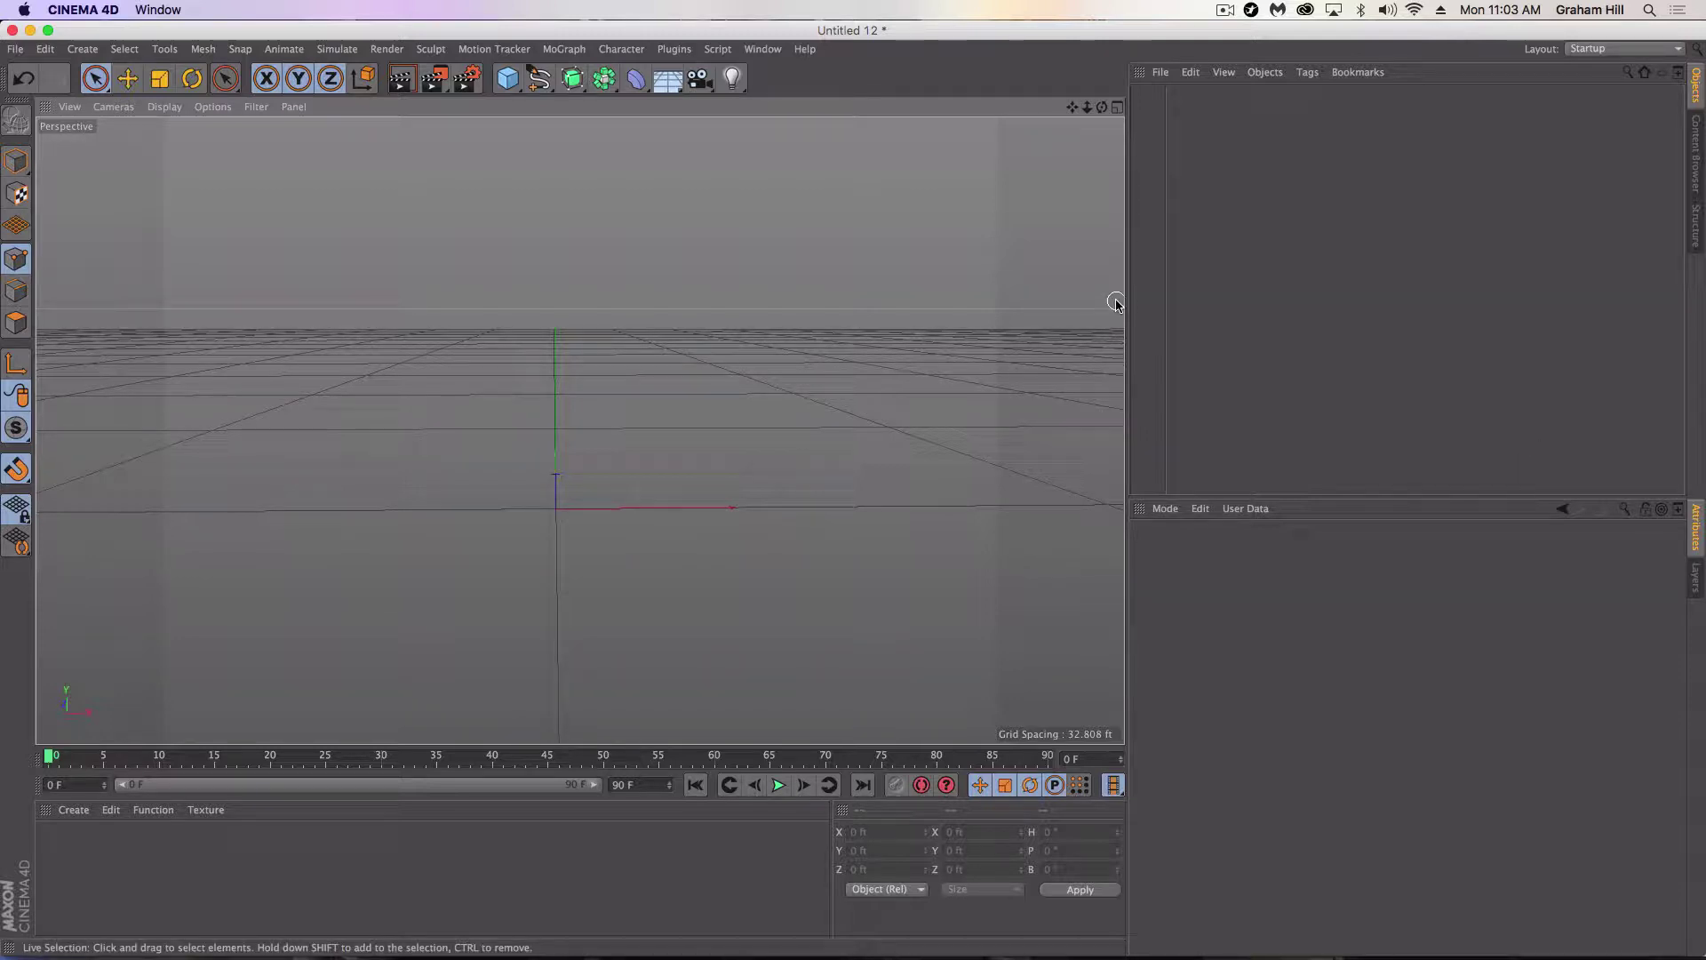
Add a Bezier surface object and raise it vertically to Y about 6.5 ft
click(127, 78)
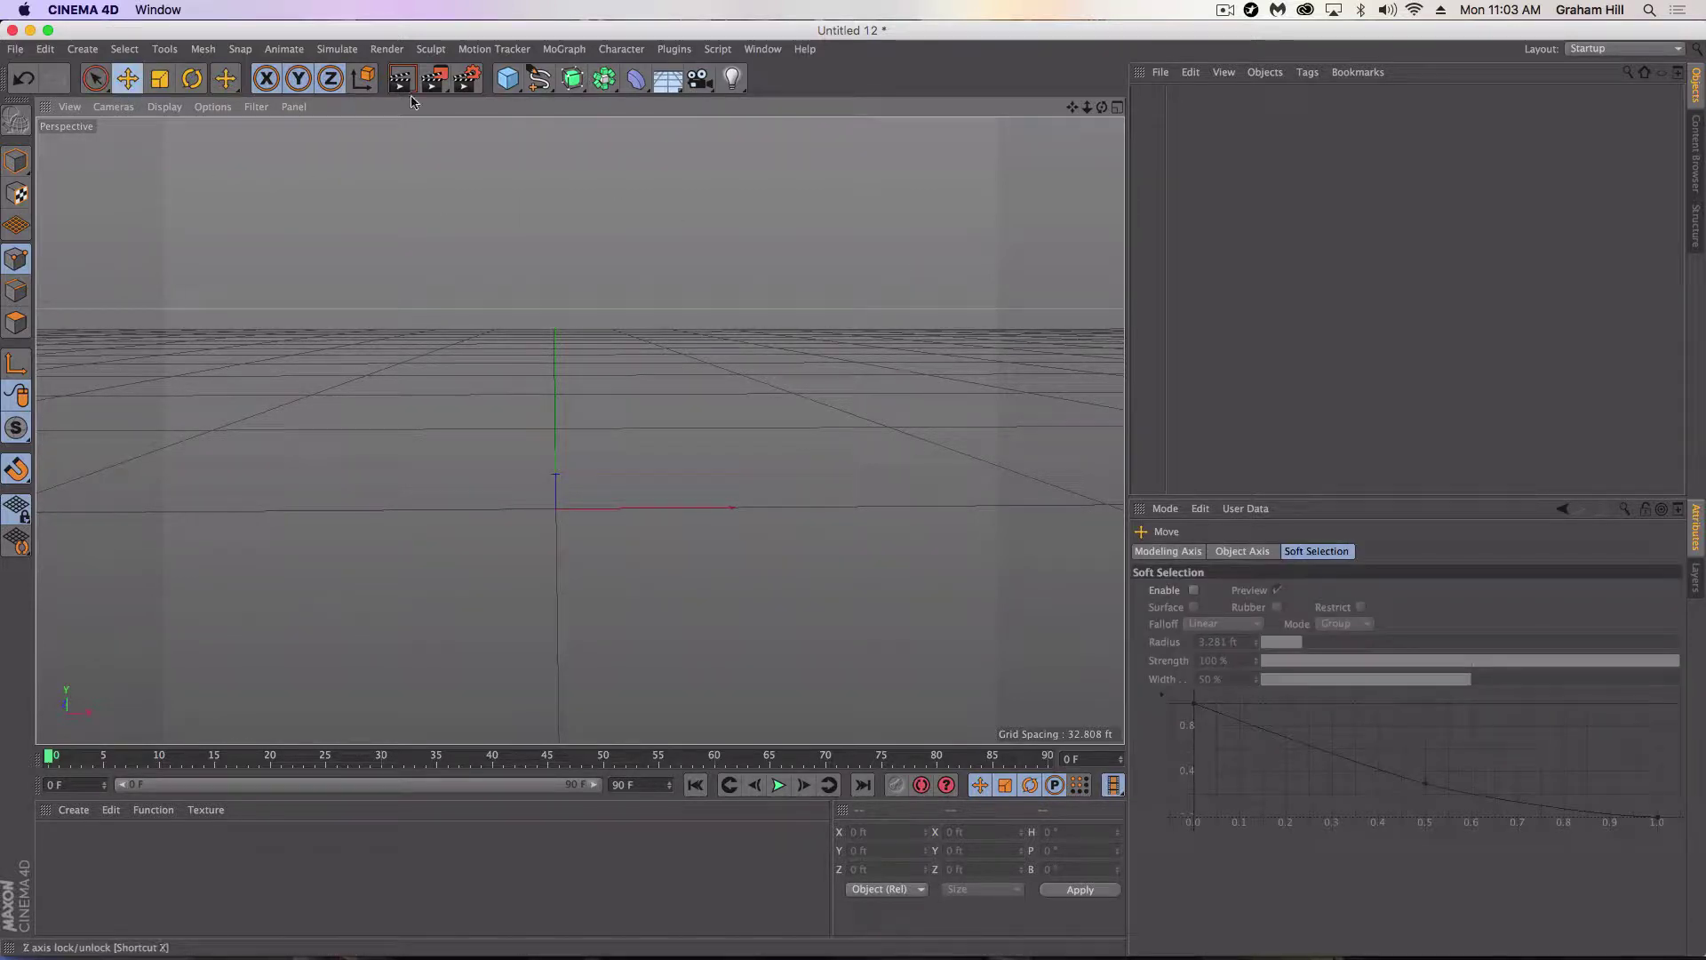
click(570, 84)
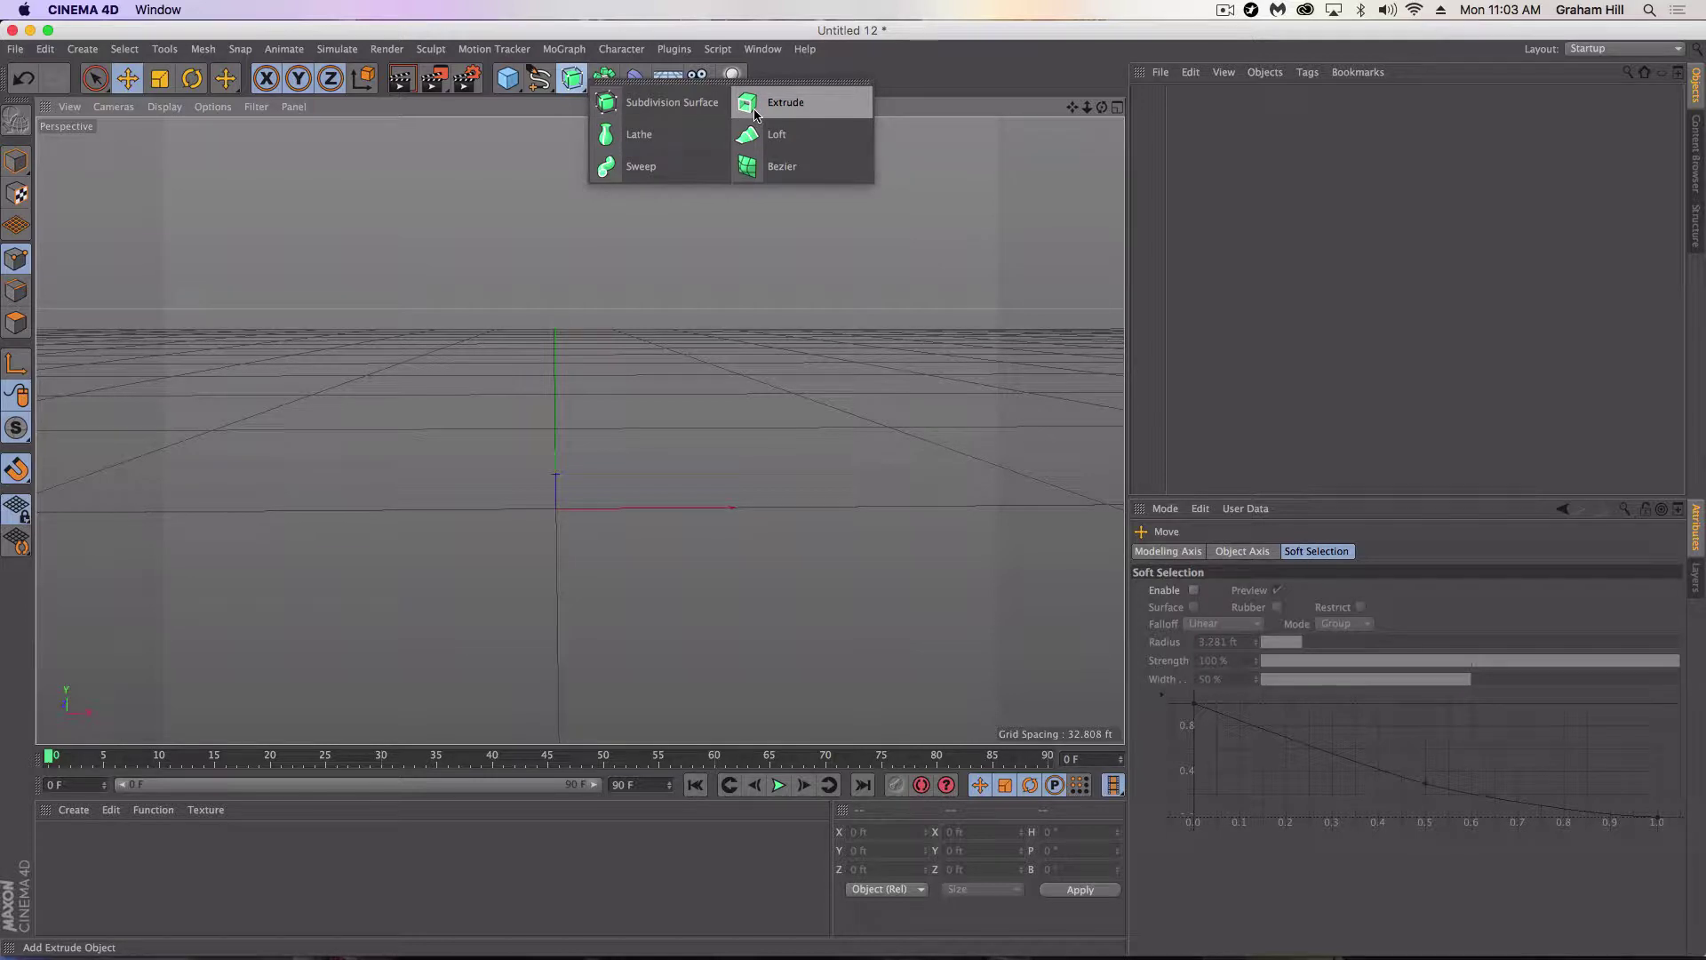
click(764, 167)
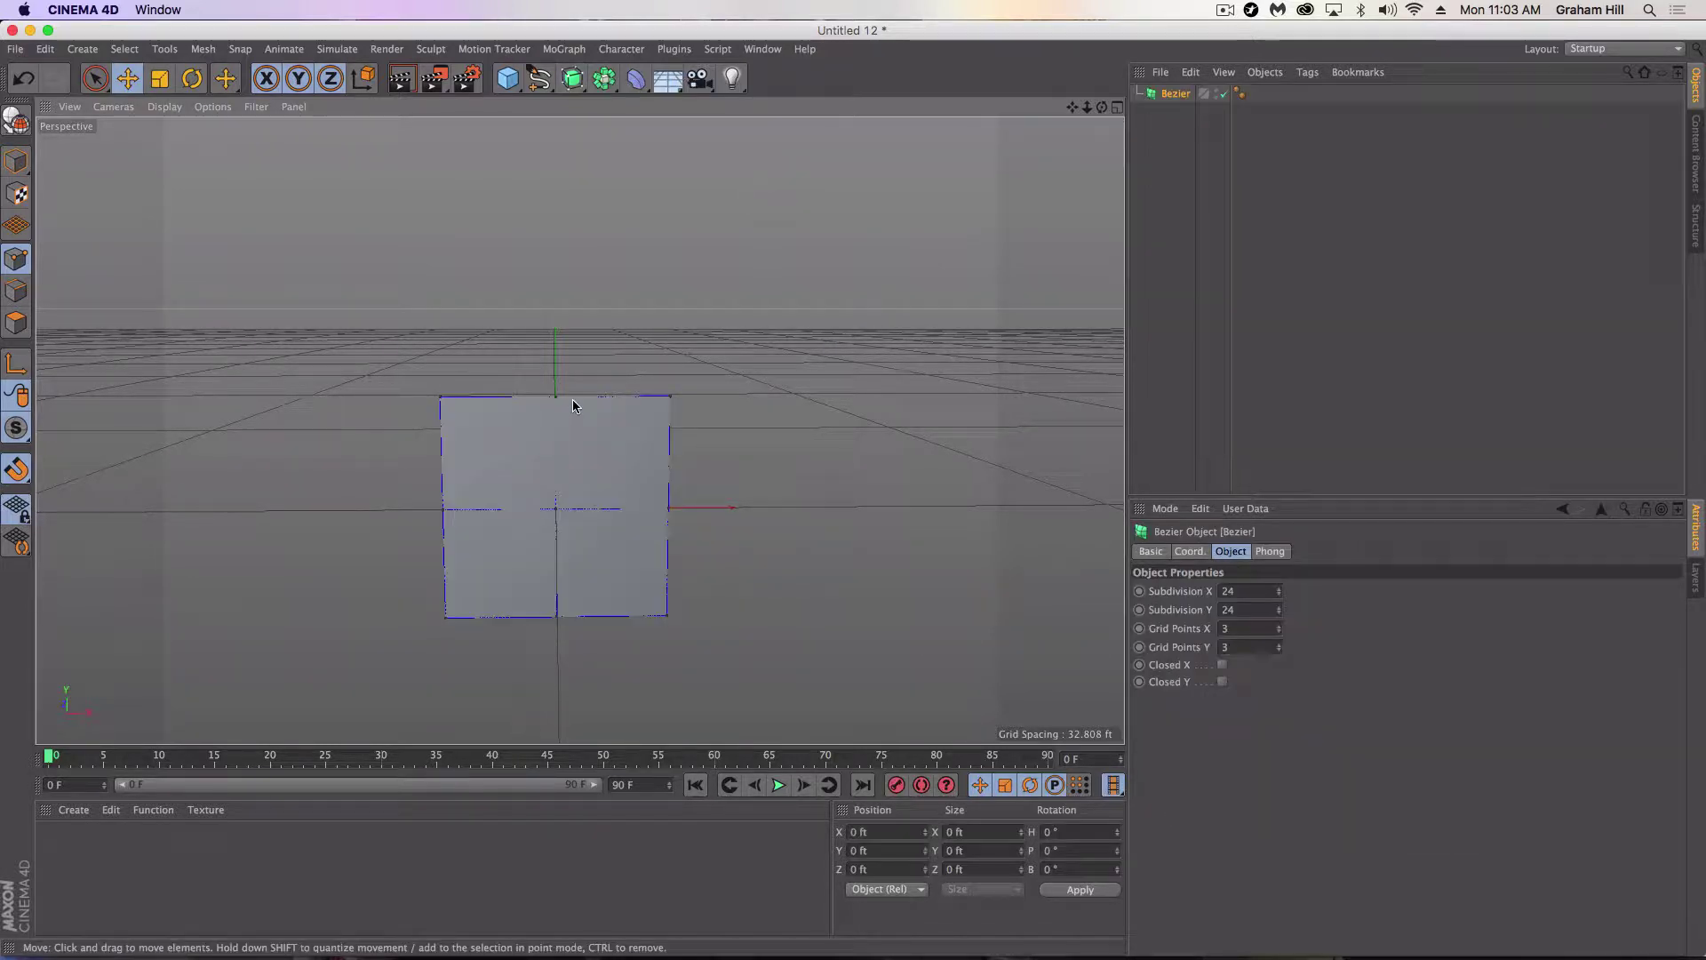
click(16, 160)
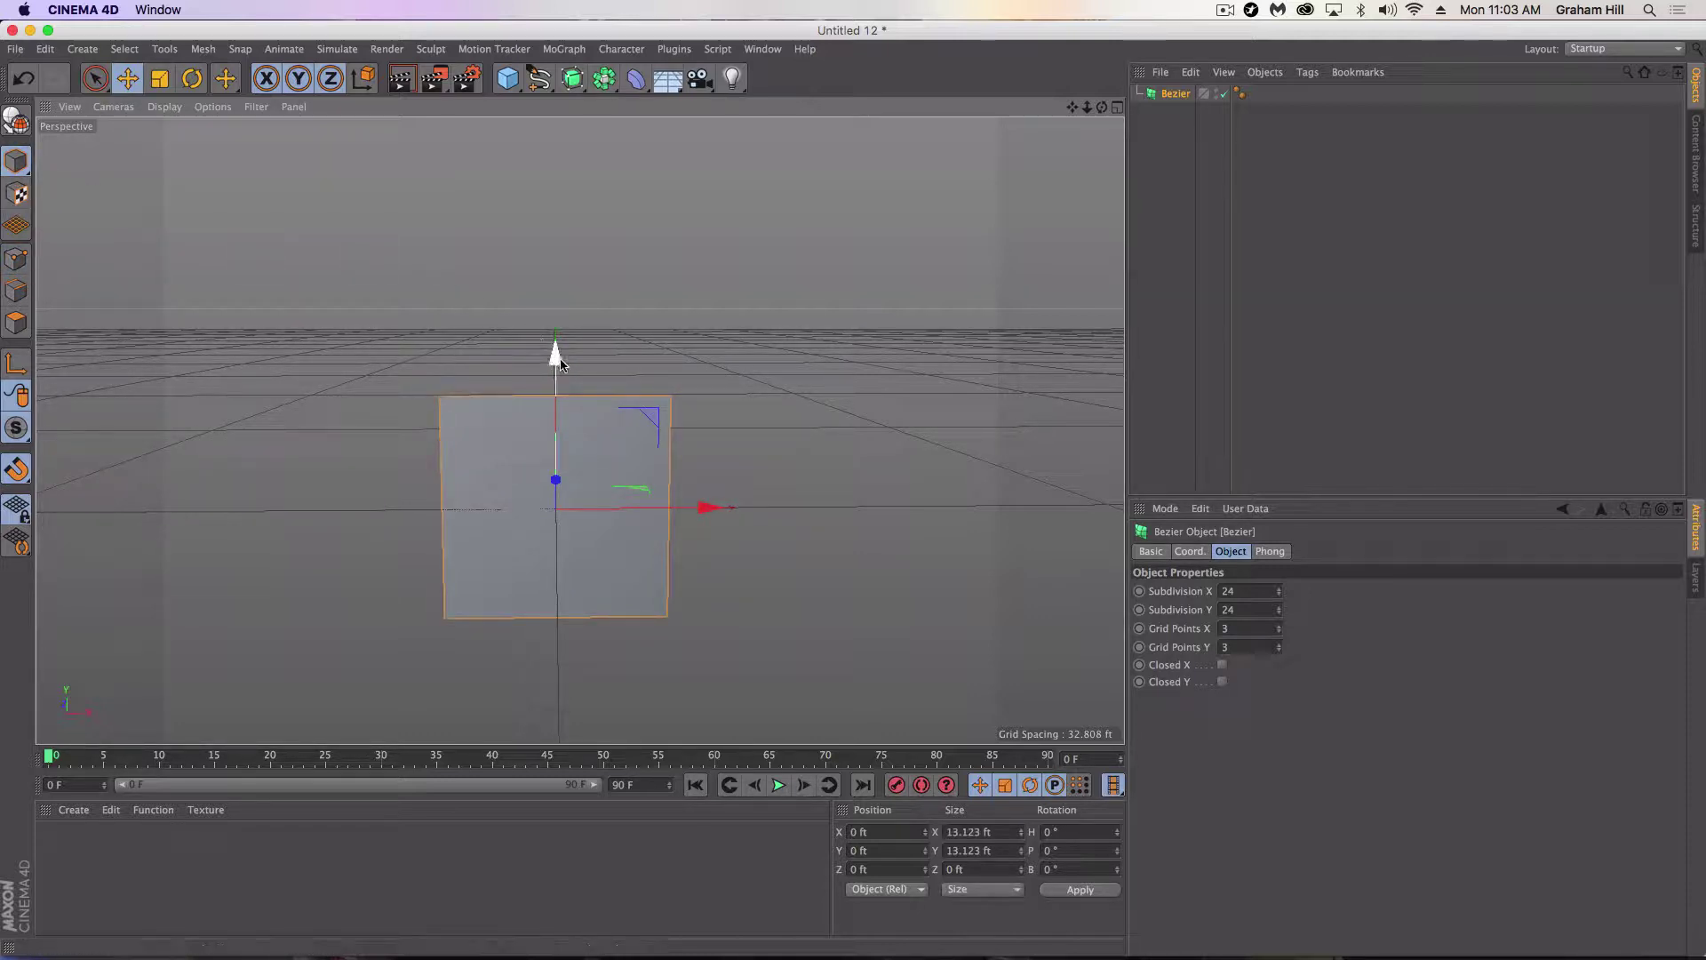
drag(556, 356, 560, 253)
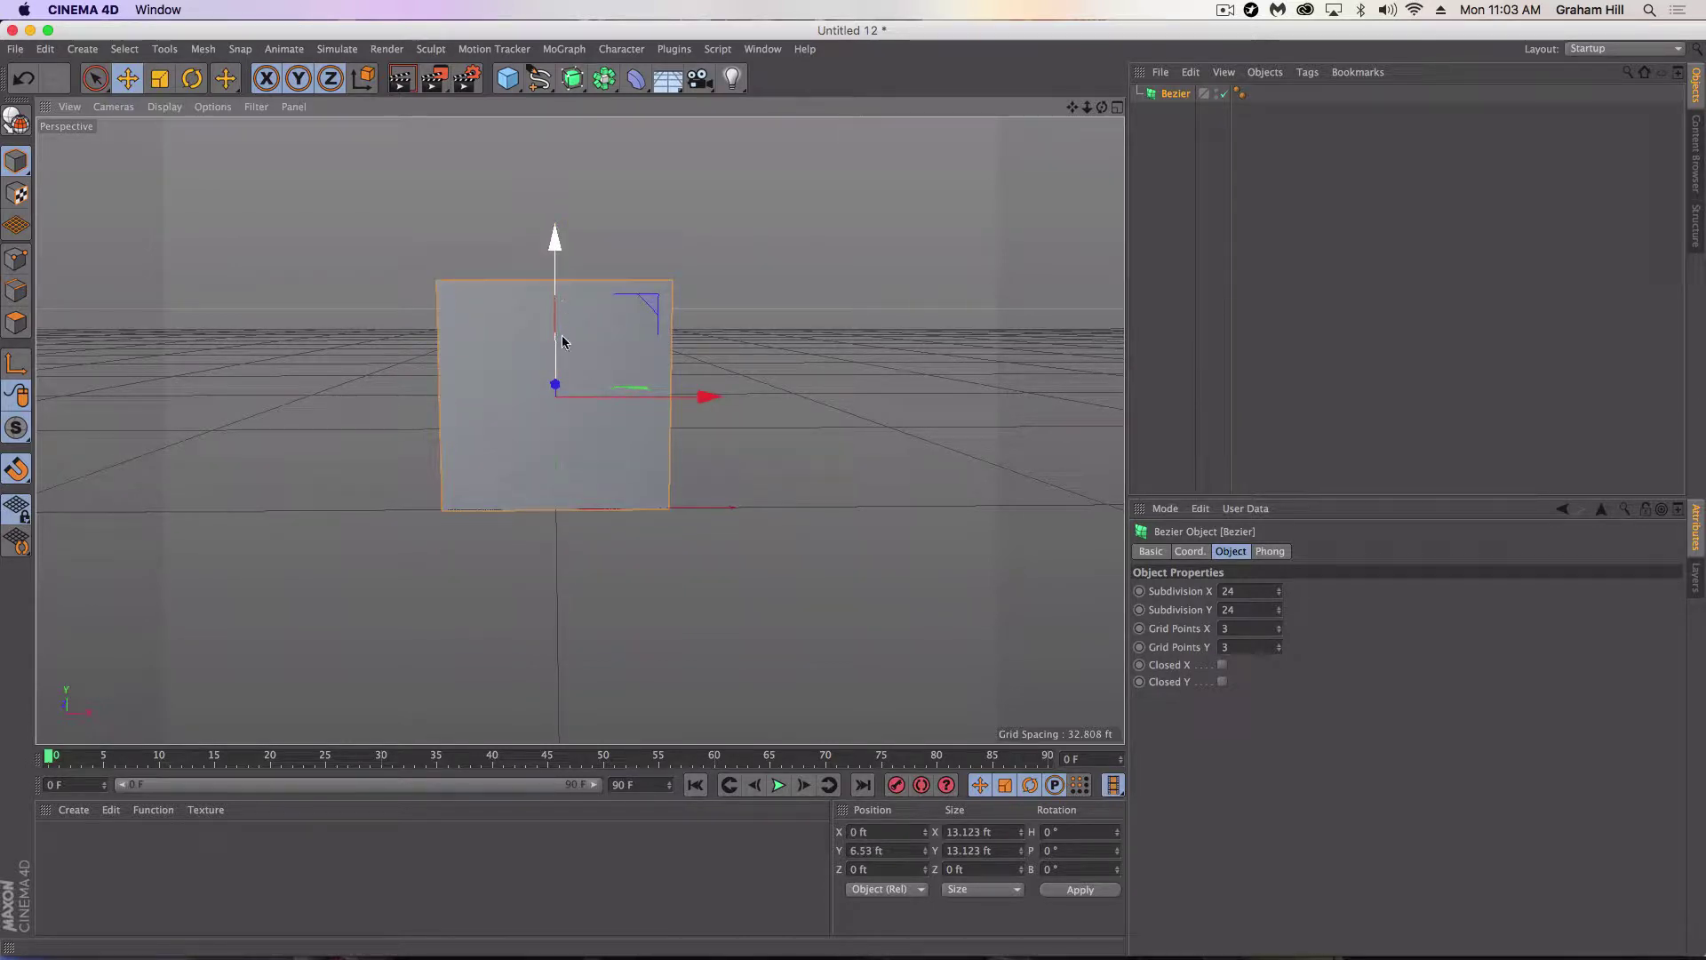
In point mode, pull the Bezier surface's centre control point out along Z to about -27.5 ft
alt+drag(561, 345, 412, 350)
mouse_move(533, 362)
alt+mouse_down()
mouse_move(560, 370)
mouse_move(518, 385)
alt+mouse_up()
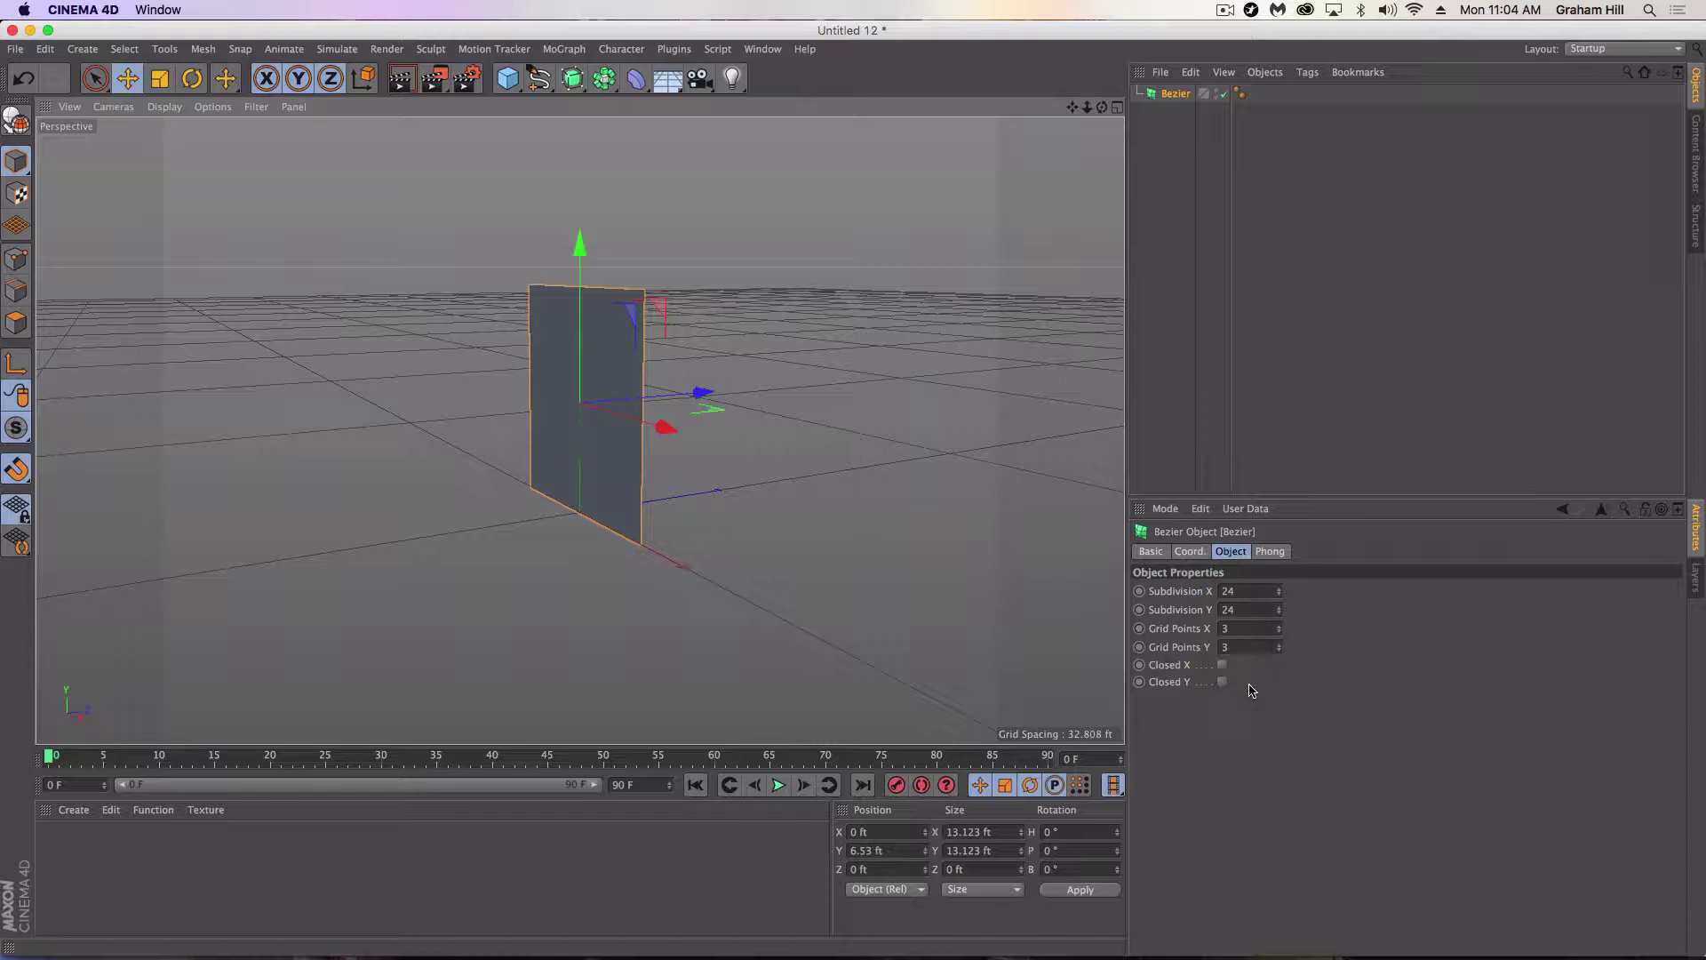
click(16, 259)
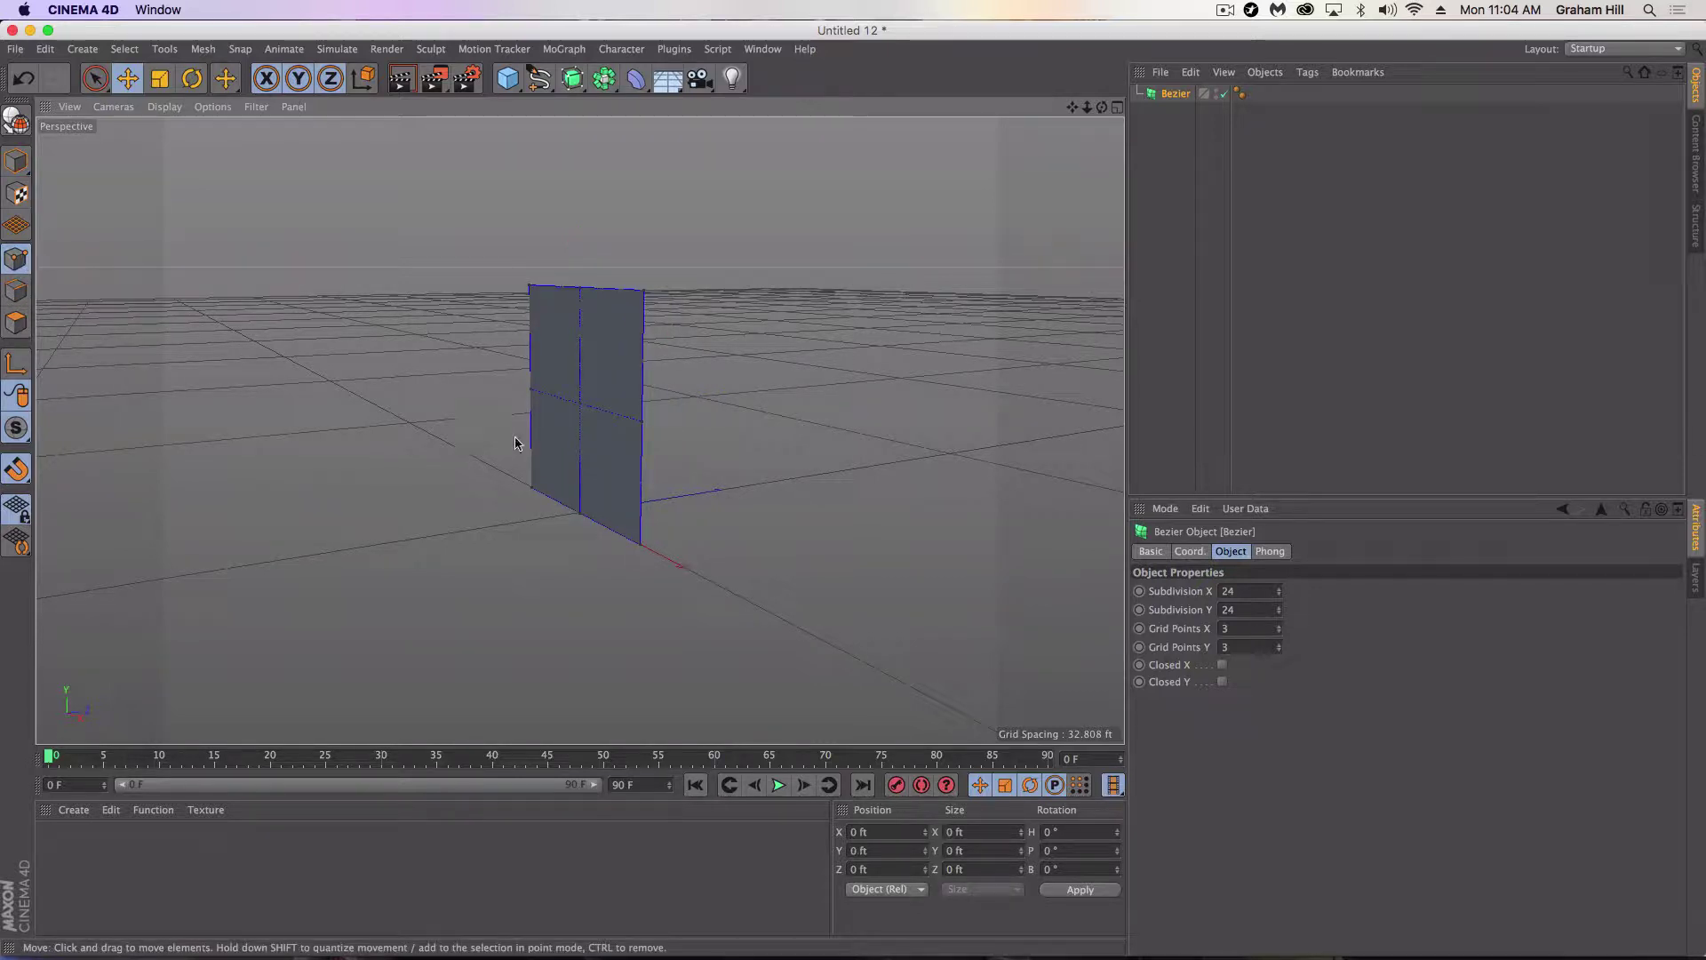
alt+middle_drag(602, 491, 653, 462)
alt+drag(649, 441, 802, 435)
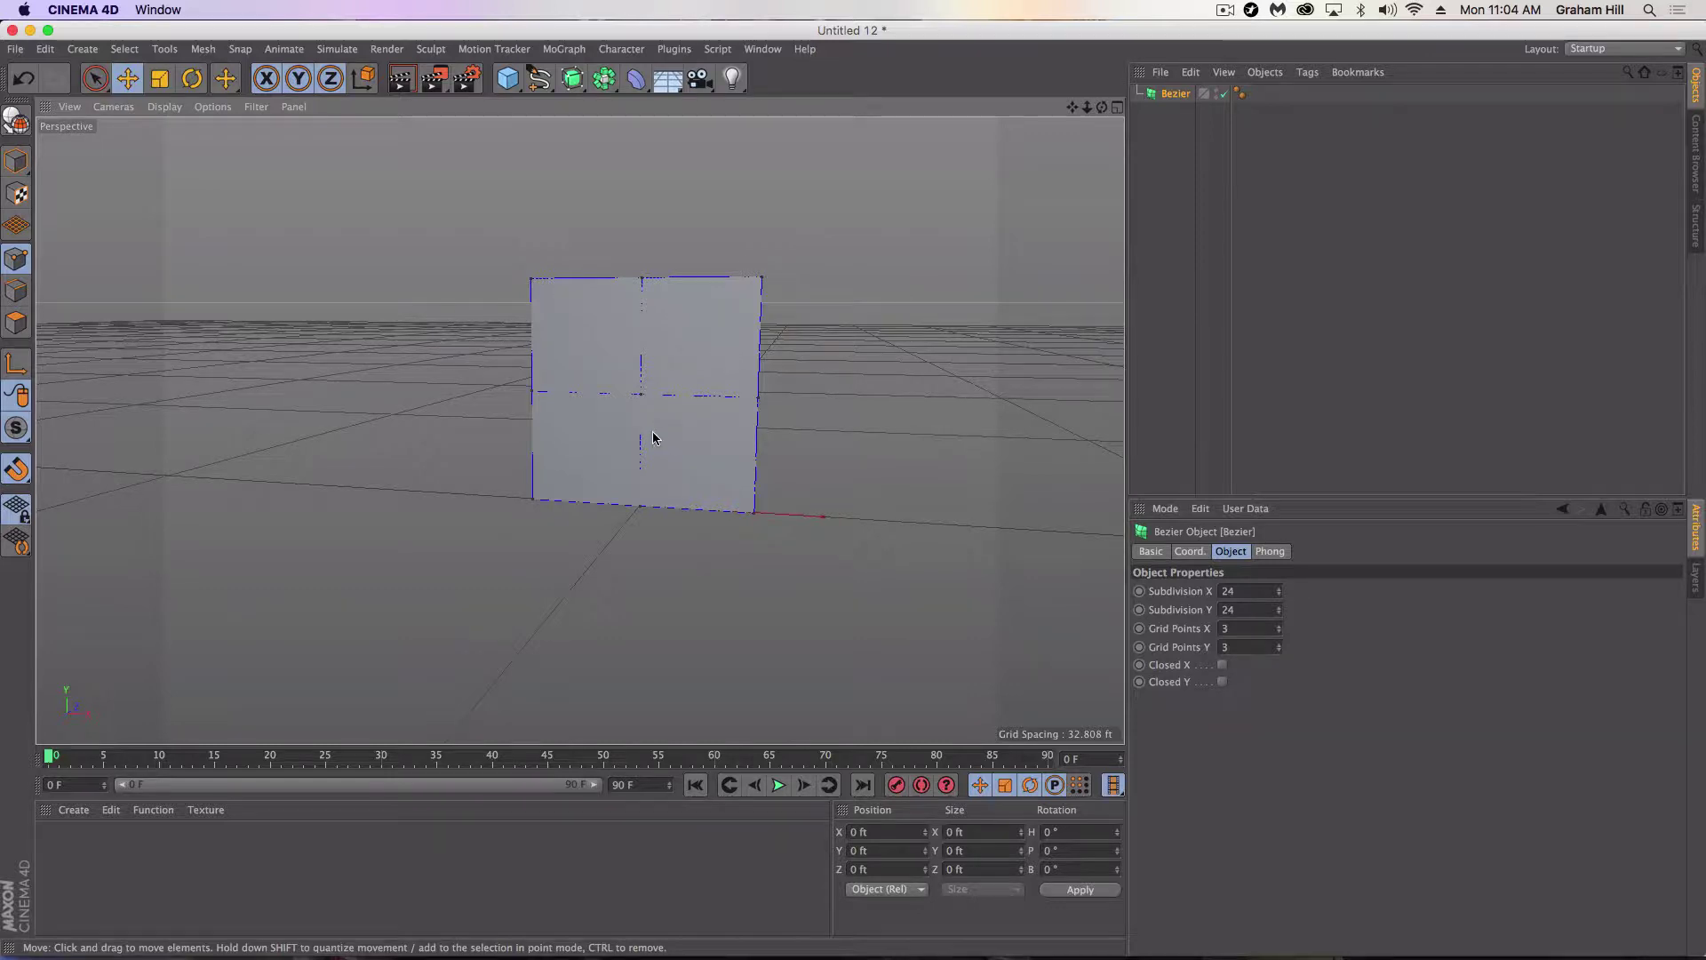
alt+drag(657, 440, 559, 449)
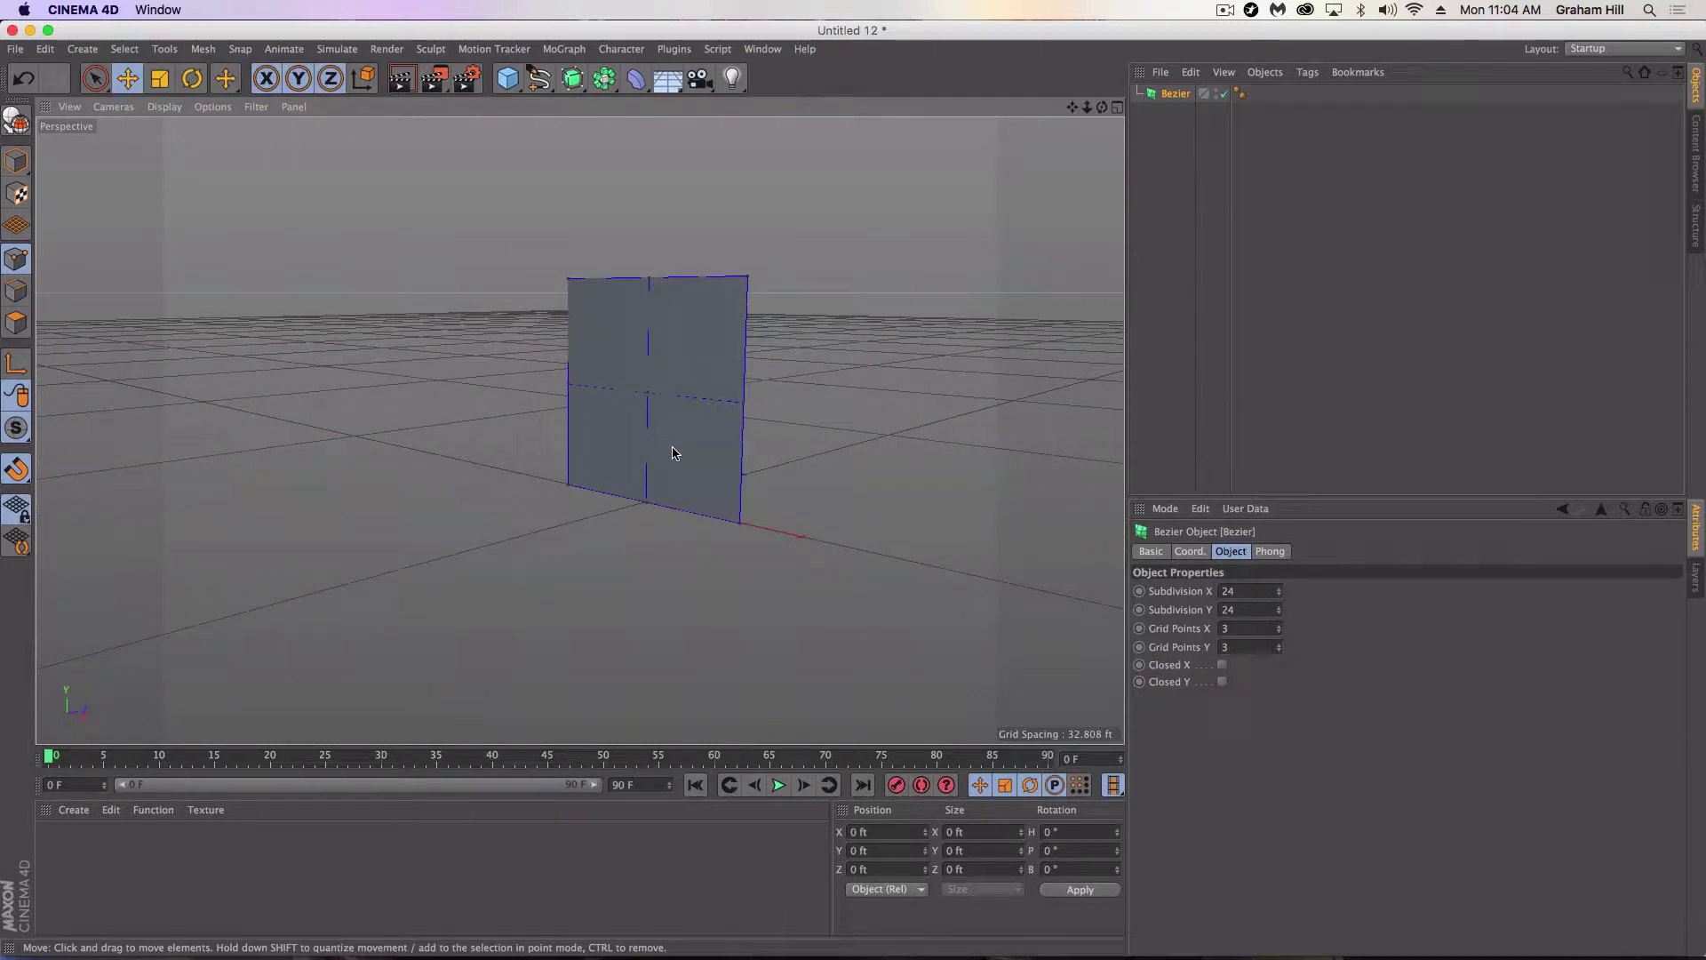
alt+drag(671, 450, 705, 418)
click(711, 392)
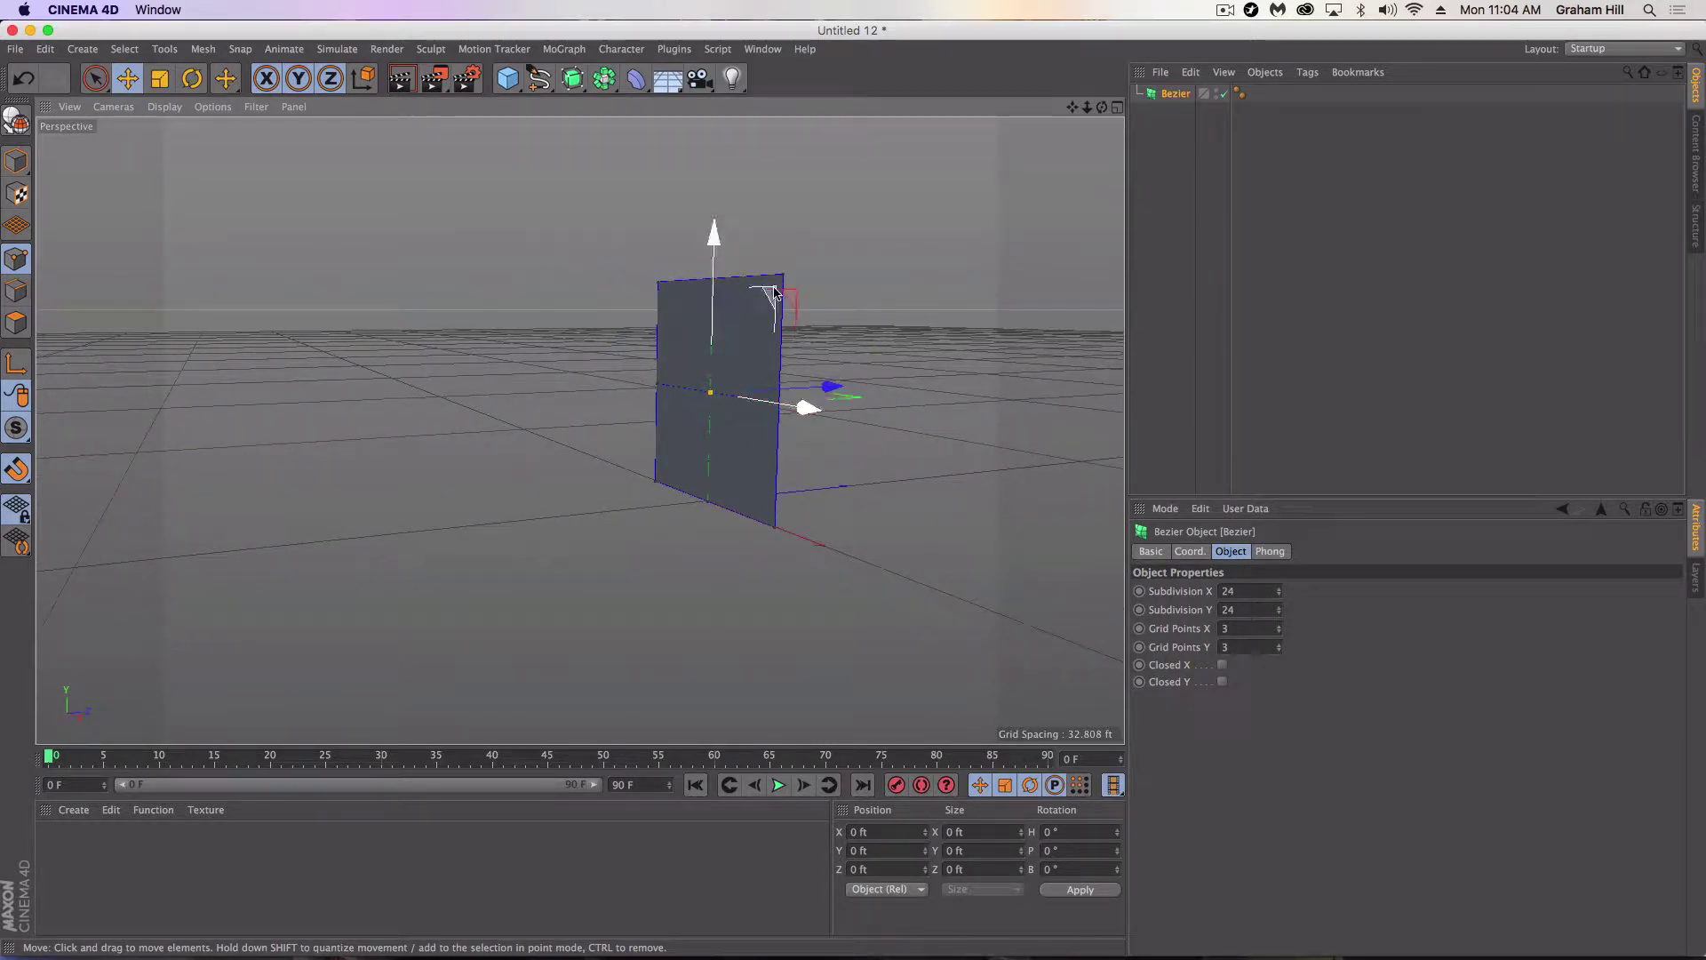
drag(830, 386, 258, 415)
alt+drag(576, 406, 687, 416)
alt+drag(435, 451, 206, 415)
alt+drag(557, 387, 490, 411)
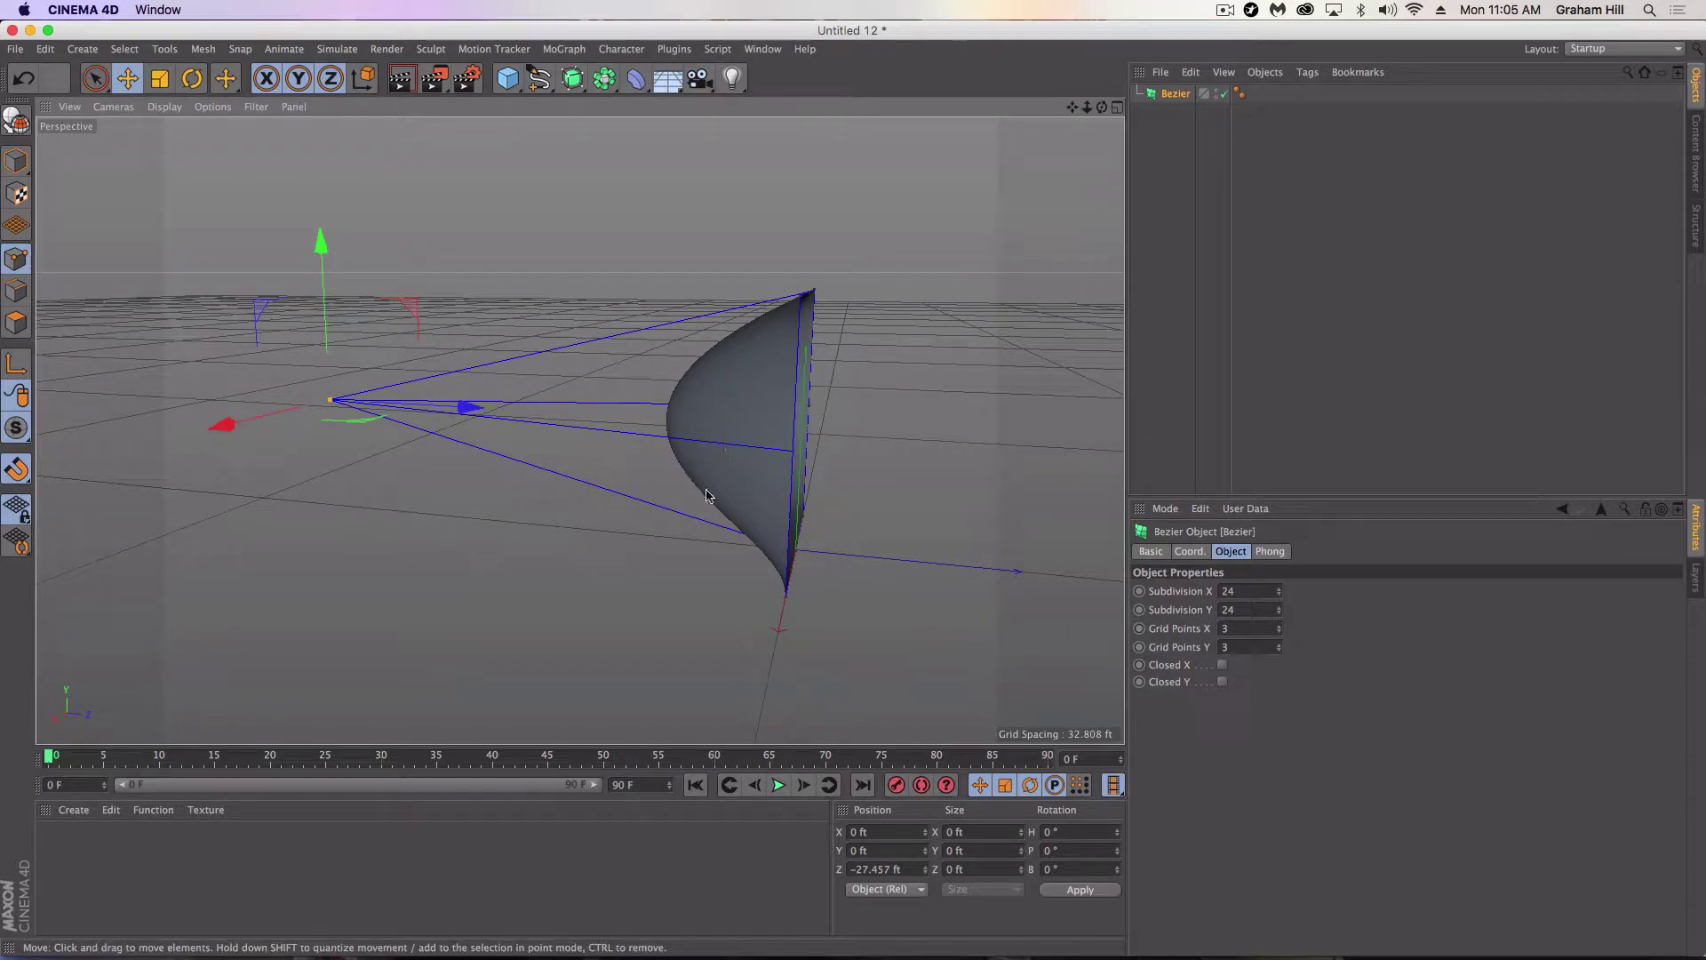
Select both top corner points of the Bezier surface and scale them together until they nearly meet
alt+drag(720, 532, 1004, 531)
click(779, 291)
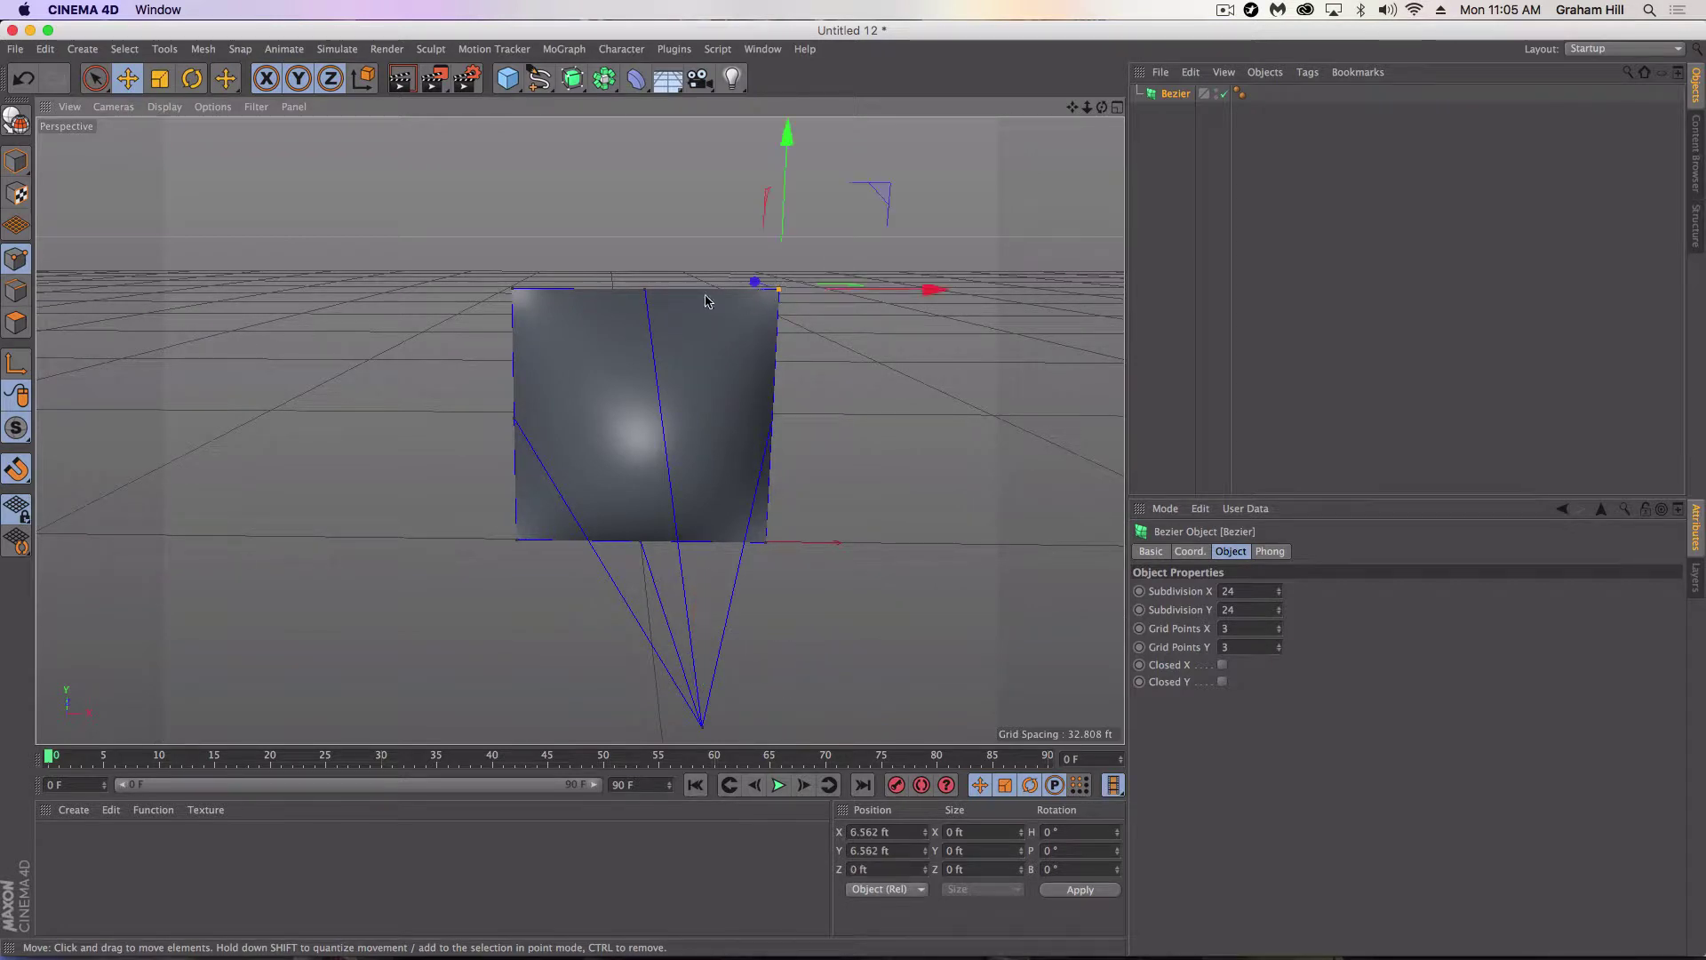
shift+click(512, 288)
key(t)
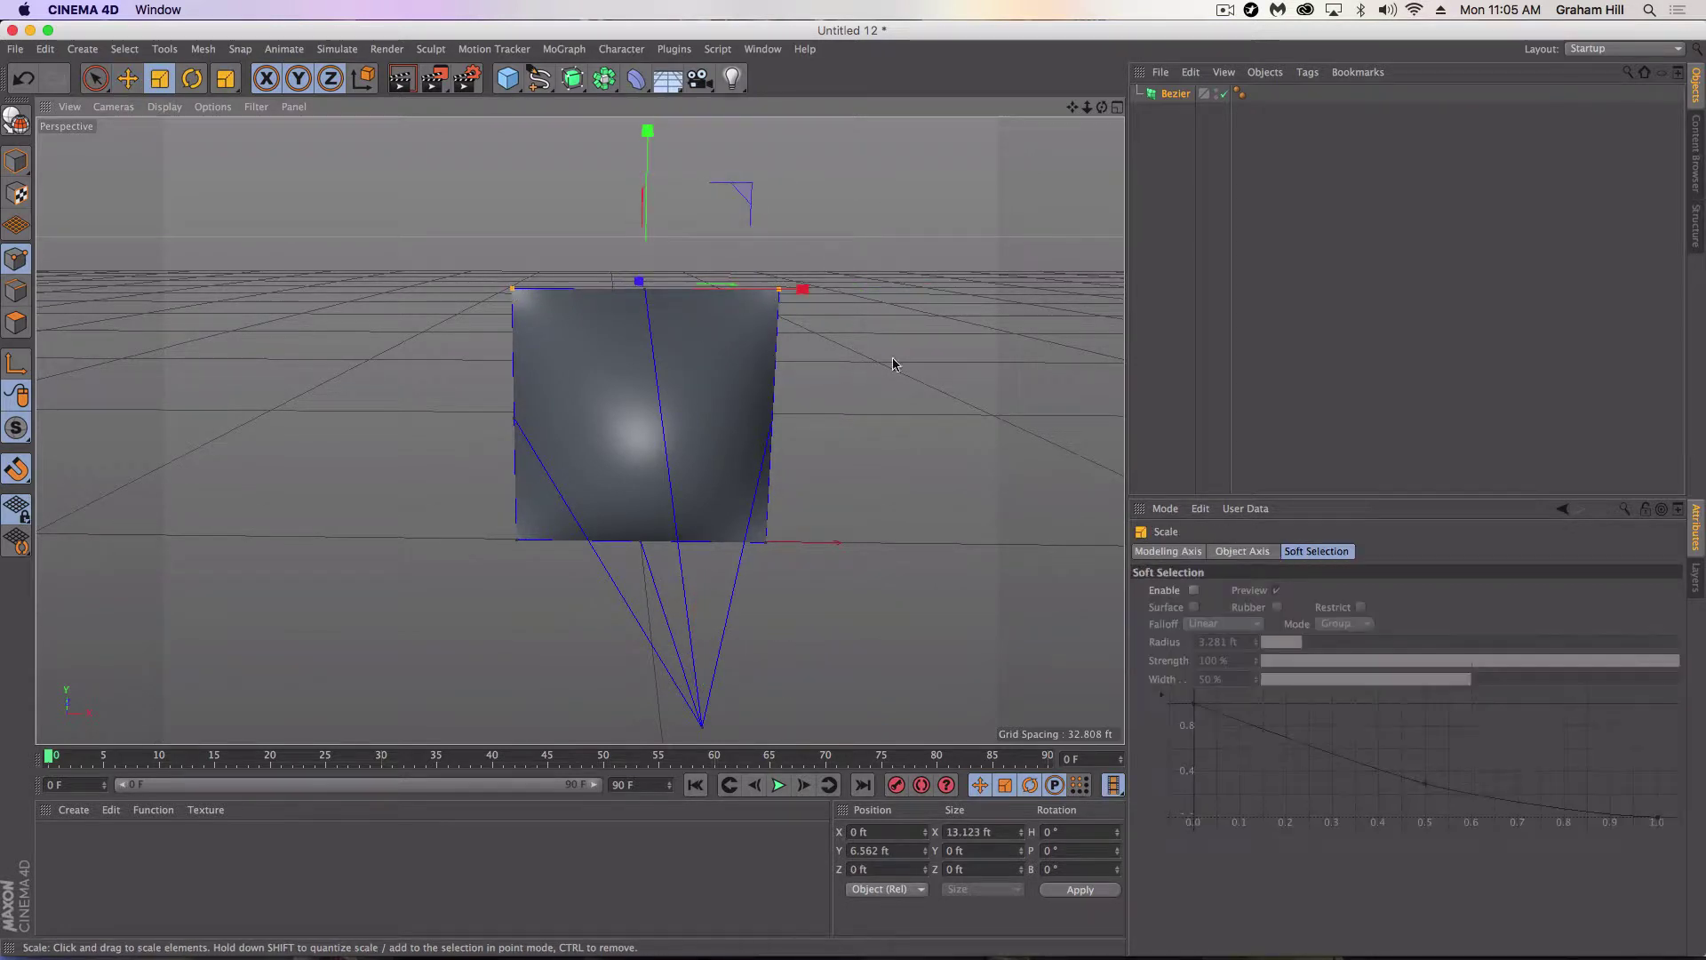
drag(872, 361, 44, 313)
Scale the Bezier surface's two bottom corner points together to about 0.013 ft apart in X
alt+drag(678, 459, 847, 374)
alt+drag(779, 495, 810, 646)
click(784, 642)
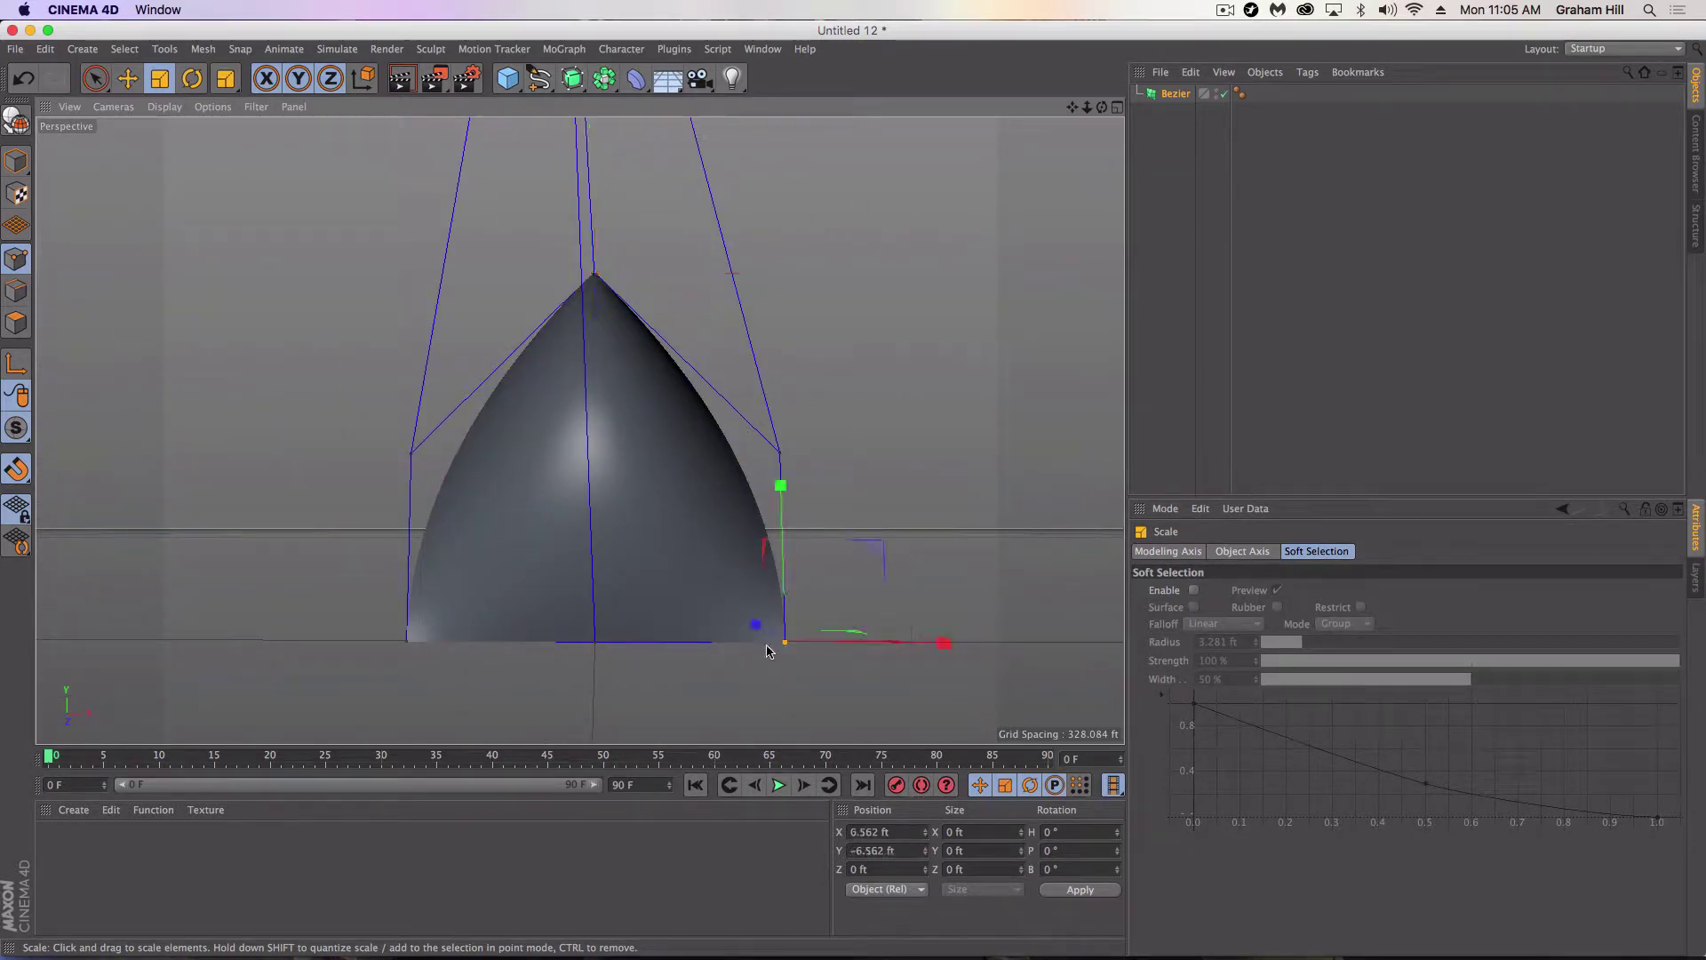
shift+click(407, 640)
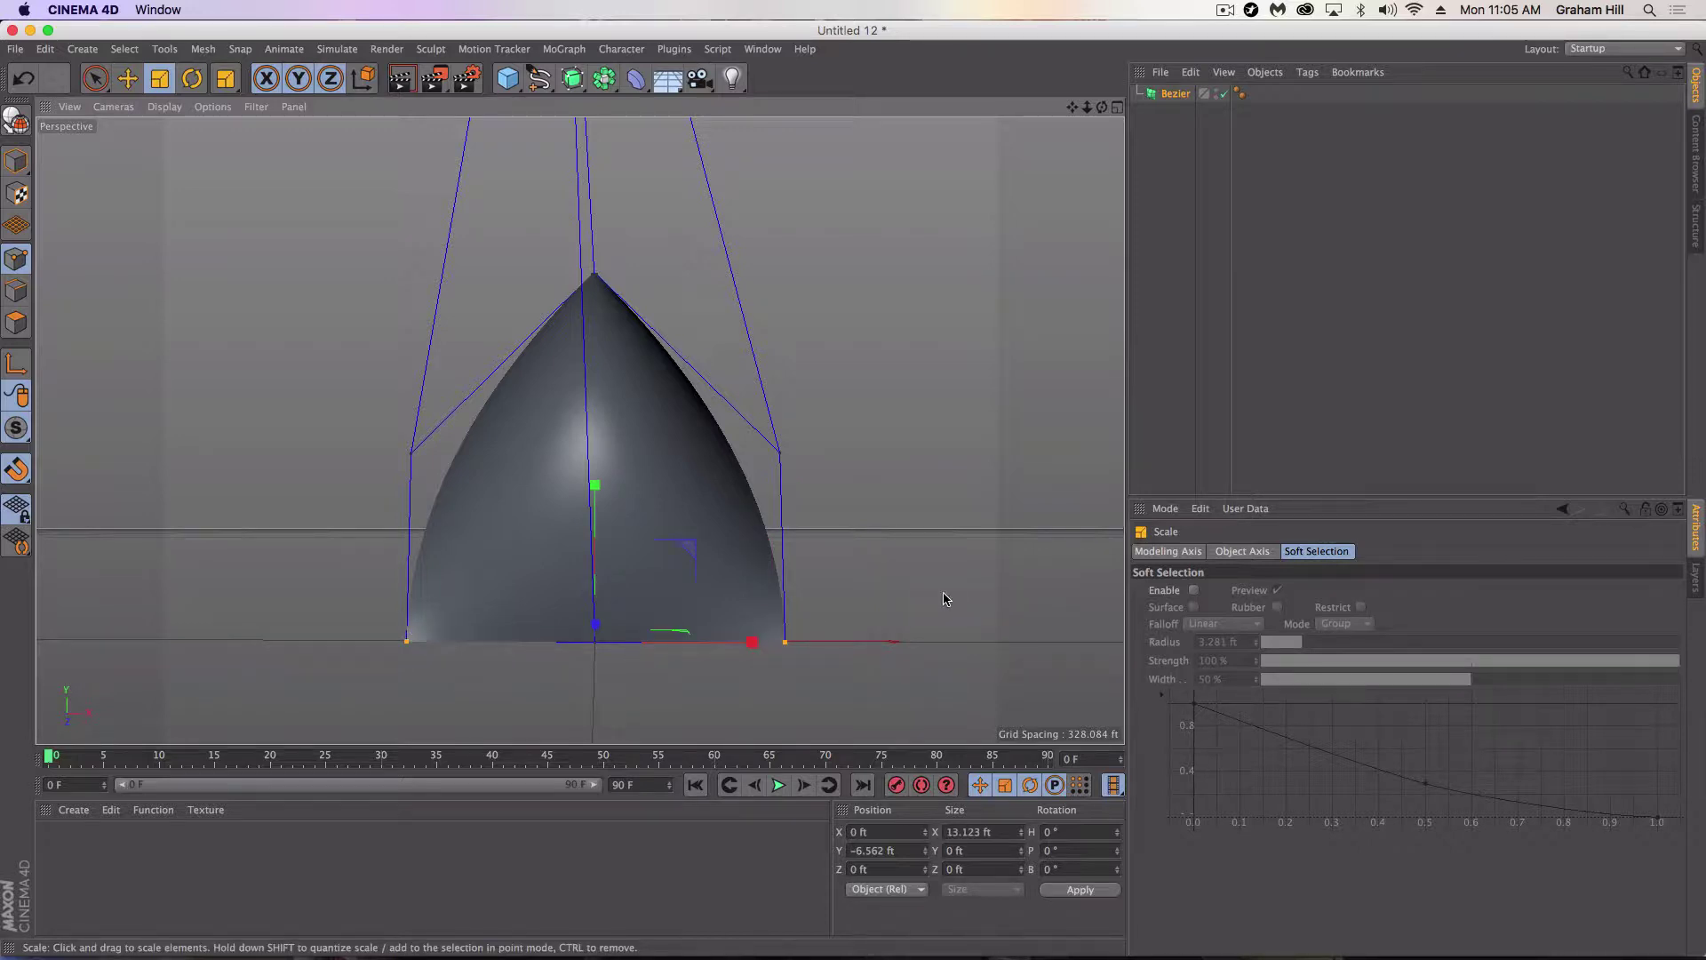
drag(948, 594, 3, 568)
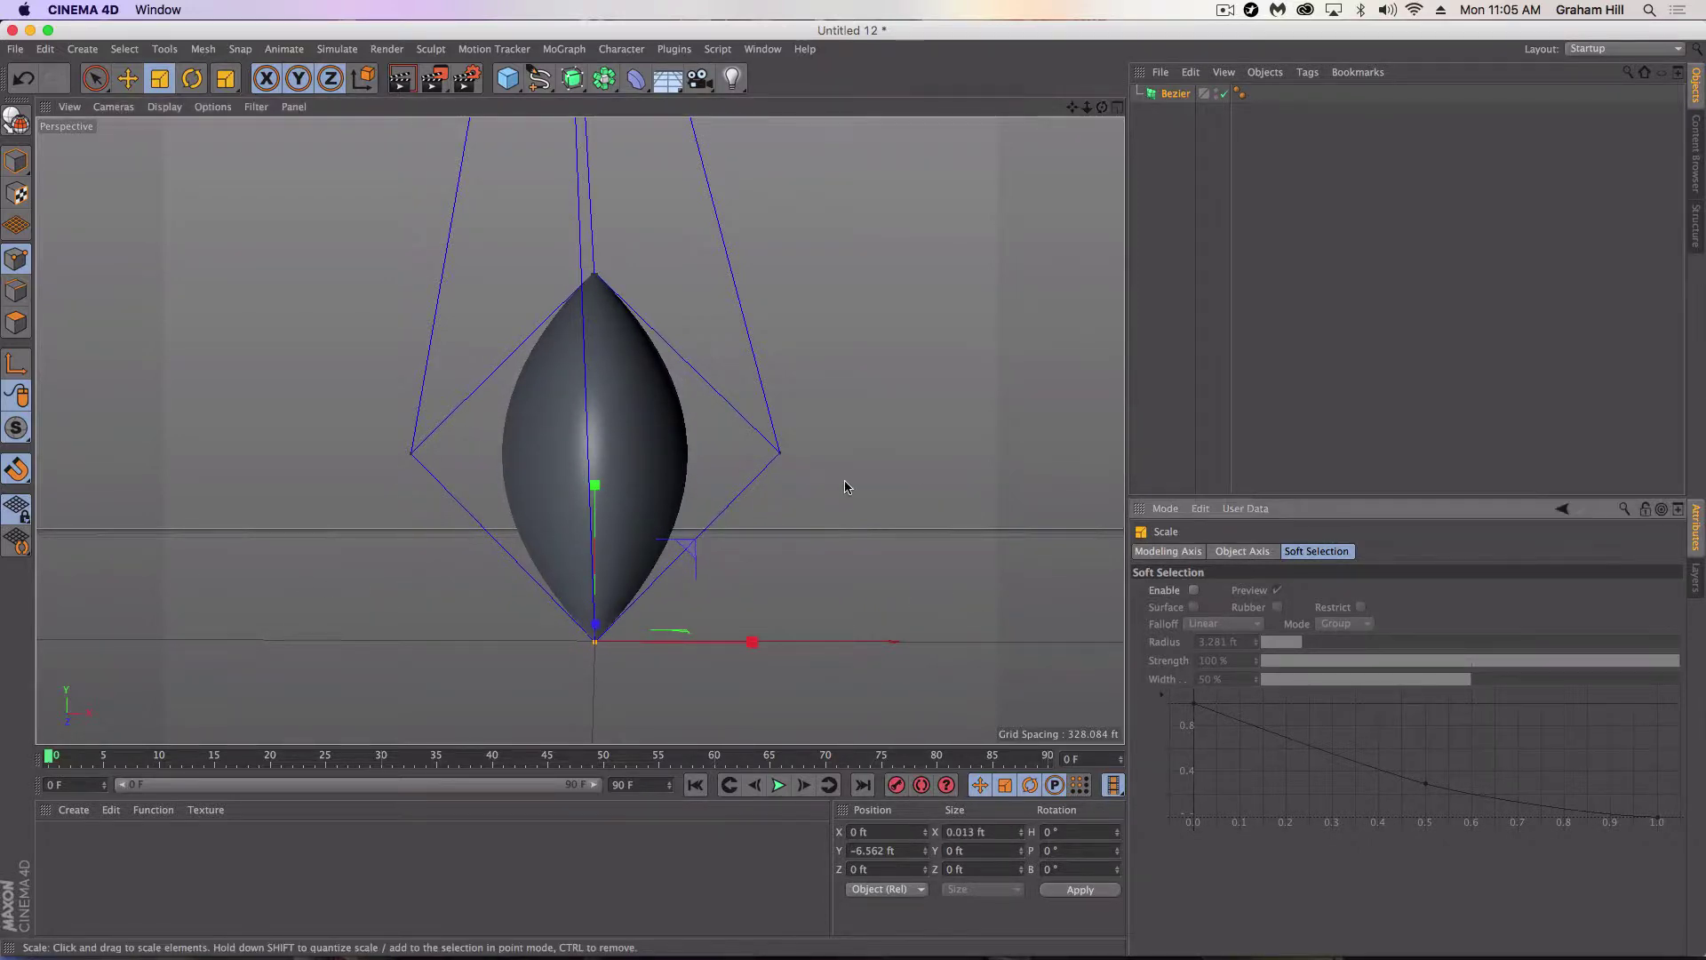
Add a cube, move it along Z to behind the Bezier surface and raise it to the surface's height
alt+drag(648, 484, 430, 530)
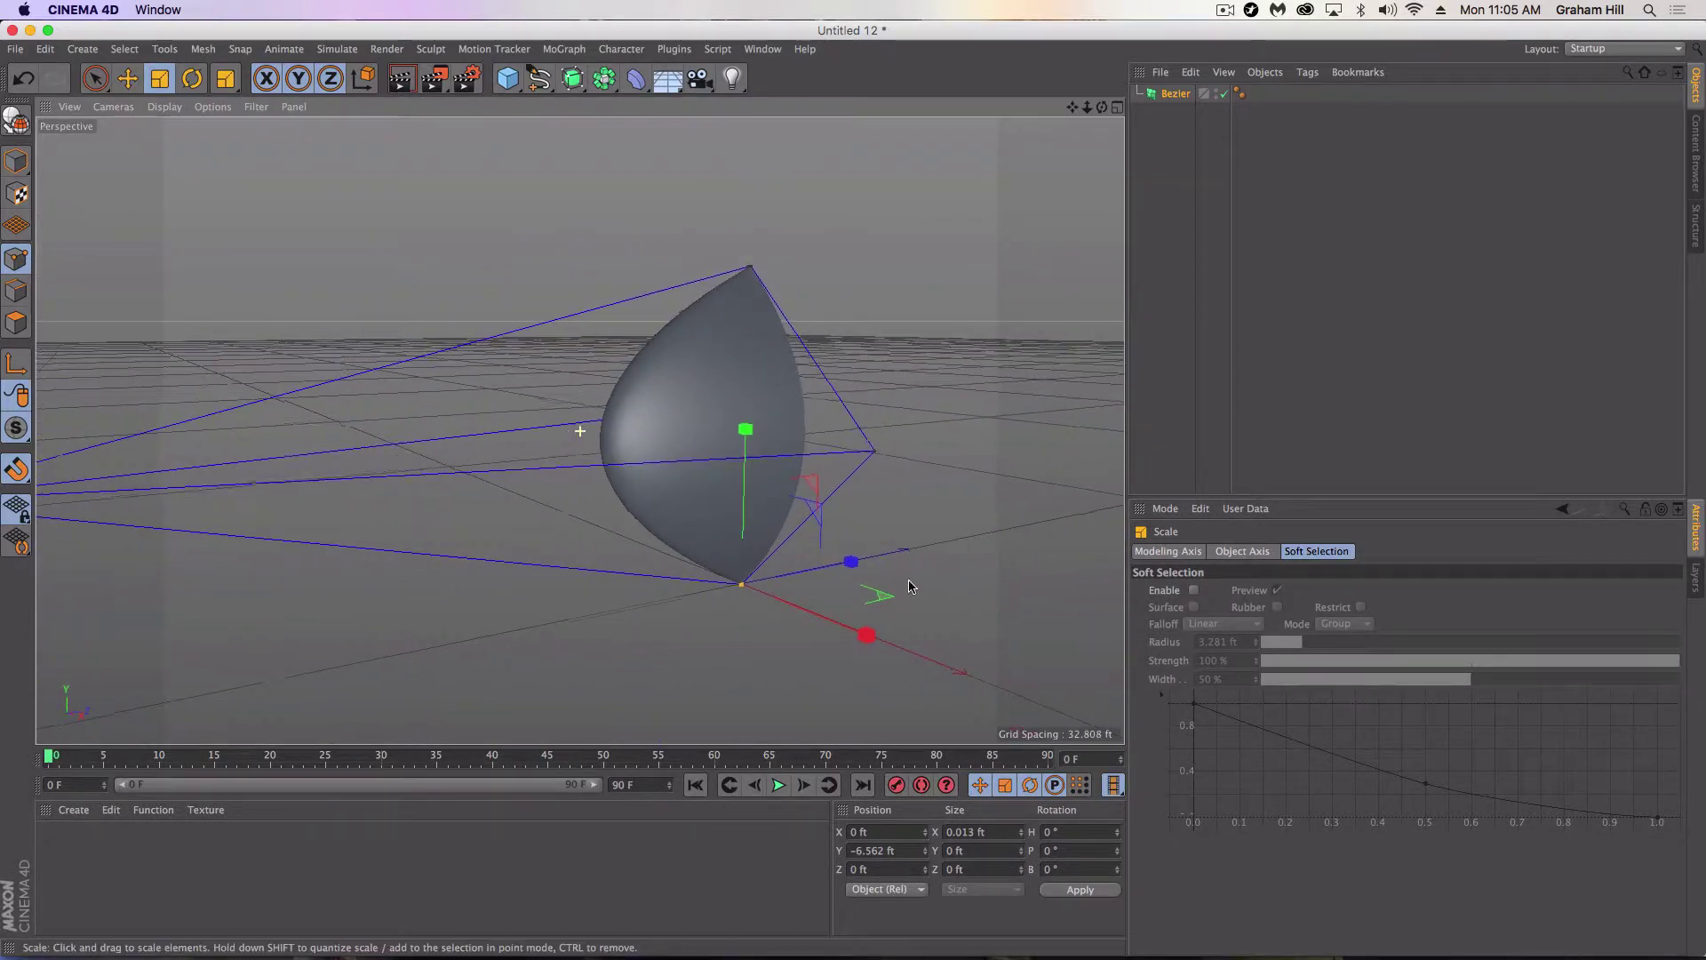
alt+middle_drag(885, 581, 635, 578)
scroll(640, 518, down, 3)
alt+middle_drag(737, 533, 800, 529)
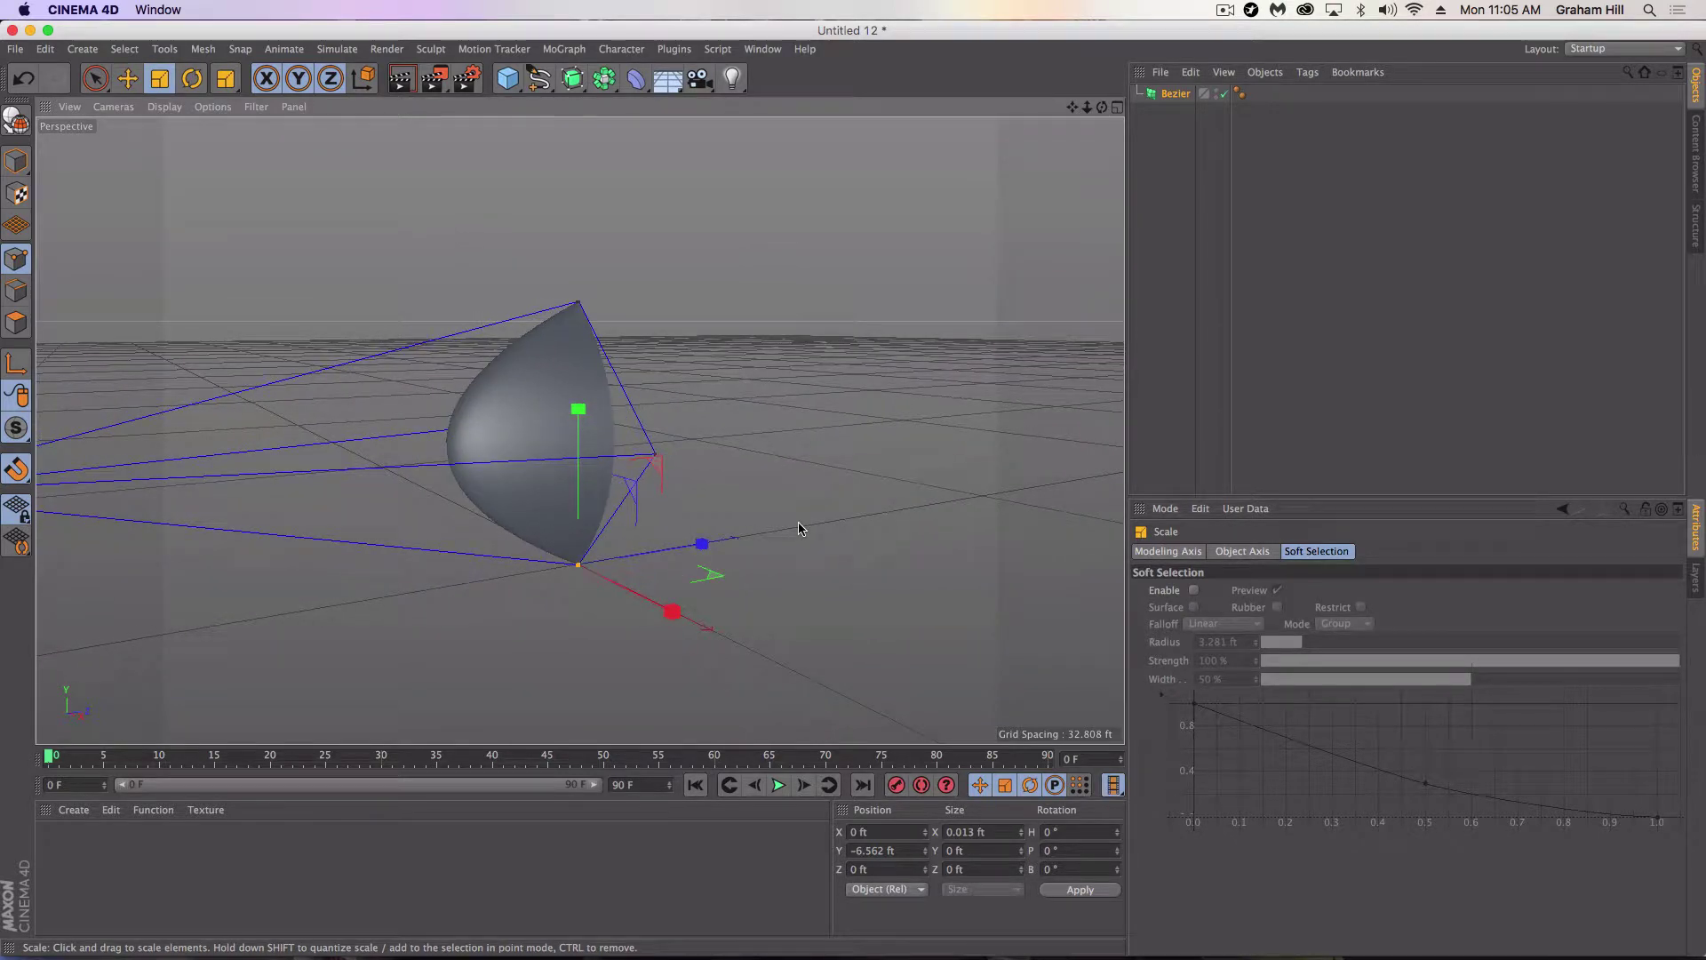
click(1175, 93)
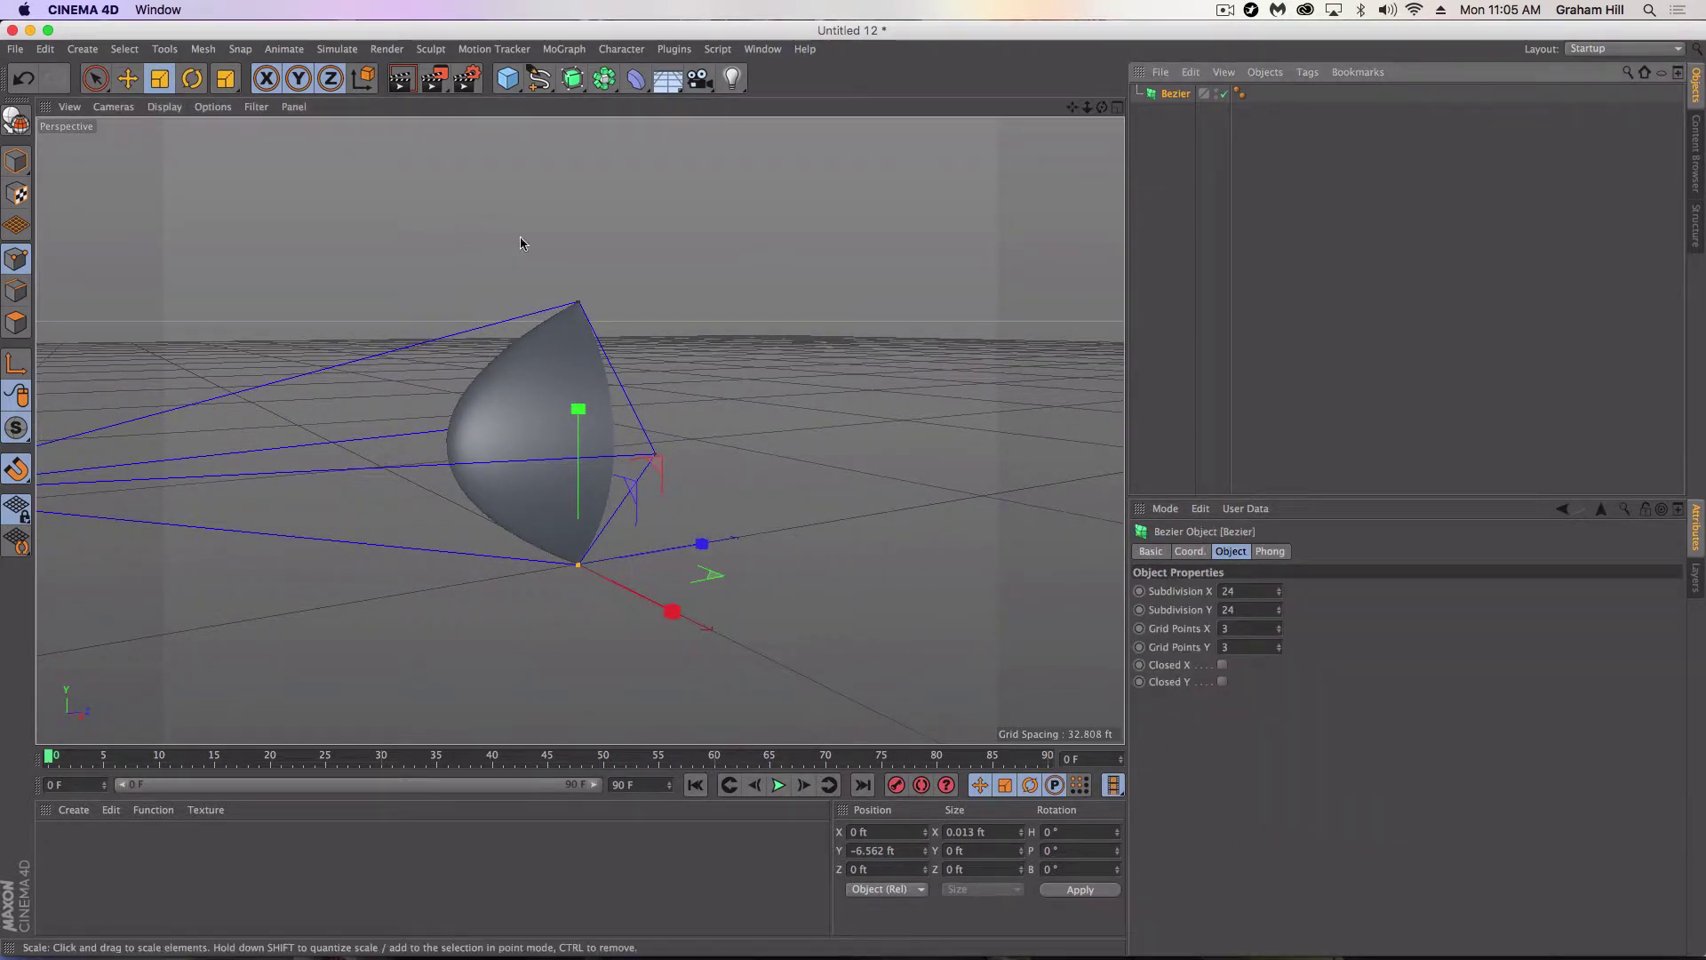
click(509, 86)
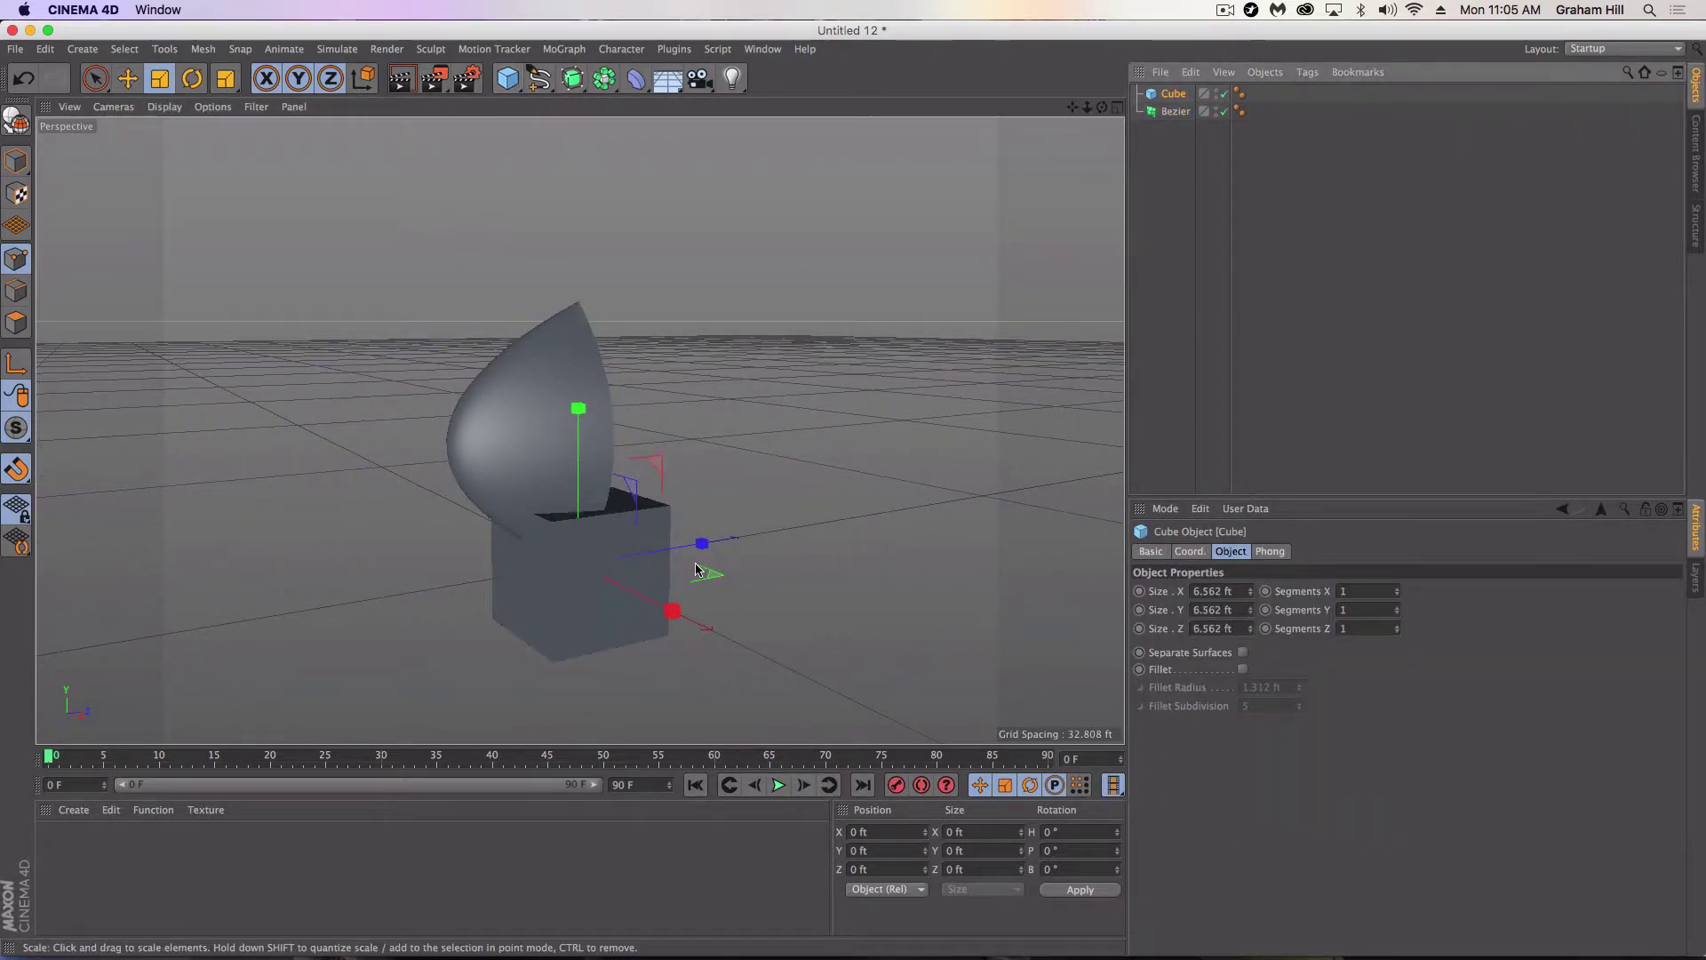
key(e)
drag(702, 553, 867, 525)
drag(762, 384, 763, 292)
Scale the cube up uniformly to roughly the Bezier surface's height and adjust its vertical position behind the surface
key(t)
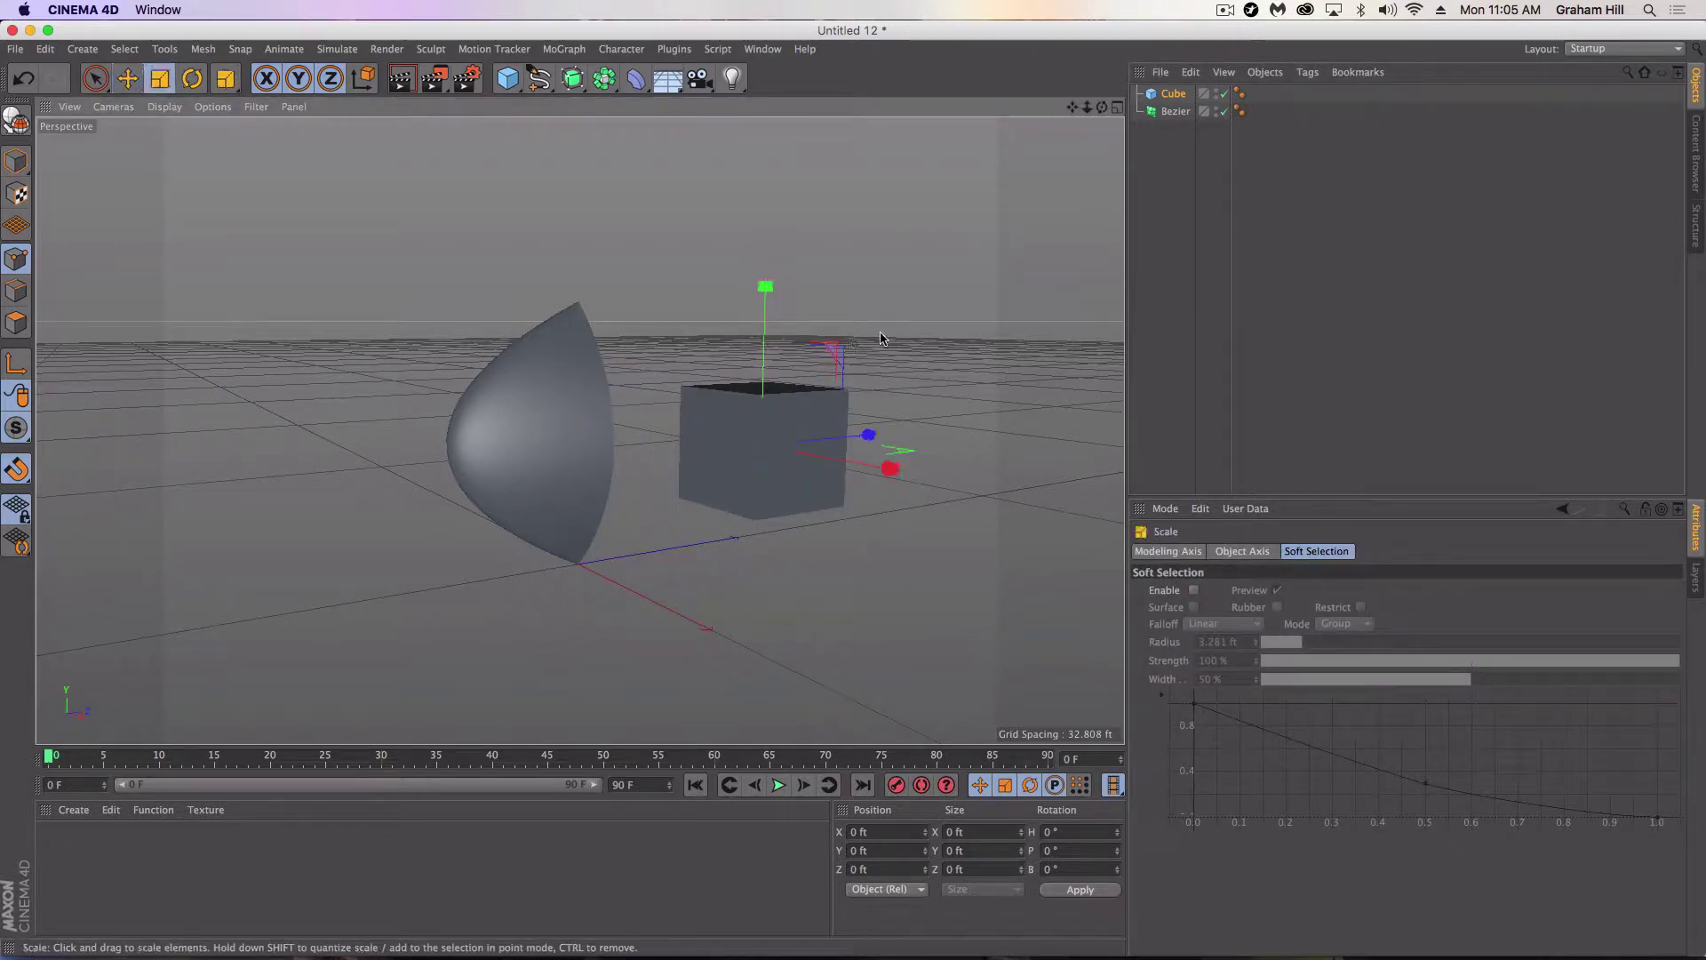
drag(843, 343, 925, 343)
drag(766, 526, 875, 526)
key(e)
alt+middle_drag(682, 524, 693, 566)
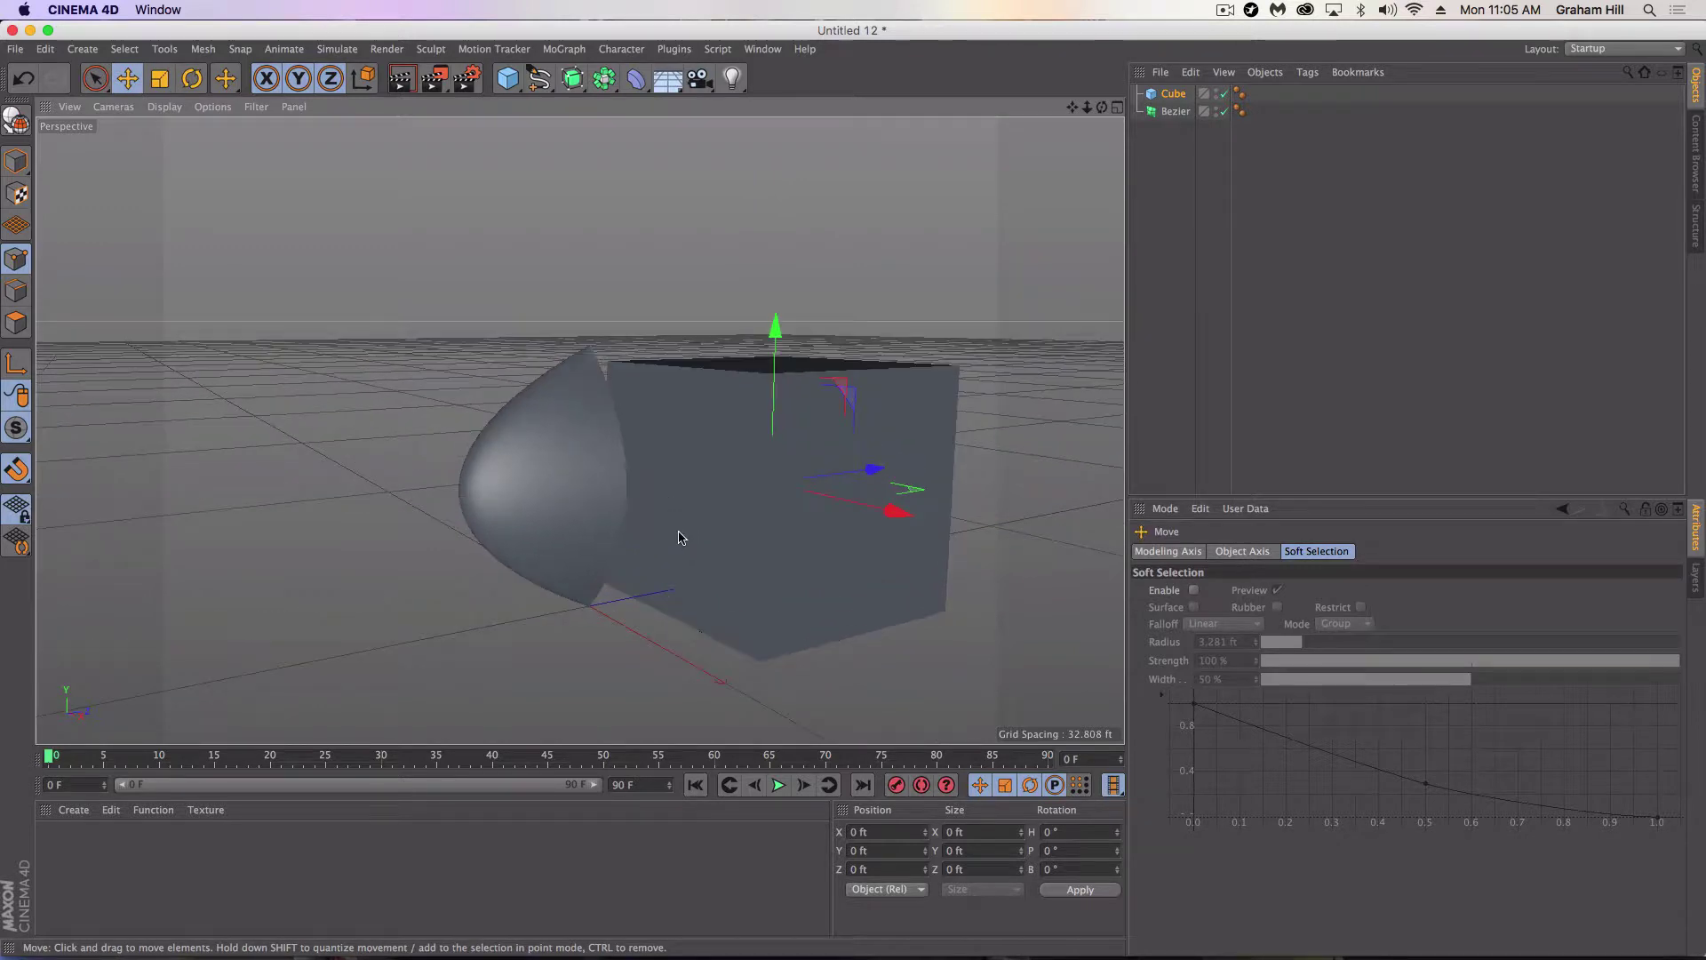
drag(776, 329, 776, 297)
alt+drag(608, 487, 699, 486)
drag(820, 307, 819, 317)
Move the Bezier surface's two top corner points along Z toward the cube, to about 5.4 ft
click(1171, 114)
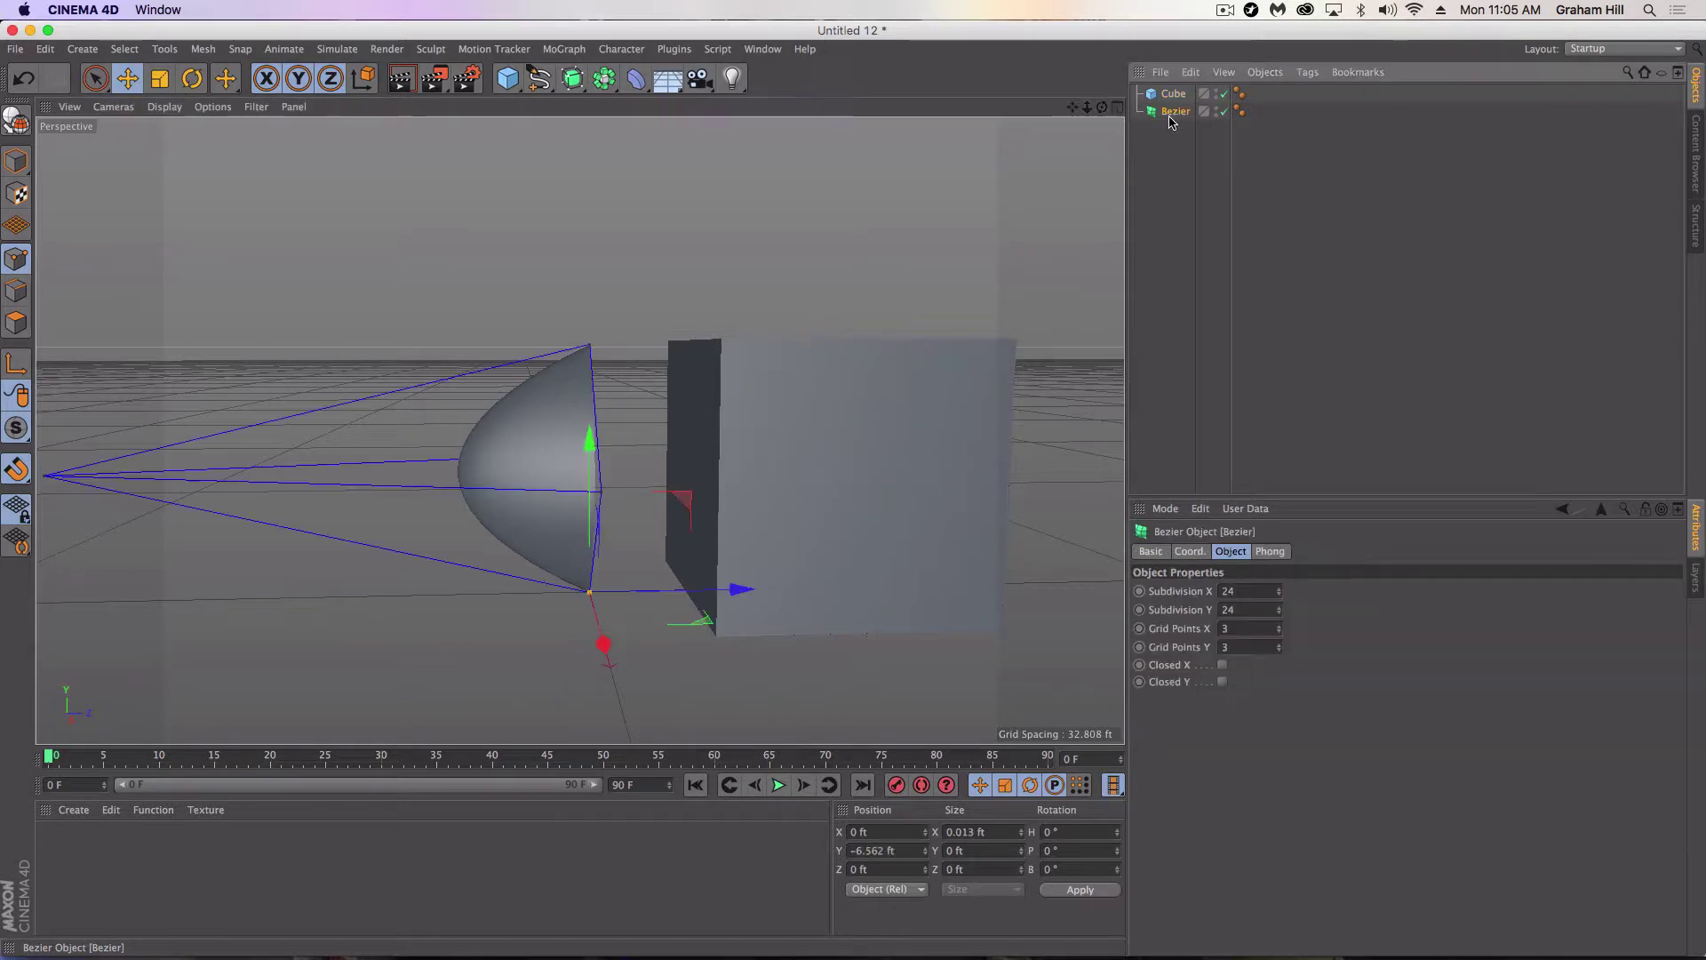
click(589, 345)
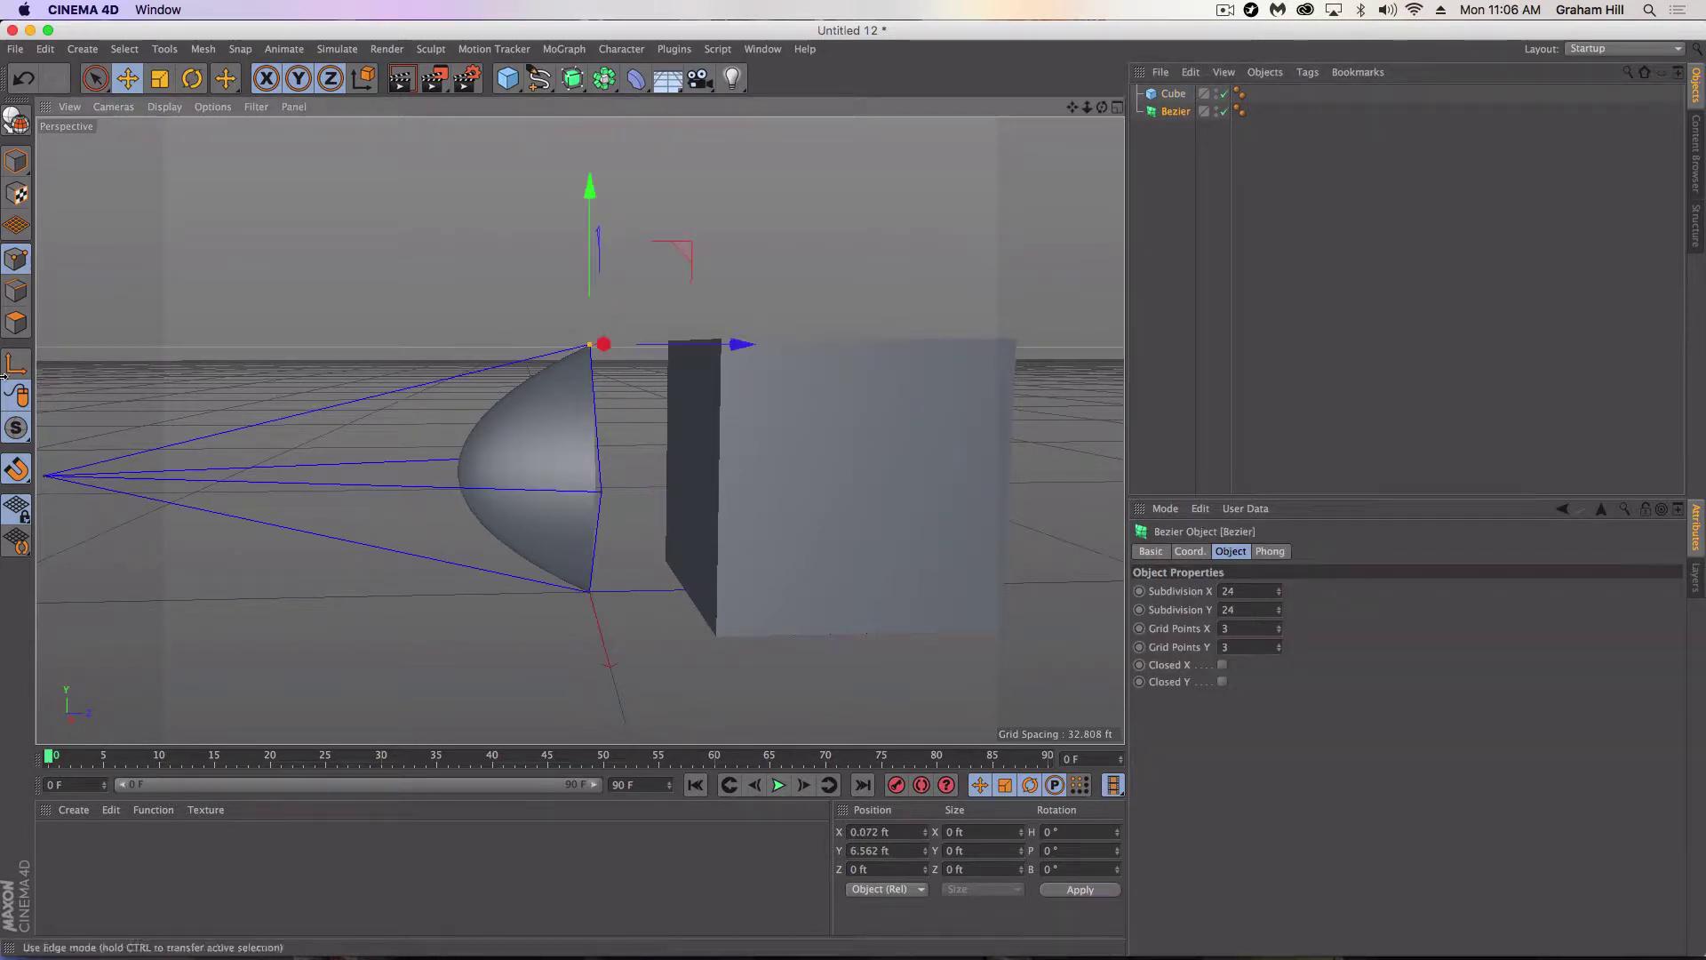
click(14, 478)
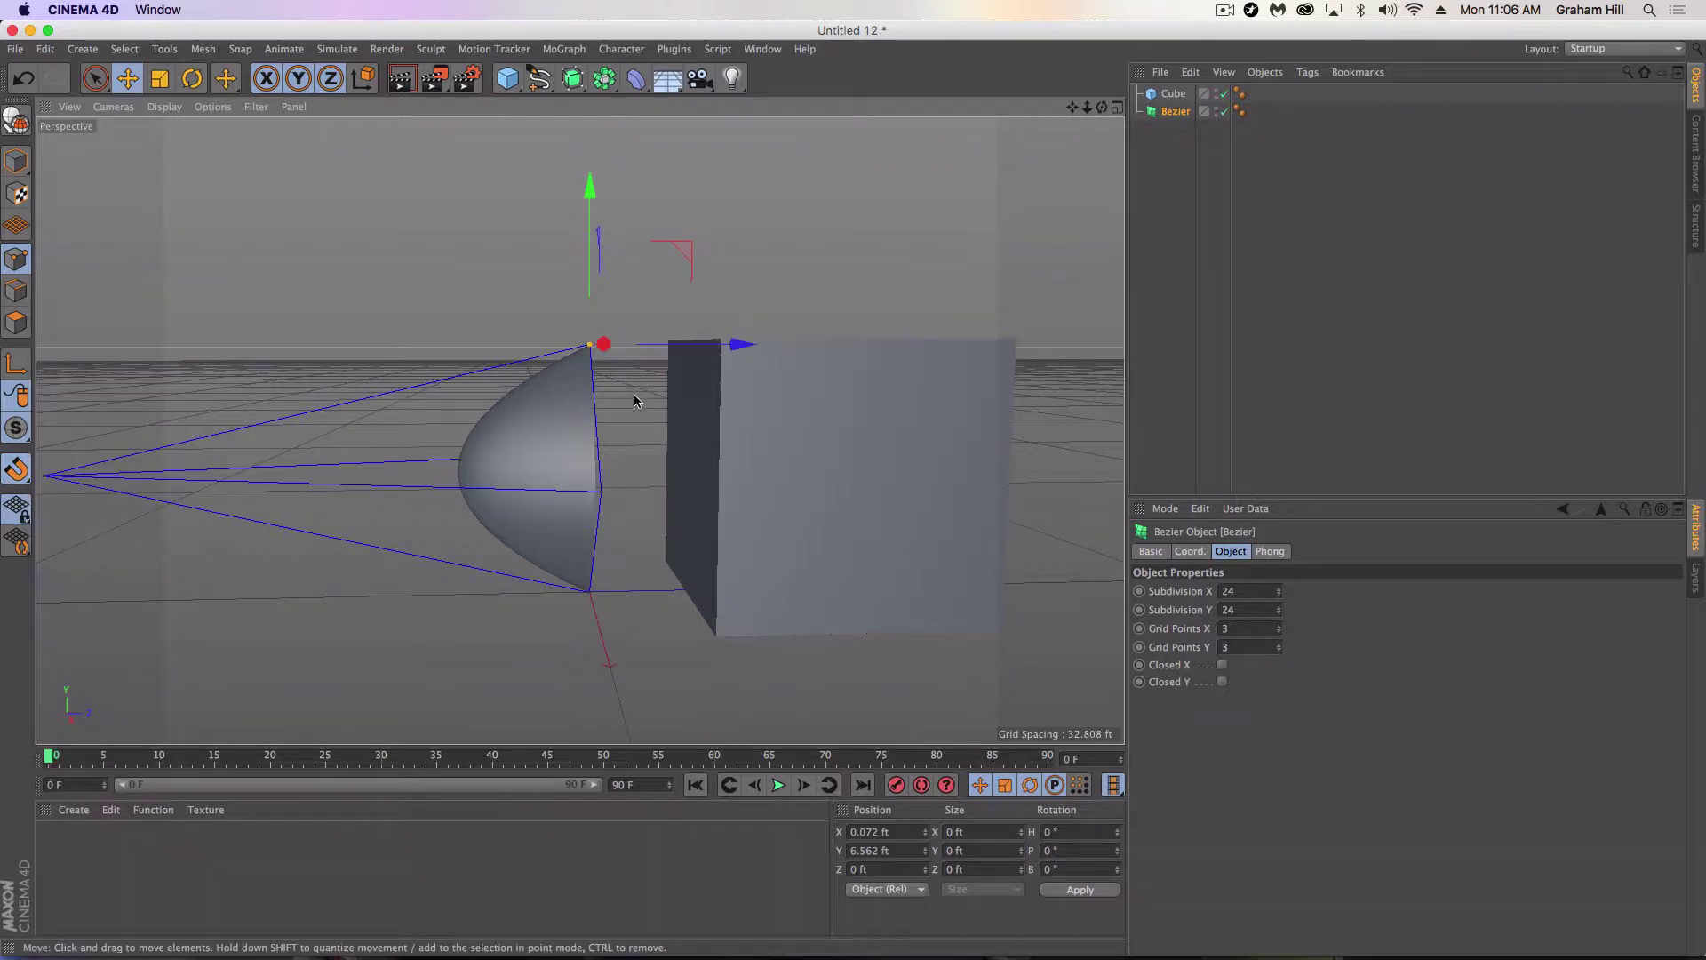
mouse_move(709, 345)
alt+mouse_down()
mouse_move(749, 340)
mouse_move(704, 341)
alt+mouse_up()
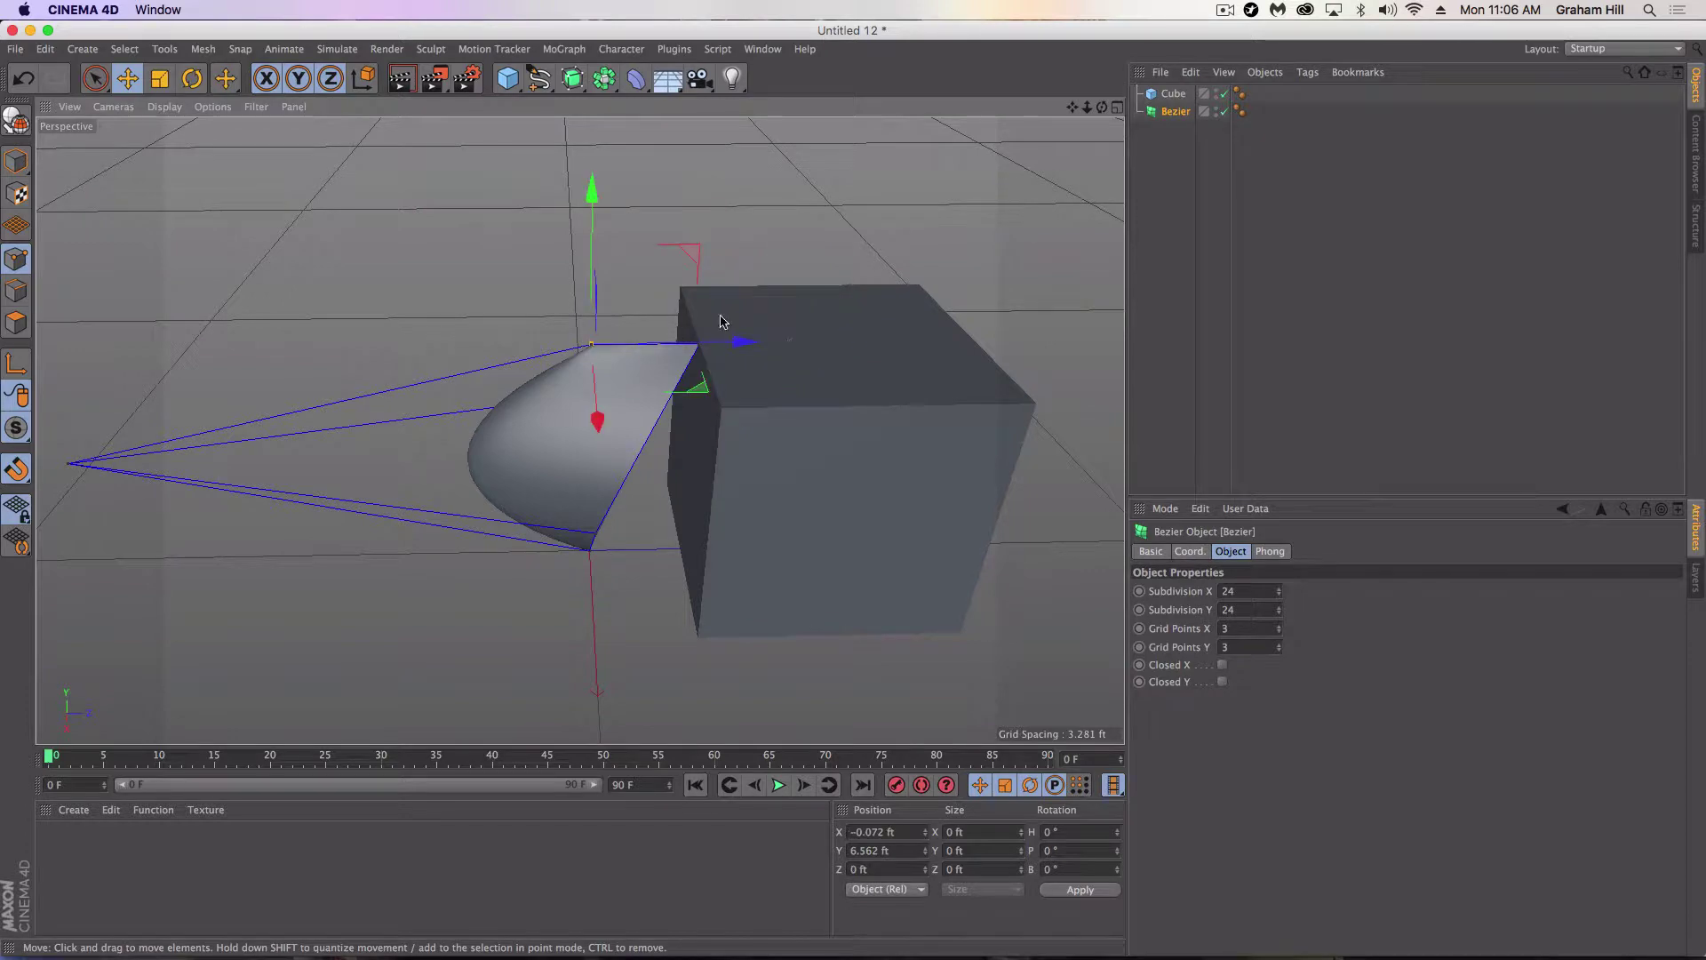
drag(848, 342, 754, 382)
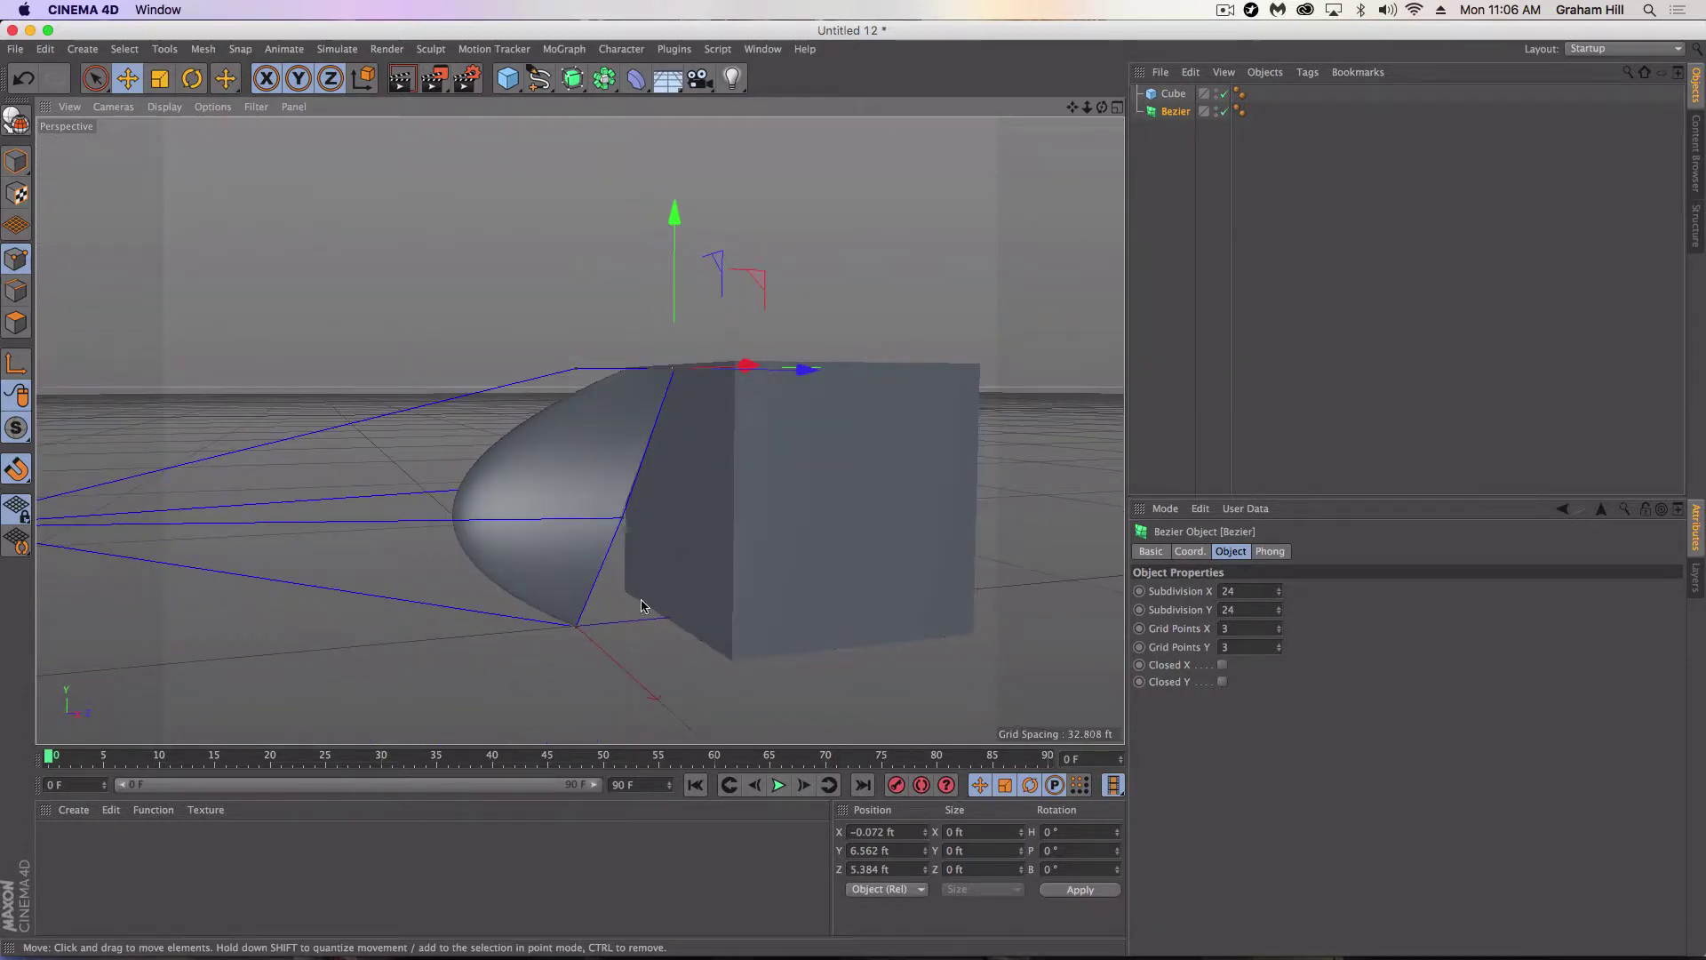
Move the Bezier surface's two bottom corner points along Z to the cube's near face, at about 5.2 ft
drag(577, 629, 804, 604)
mouse_move(805, 605)
alt+mouse_down()
mouse_move(715, 620)
mouse_move(830, 610)
alt+mouse_up()
click(537, 646)
alt+drag(533, 677, 620, 685)
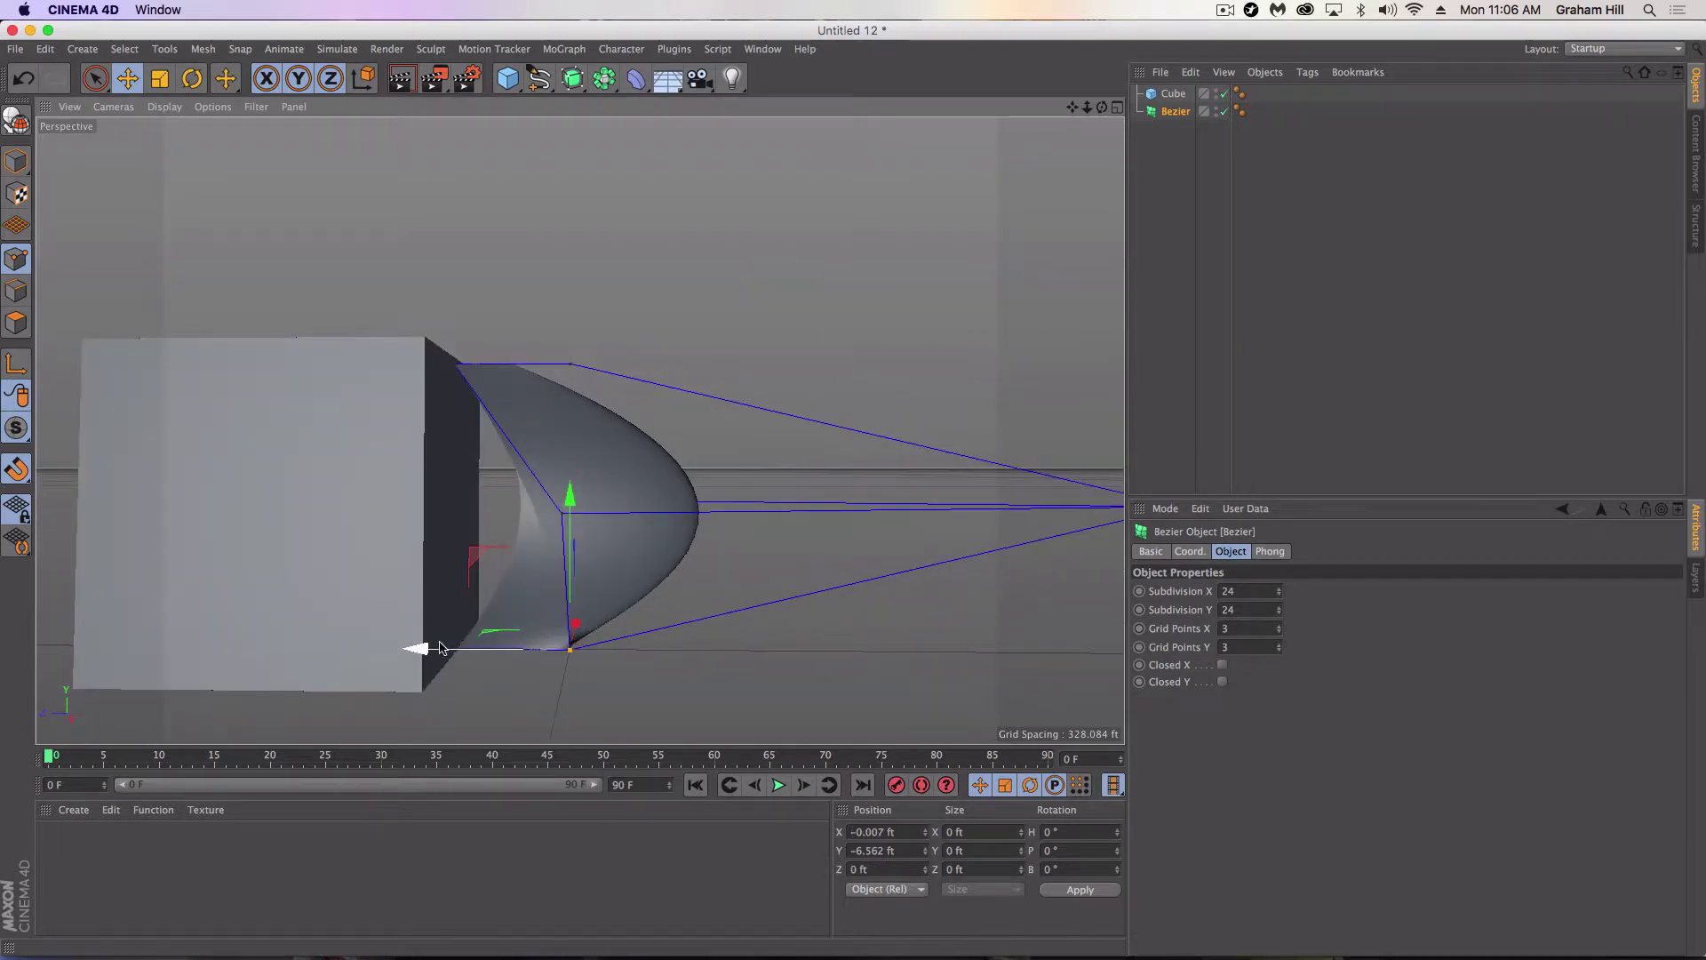
drag(419, 648, 454, 654)
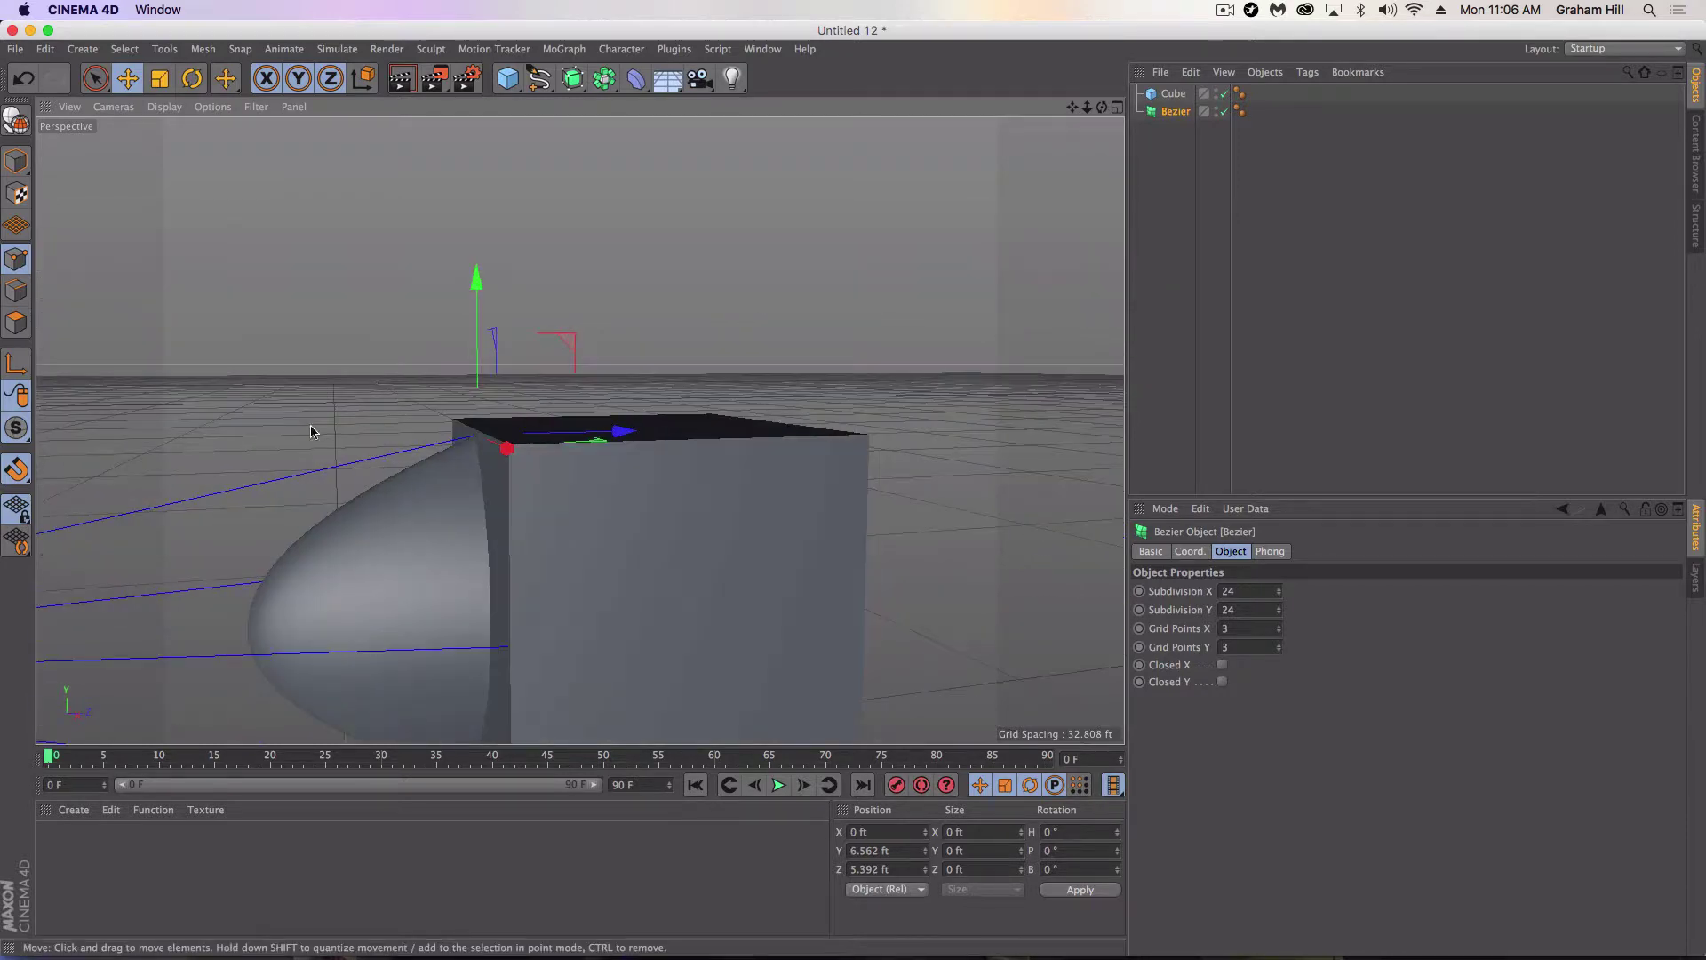
Move the top and bottom middle edge points toward the cube, to Z about 5.4 ft and 5.2 ft respectively
scroll(511, 590, down, 5)
alt+middle_drag(512, 590, 542, 515)
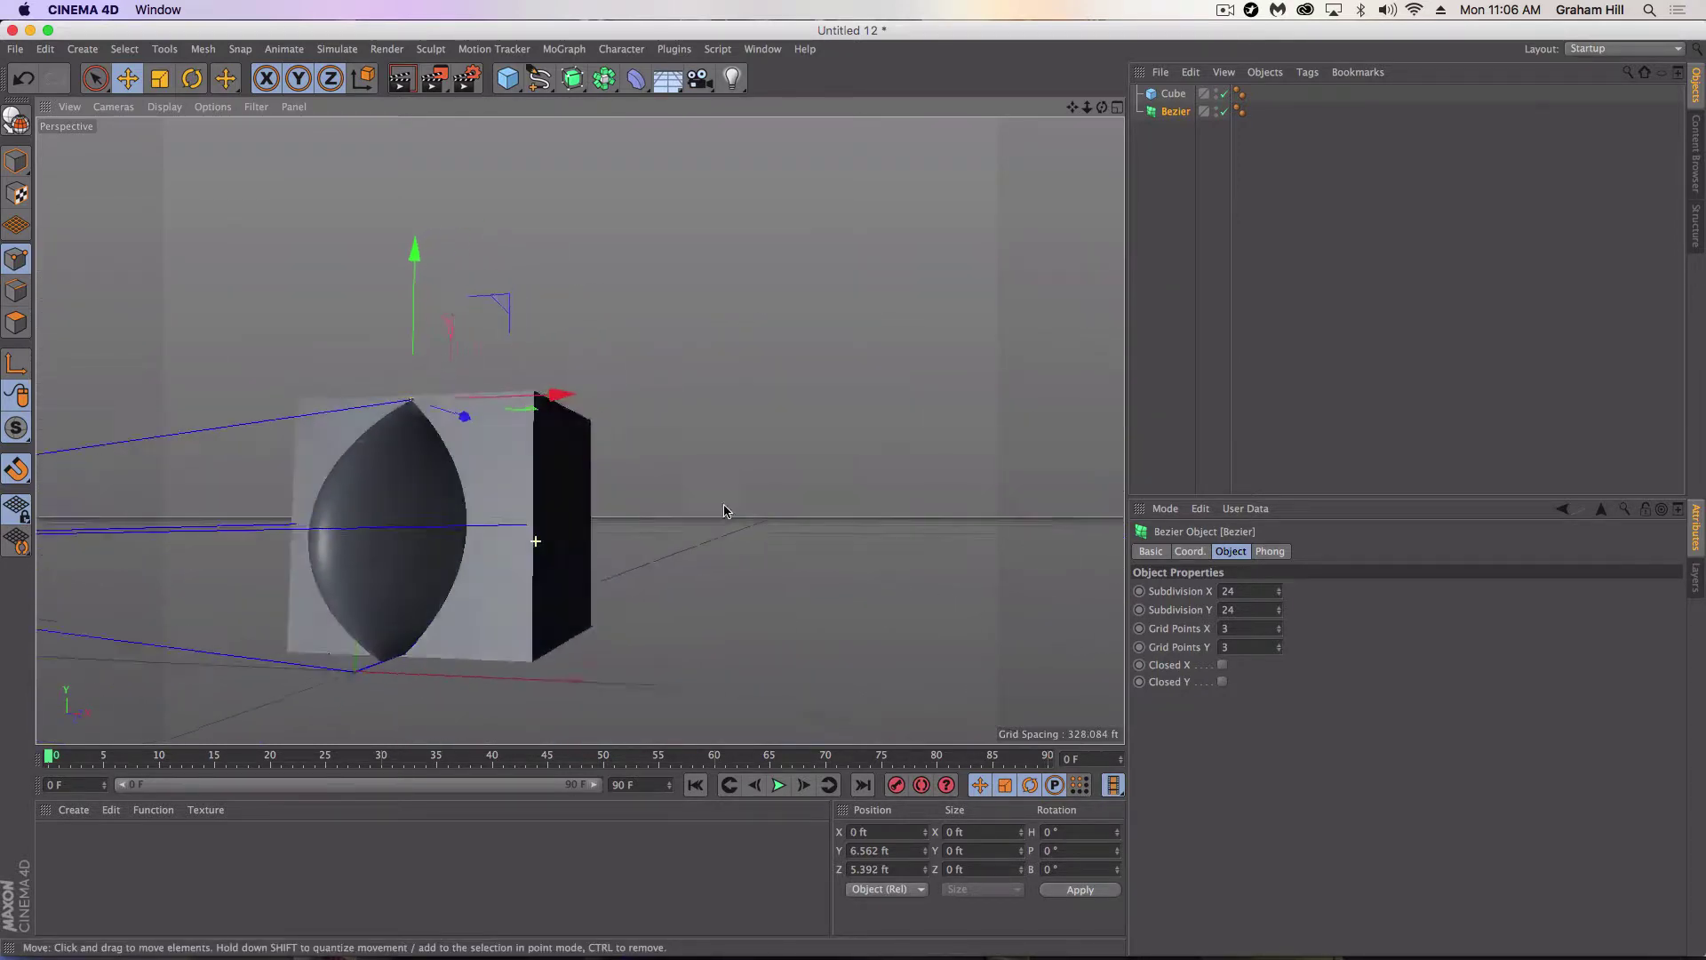
alt+drag(734, 505, 617, 525)
drag(353, 671, 384, 615)
alt+drag(629, 469, 685, 538)
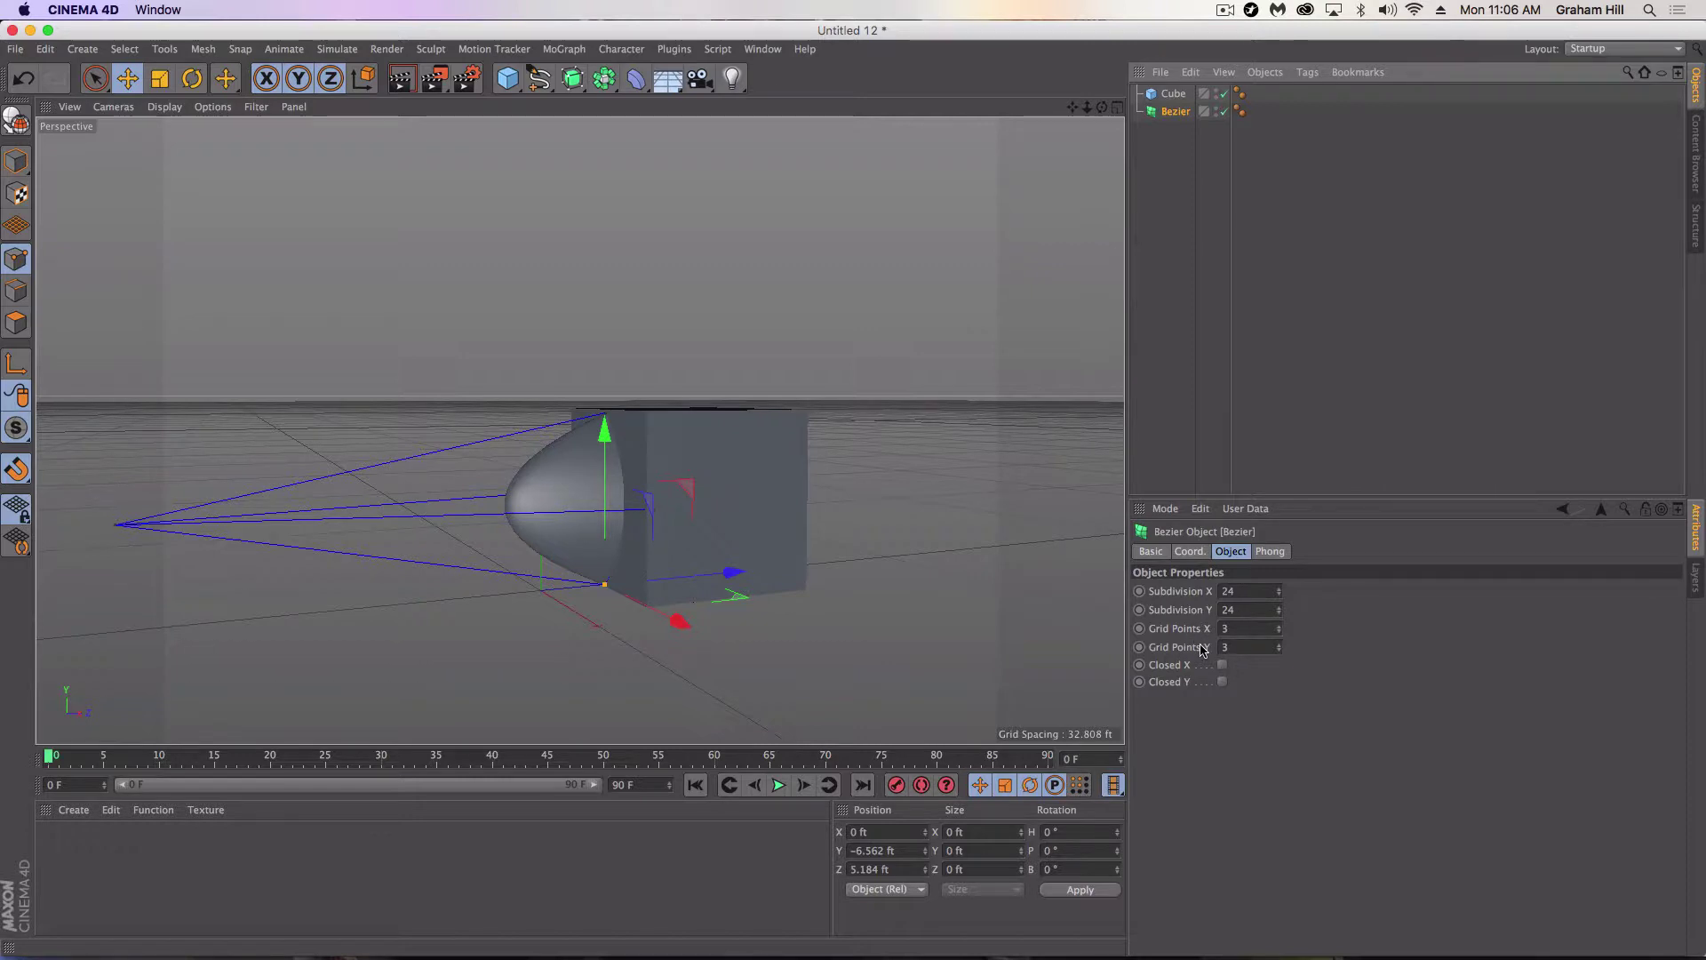
Set the Bezier surface's grid points to 4 in both X and Y
click(1281, 626)
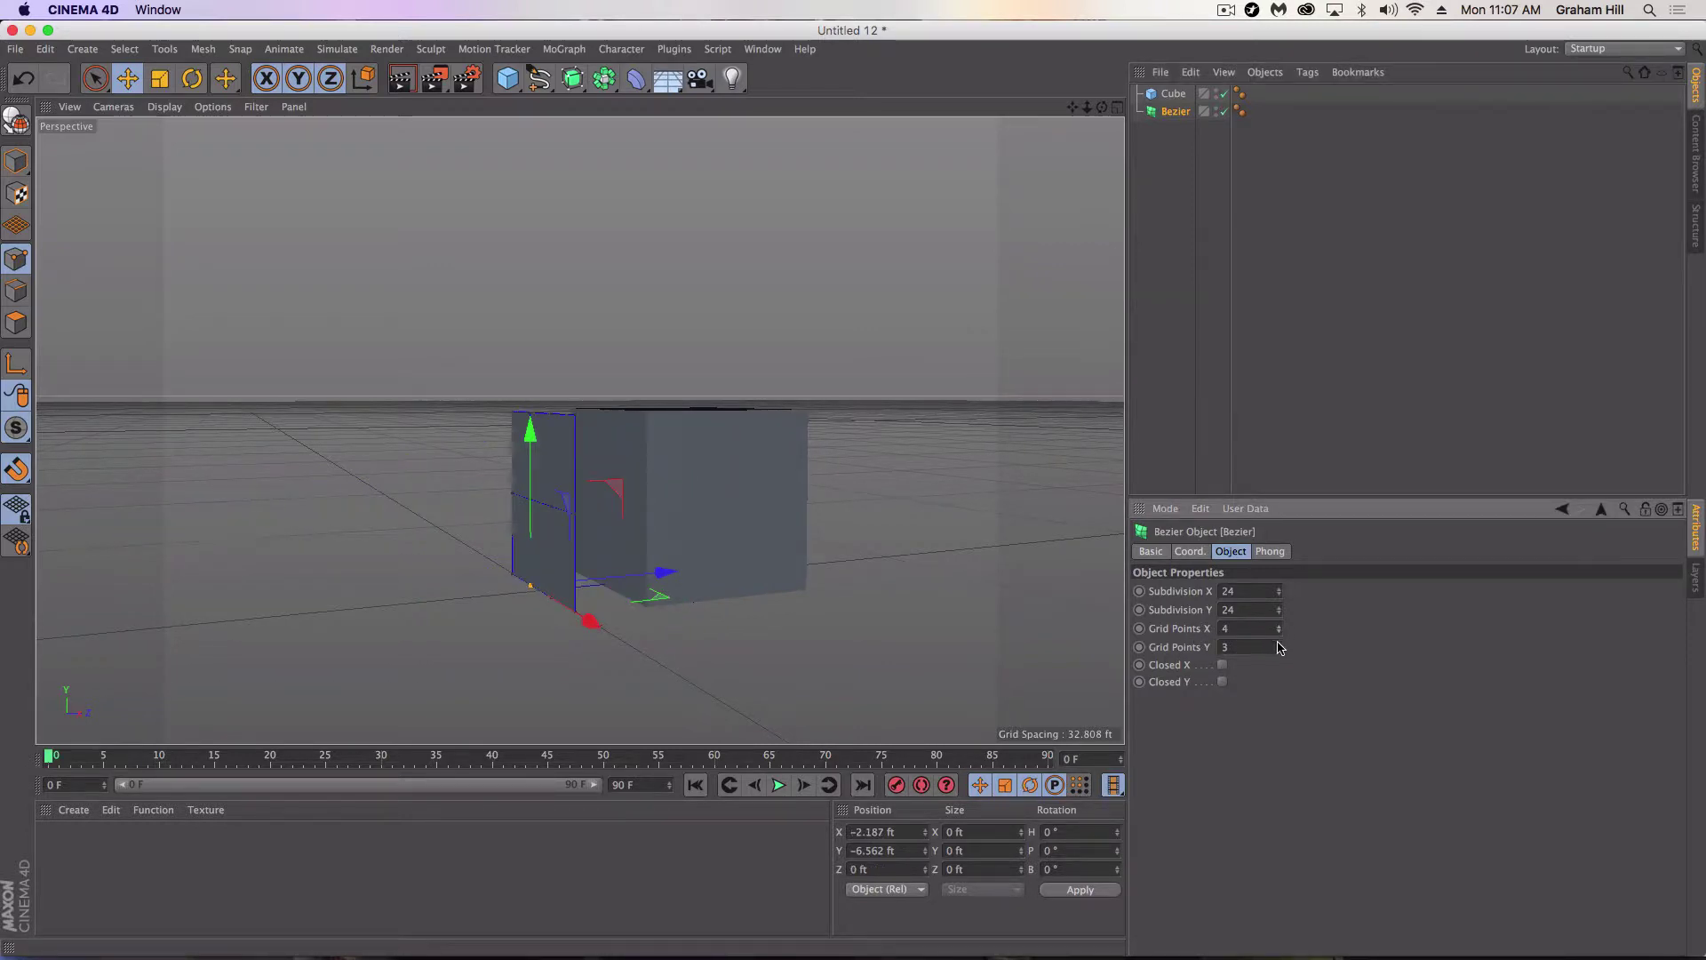
alt+drag(538, 457, 671, 507)
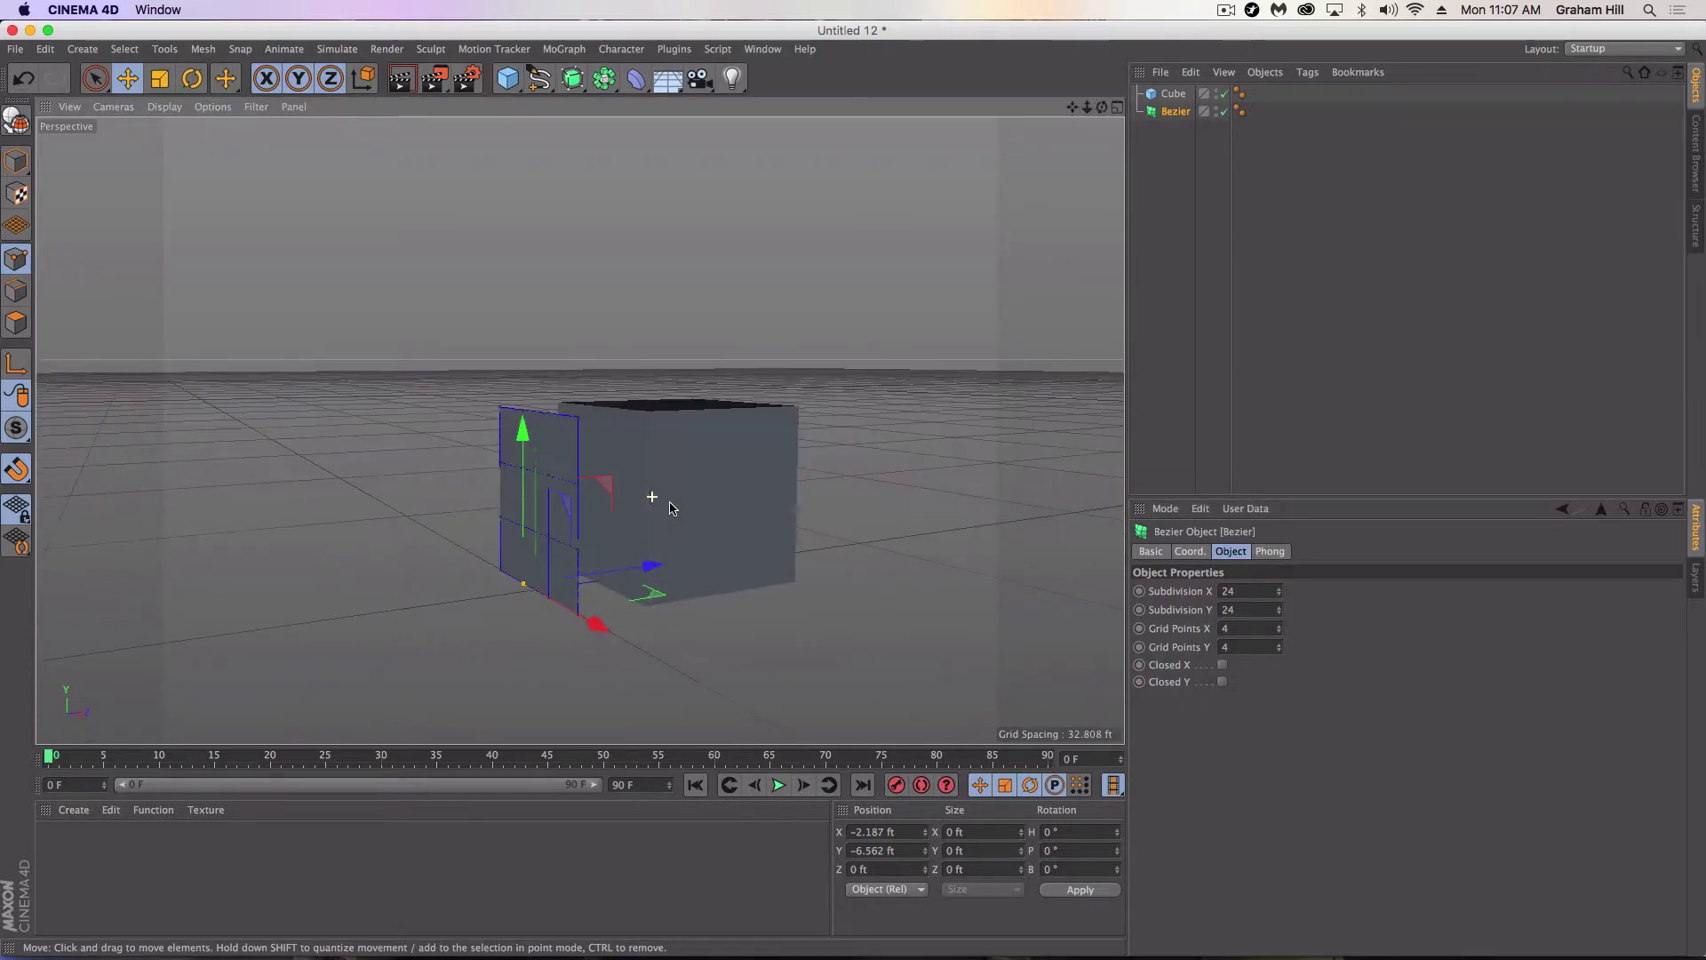
Raise the whole Bezier surface above the cube to Y about 22 ft and rotate its pitch to -90°
click(14, 121)
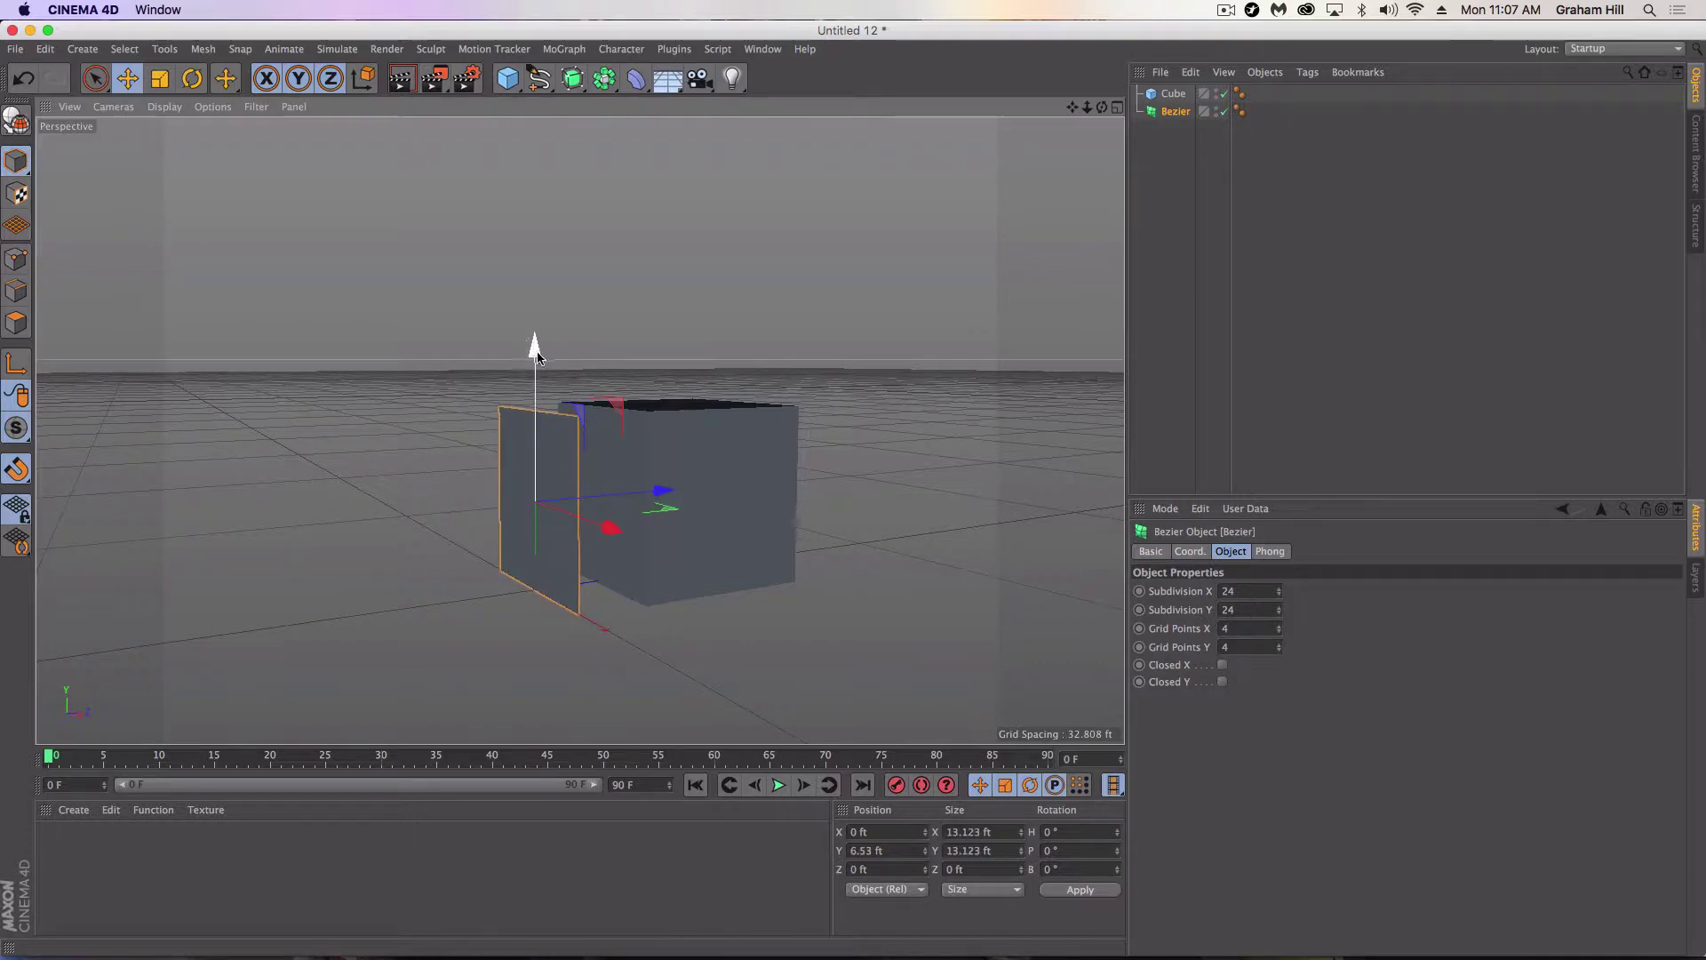
drag(536, 353, 541, 138)
key(r)
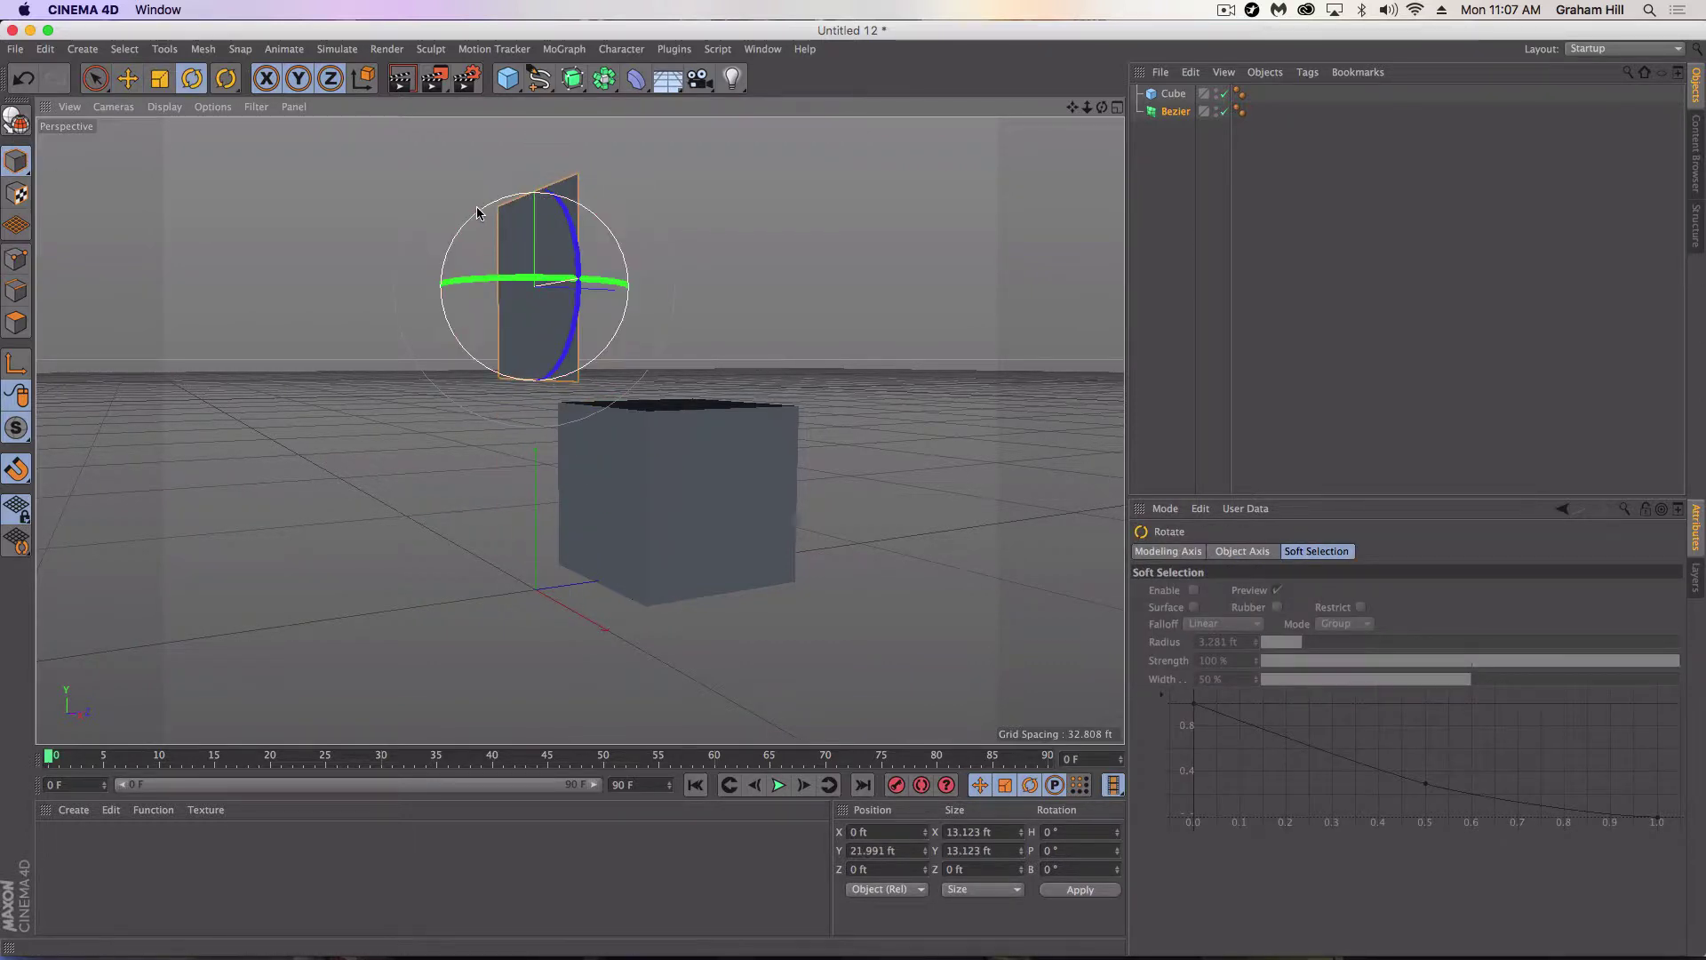
drag(474, 213, 619, 212)
alt+drag(684, 379, 636, 464)
Move the horizontal Bezier surface over the cube, to Y about 17.3 ft and Z about 11.7 ft
key(e)
drag(677, 262, 671, 444)
drag(826, 308, 841, 313)
alt+drag(761, 369, 770, 420)
Set the Bezier surface's grid points to 7 in both X and Y and switch to point editing
click(1174, 116)
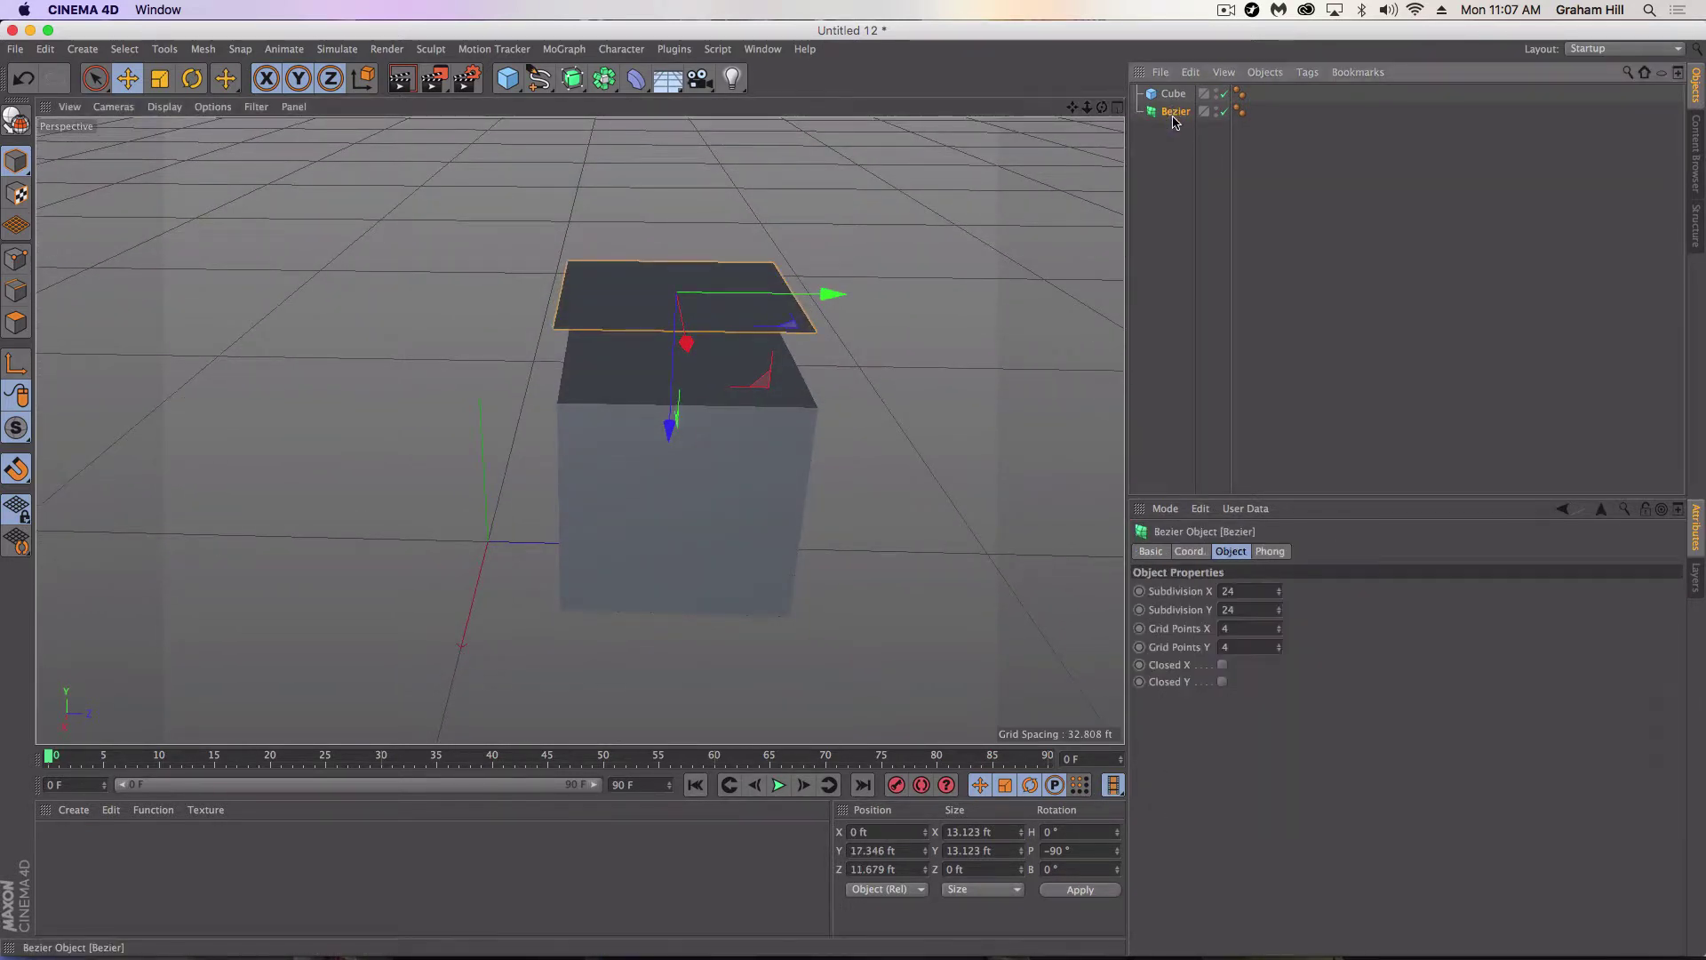
click(1278, 626)
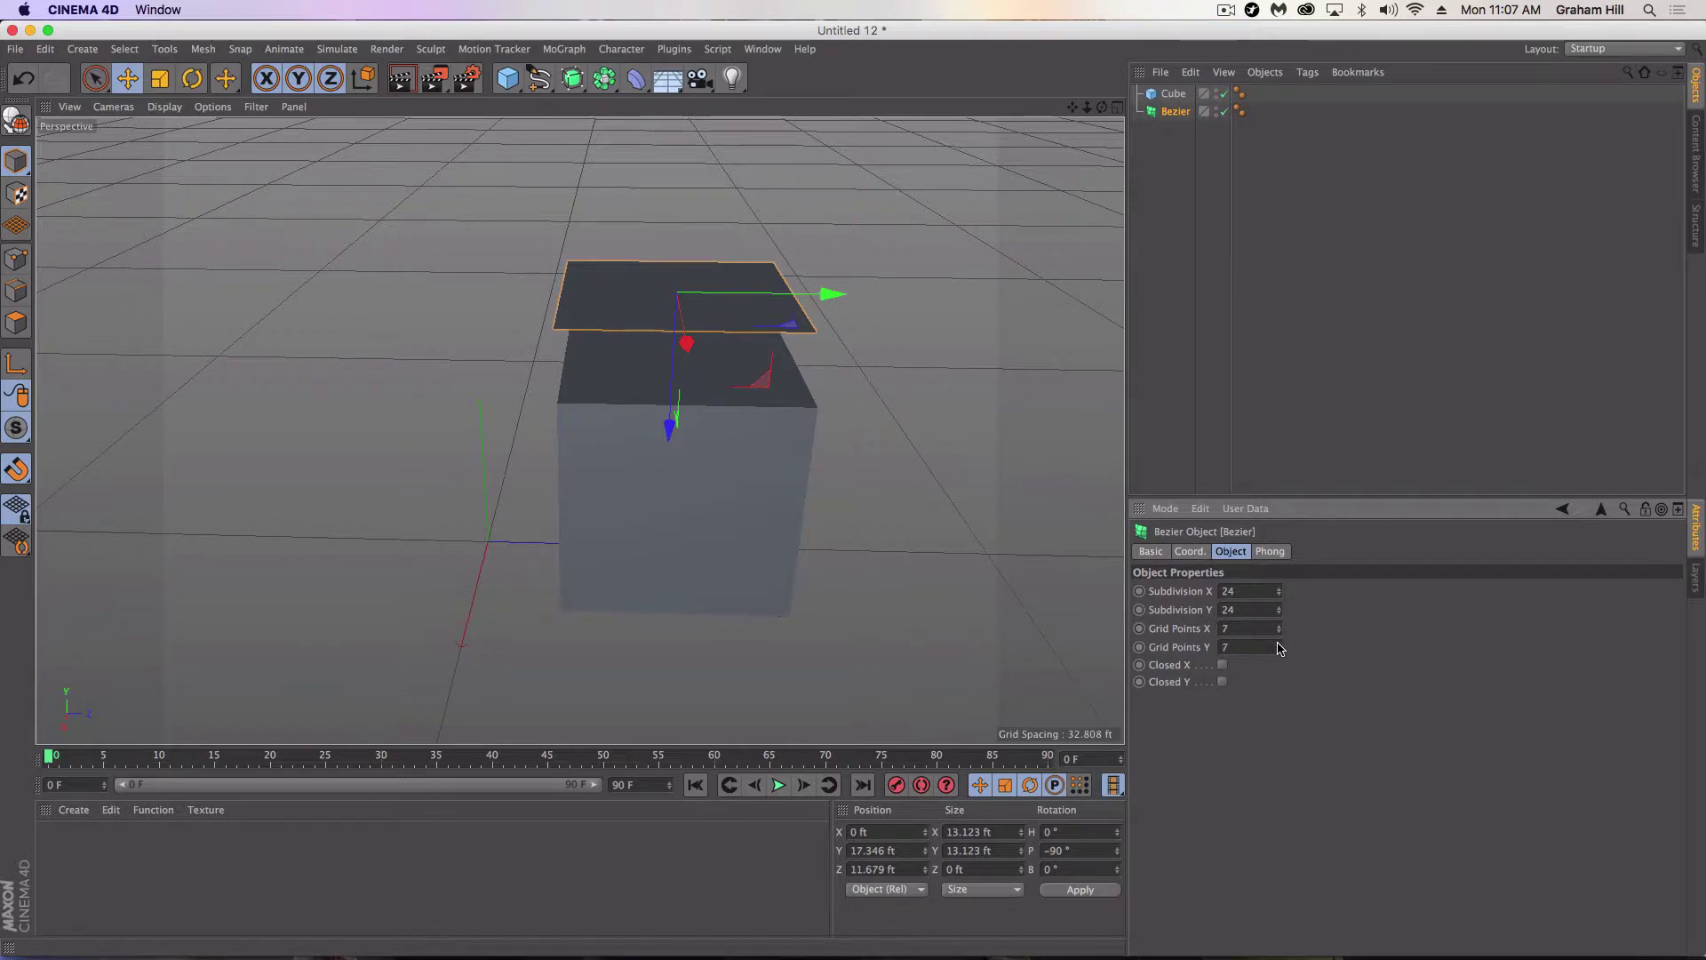
alt+drag(636, 293, 599, 318)
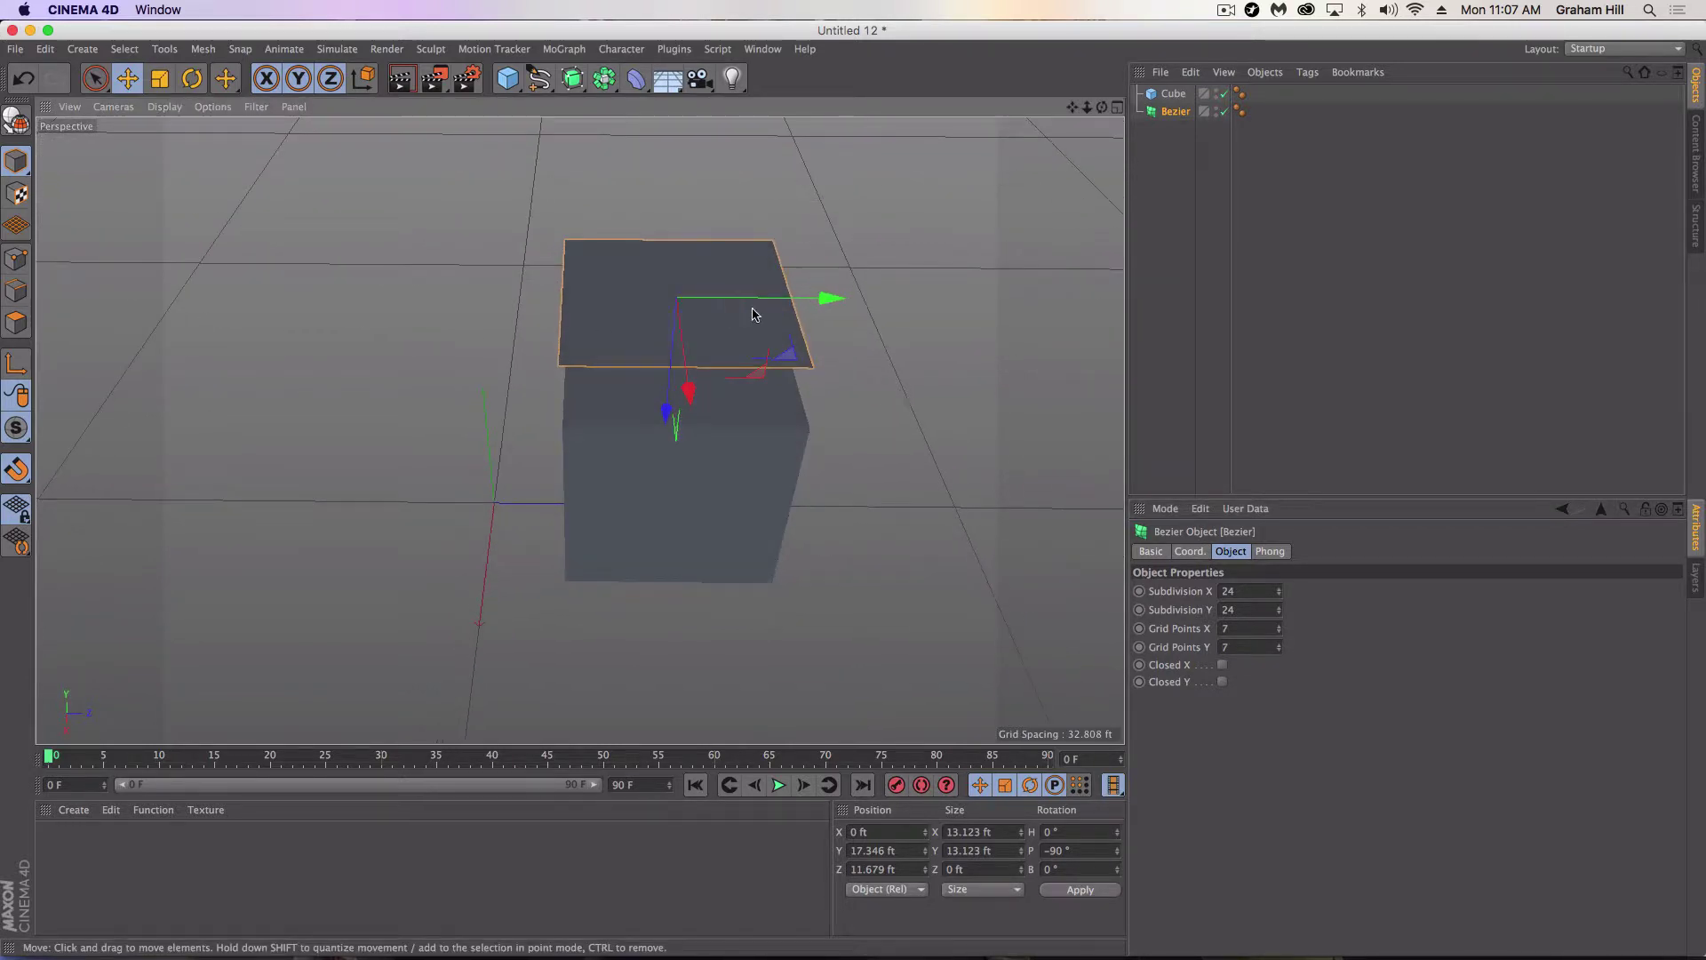
click(16, 258)
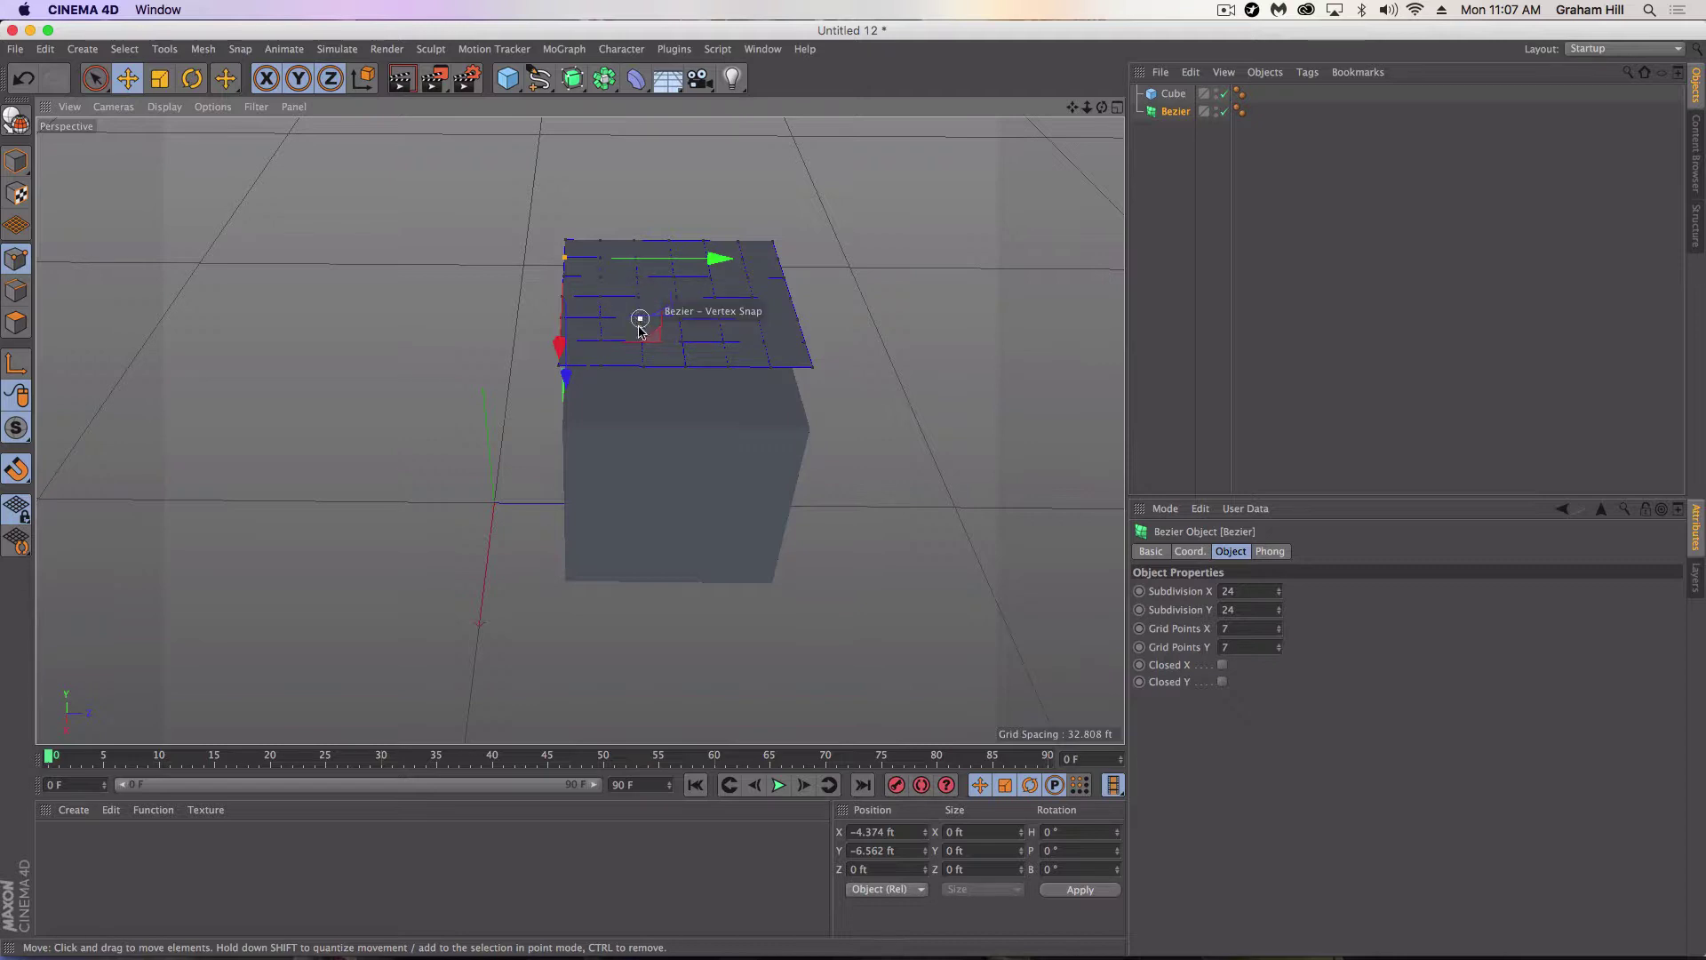
Try 6 grid points in both X and Y on the Bezier surface and return both to 7
click(1279, 632)
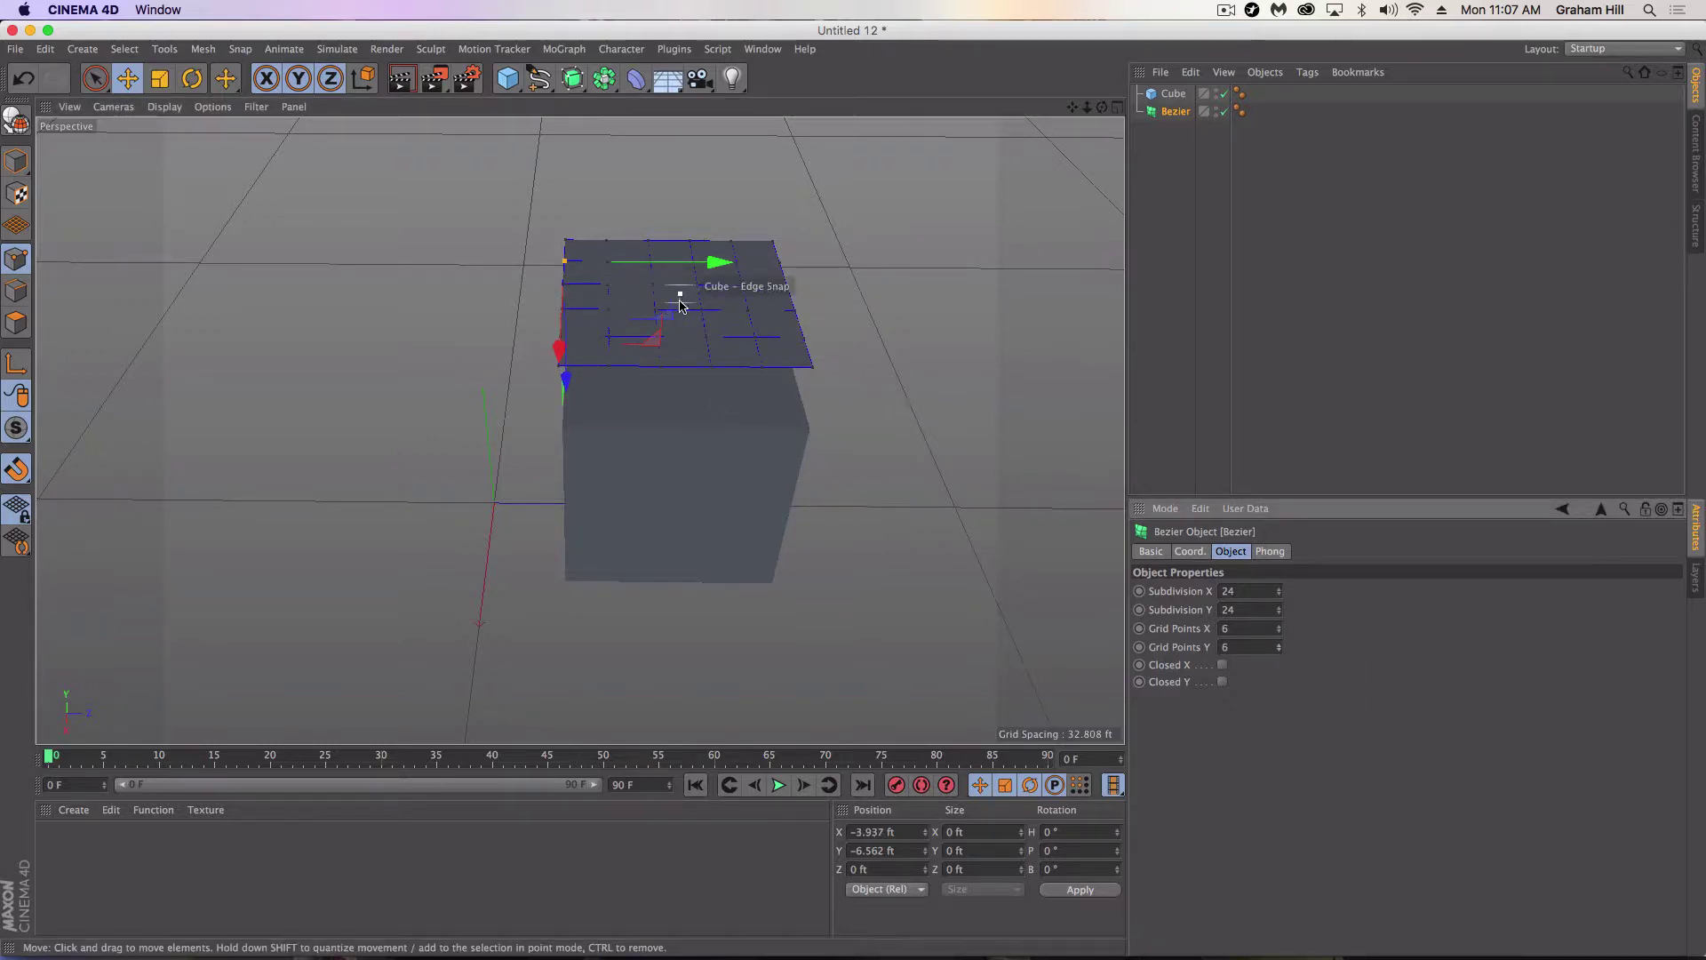
click(1280, 625)
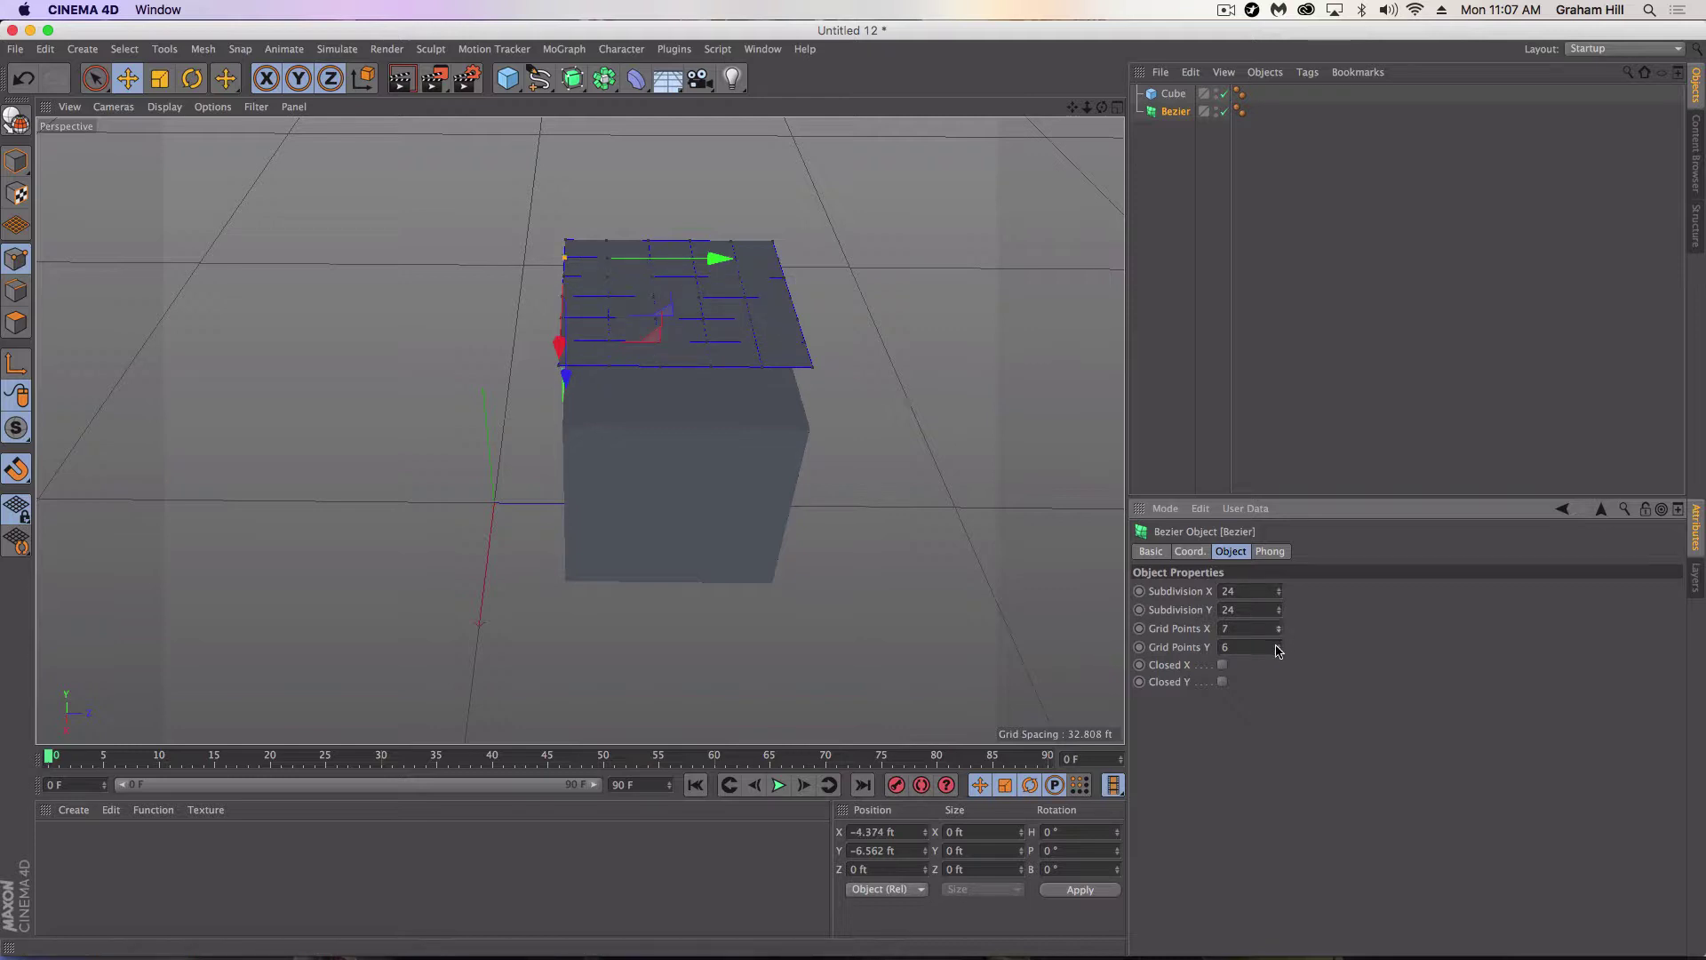
click(1279, 645)
Select the central block of three by five control points on the Bezier surface with Live Selection
alt+drag(682, 321, 575, 300)
scroll(655, 326, up, 5)
click(89, 78)
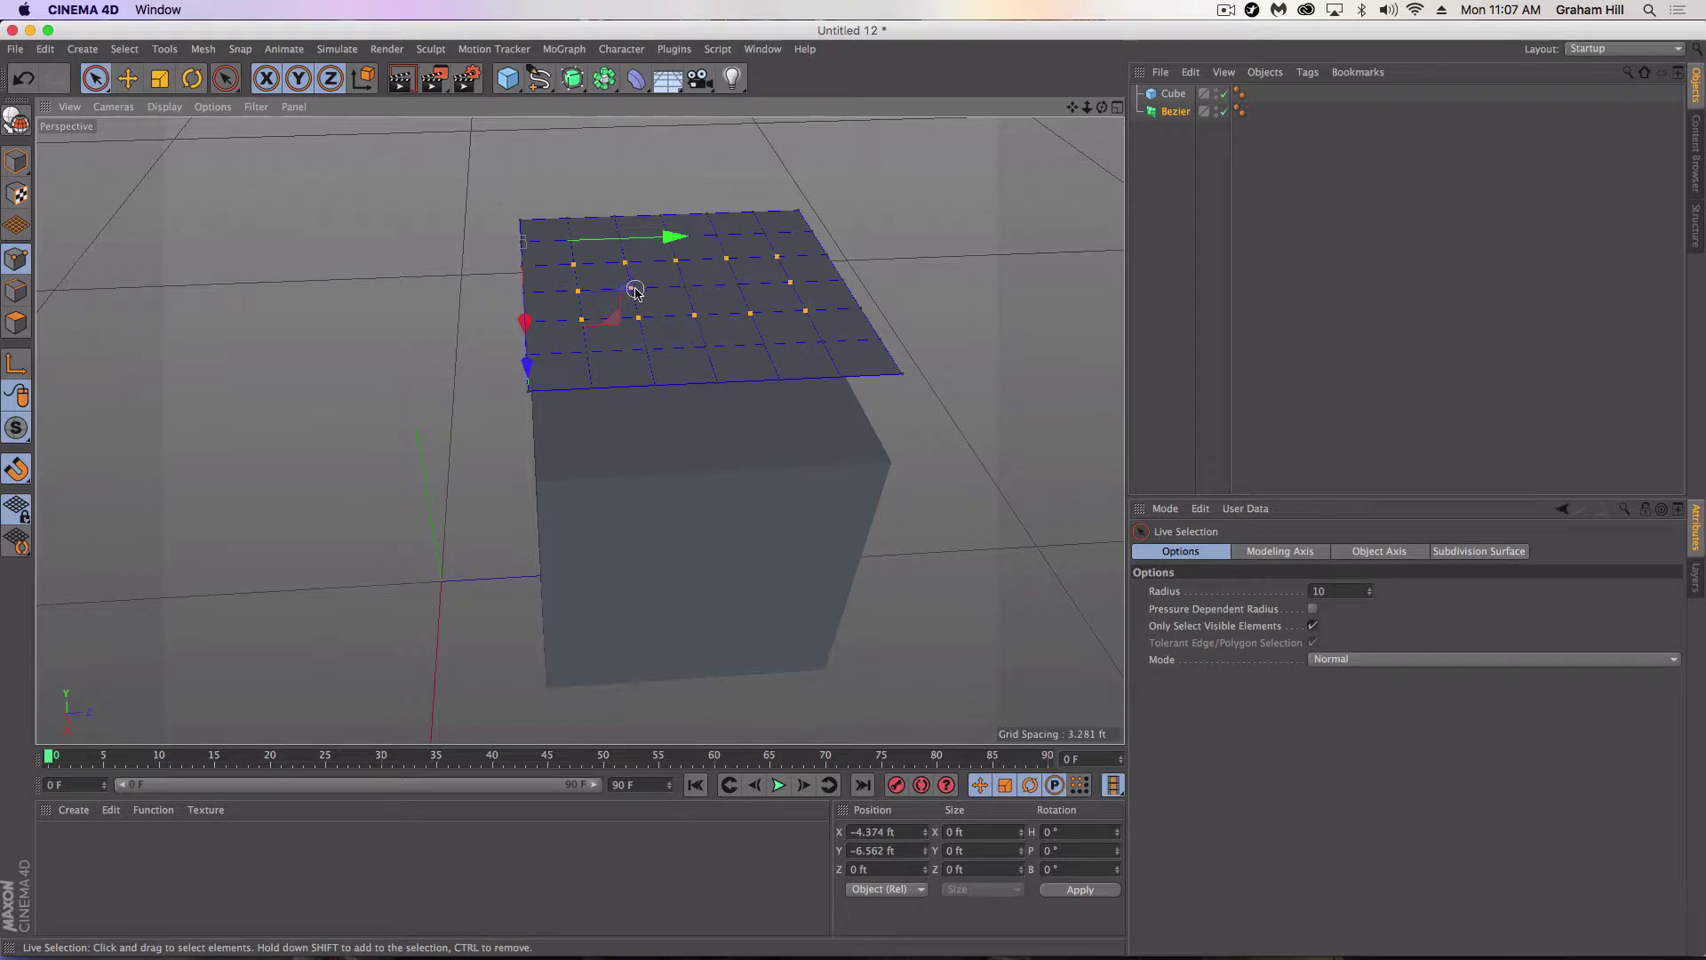
drag(751, 290, 748, 293)
Pull the selected central points upward to a local Z of about -4 ft and deselect the surface to inspect the dome
alt+drag(735, 303, 718, 303)
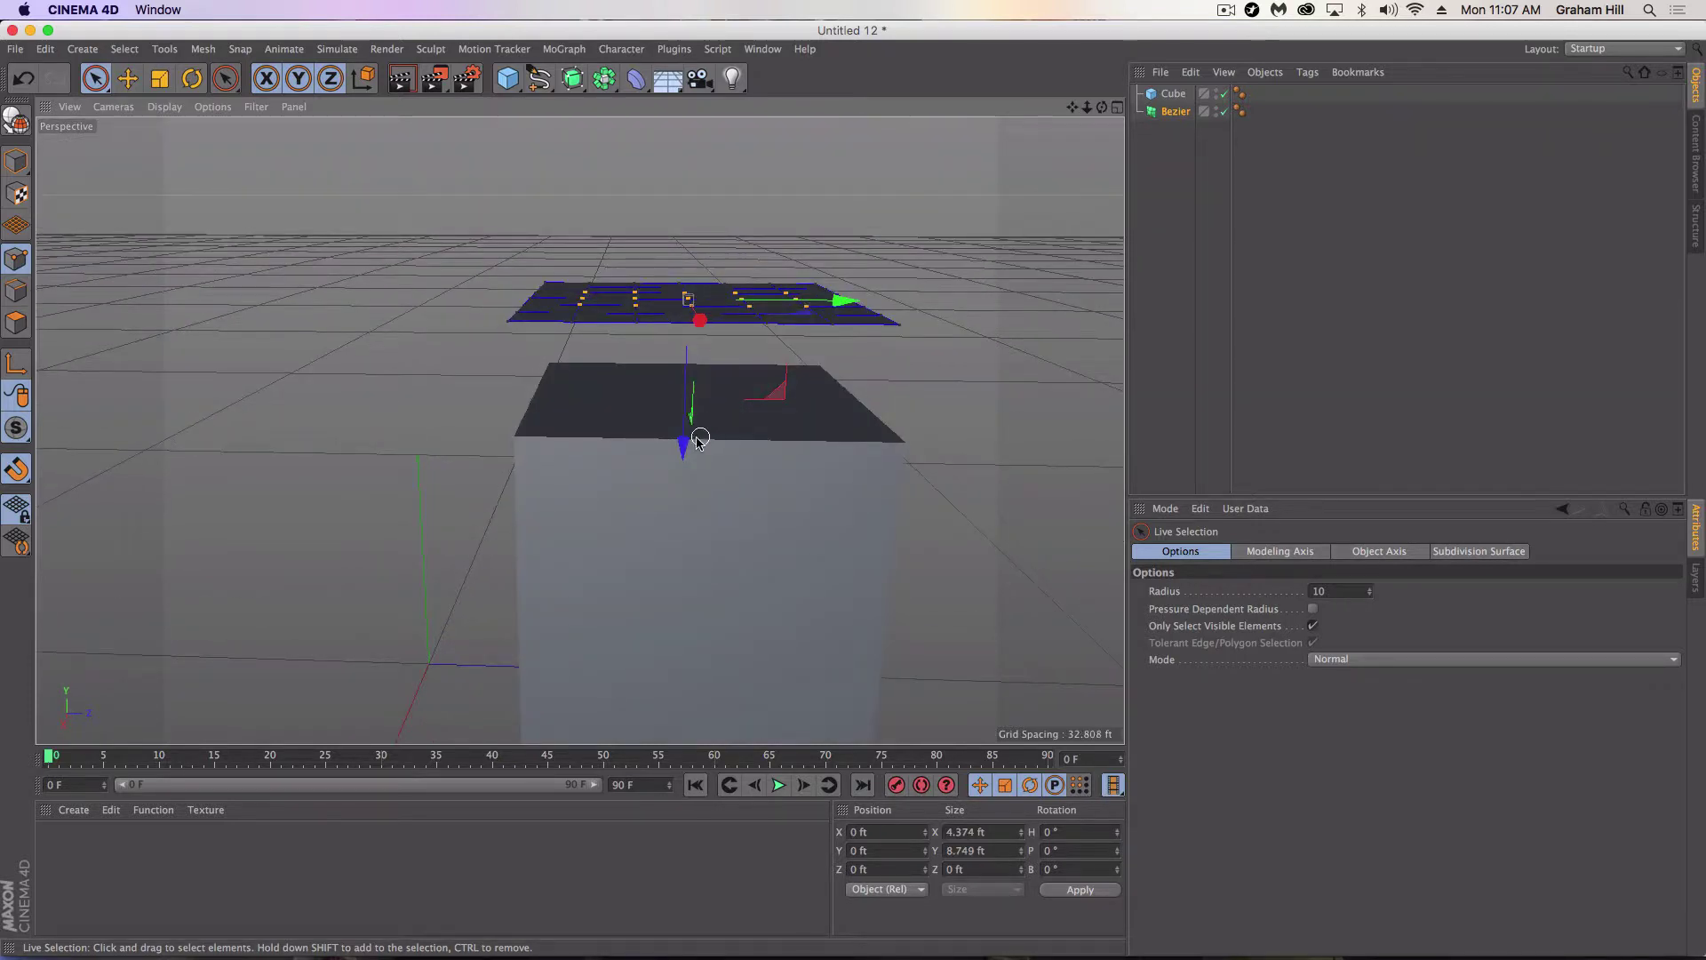
drag(698, 441, 300, 294)
scroll(338, 309, up, 5)
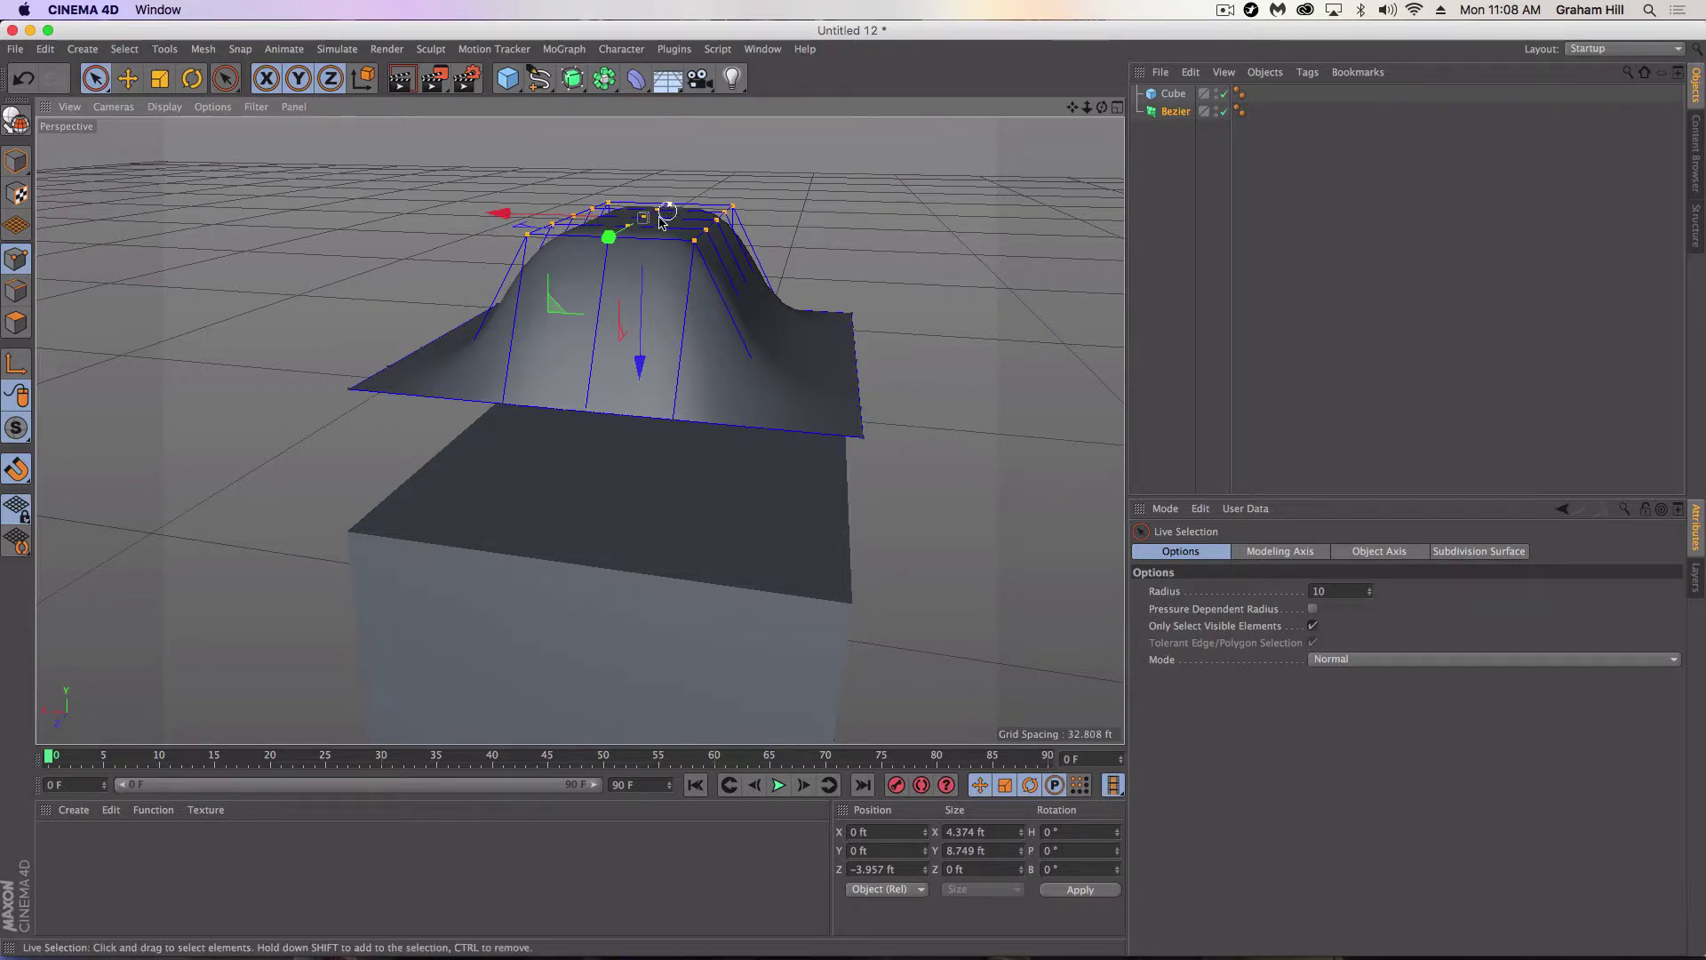
alt+drag(643, 249, 978, 307)
click(1193, 220)
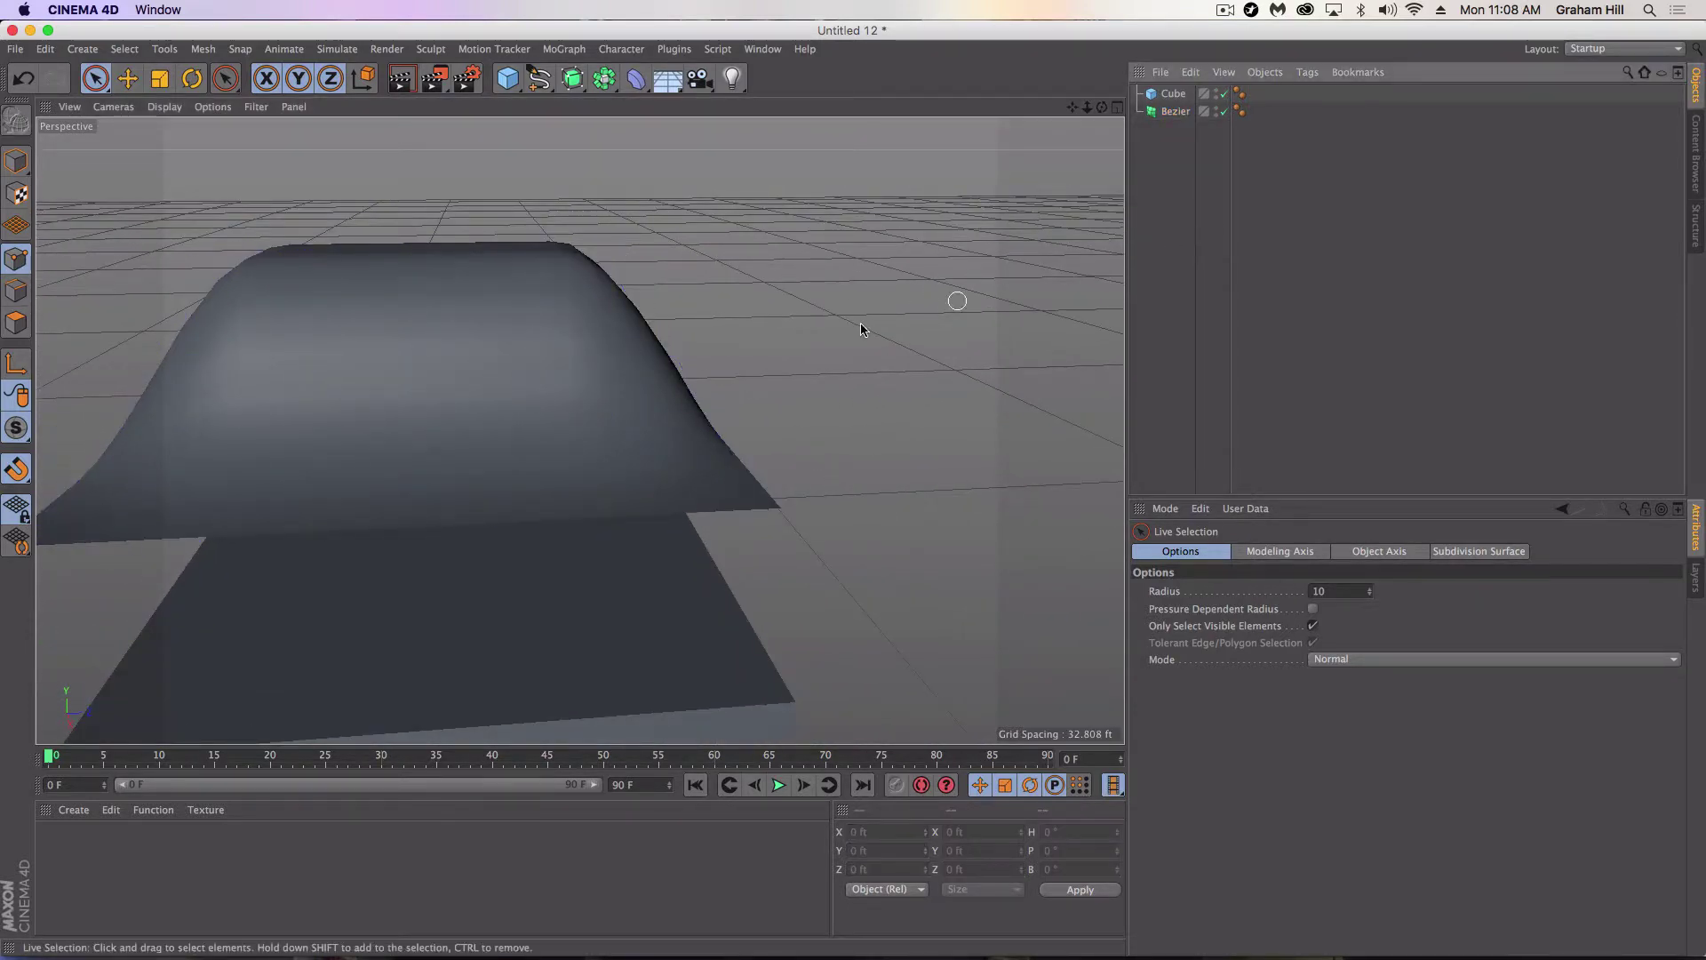
alt+drag(765, 351, 653, 363)
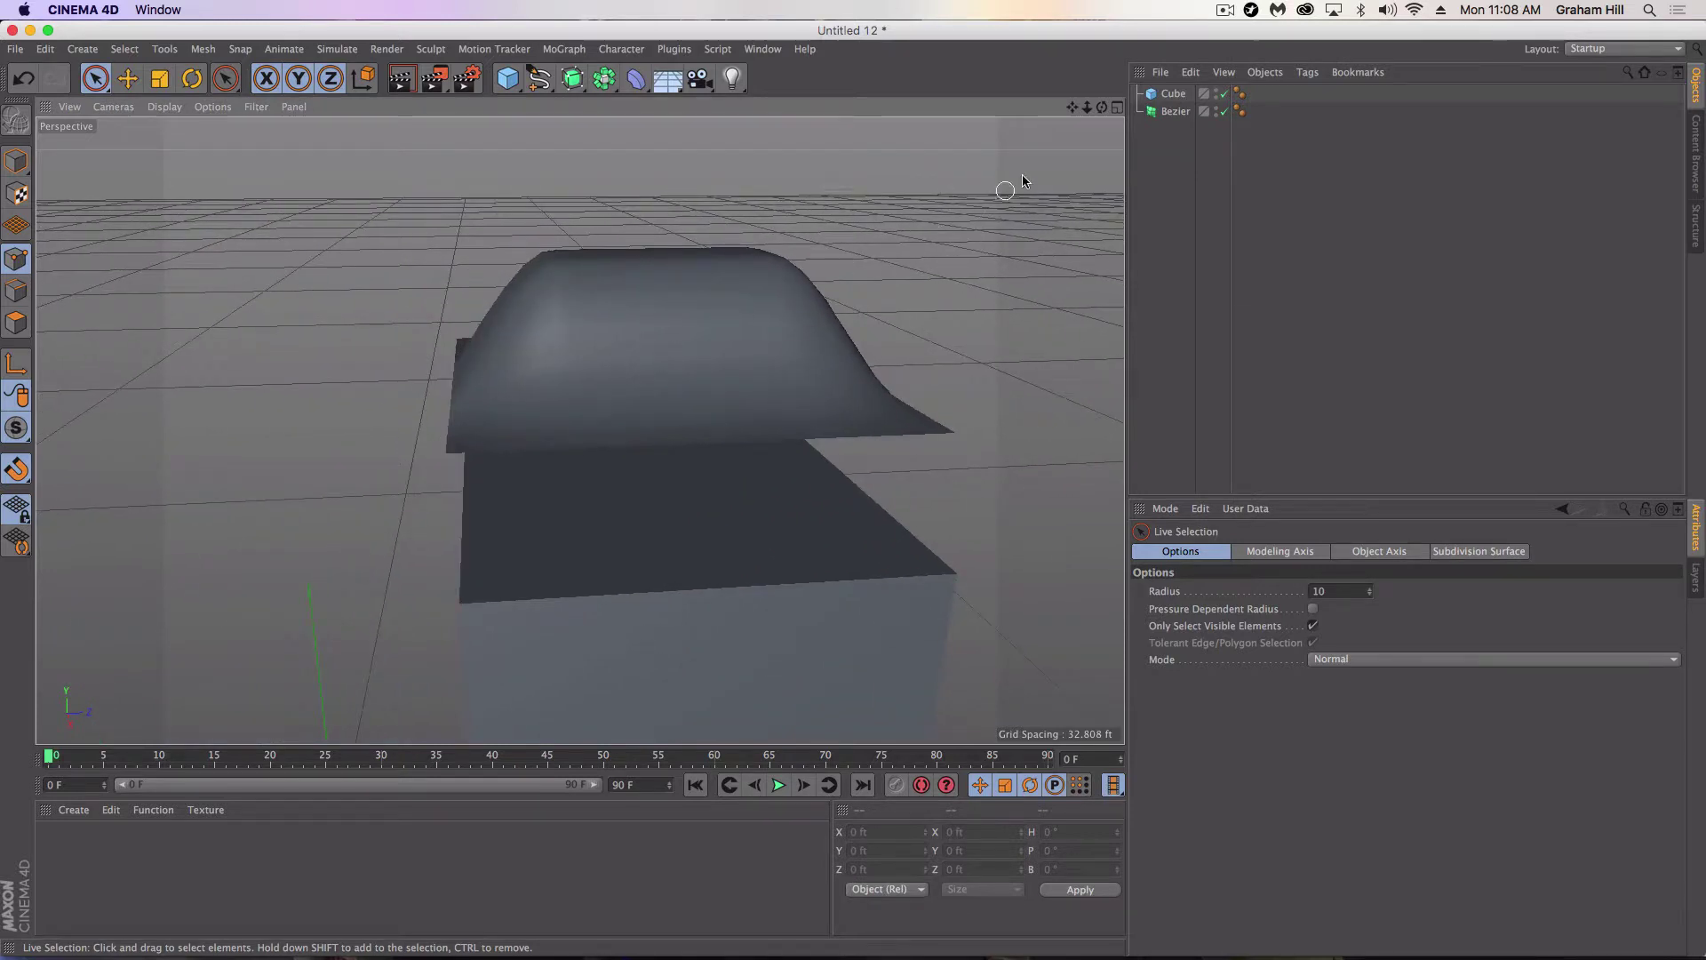
Lower the whole domed Bezier surface onto the cube's top face, to Y about 13.3 ft and Z about 11.9 ft
click(1153, 114)
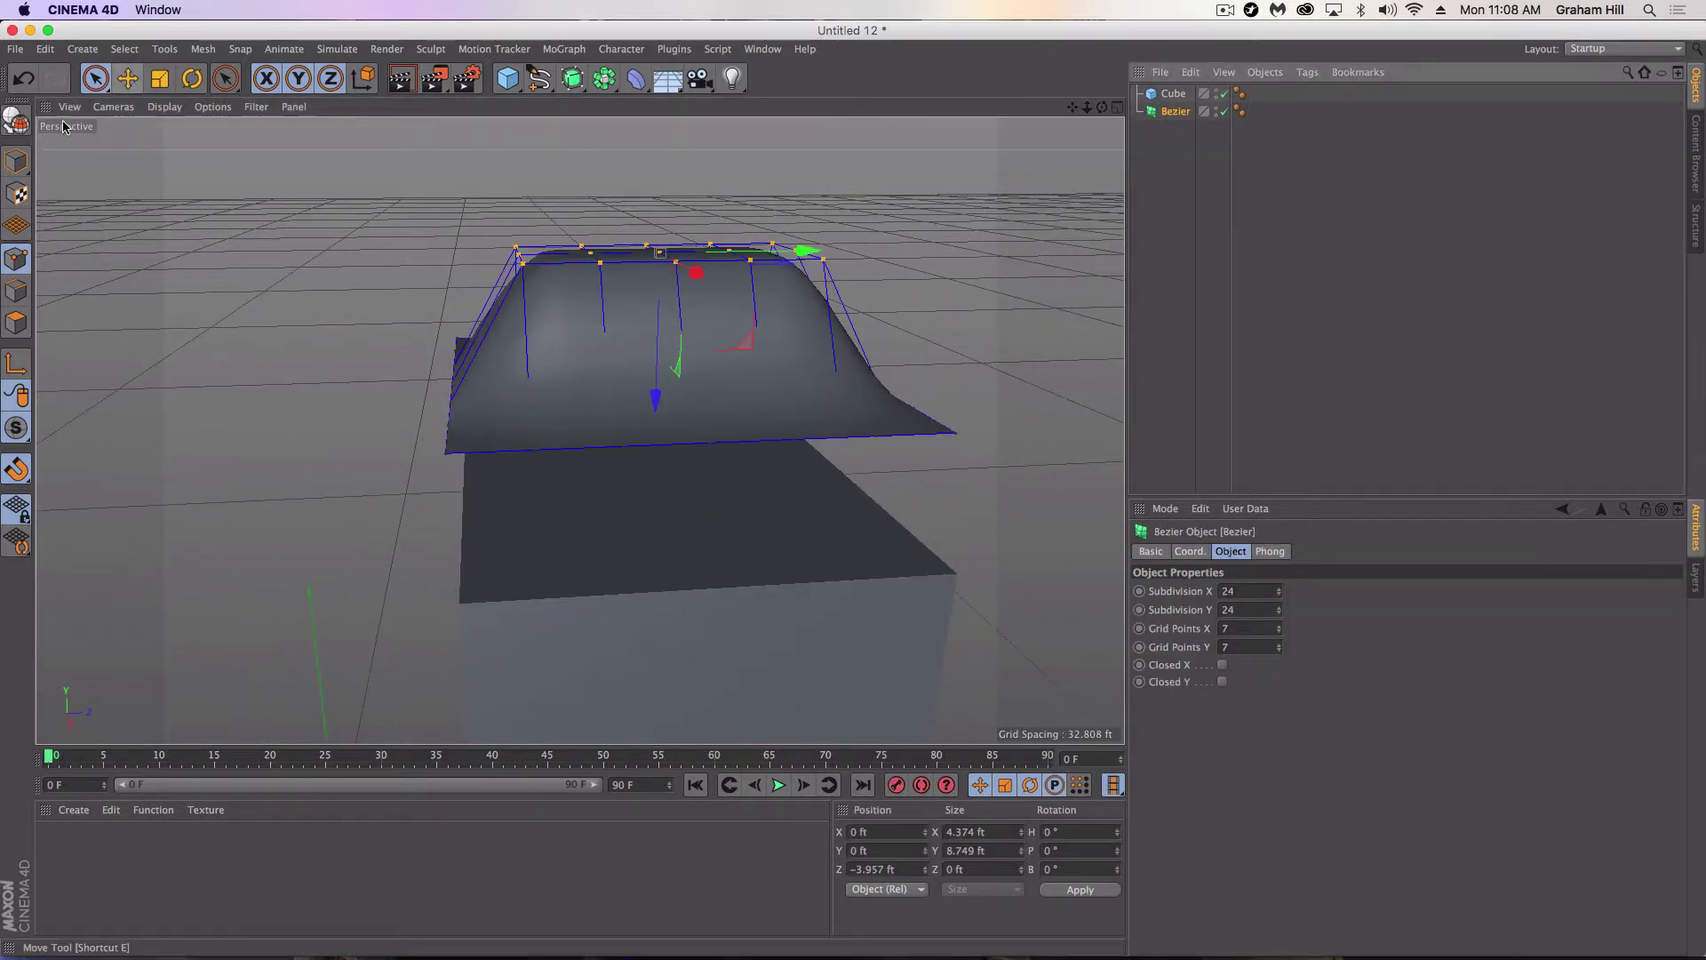
click(17, 162)
click(128, 79)
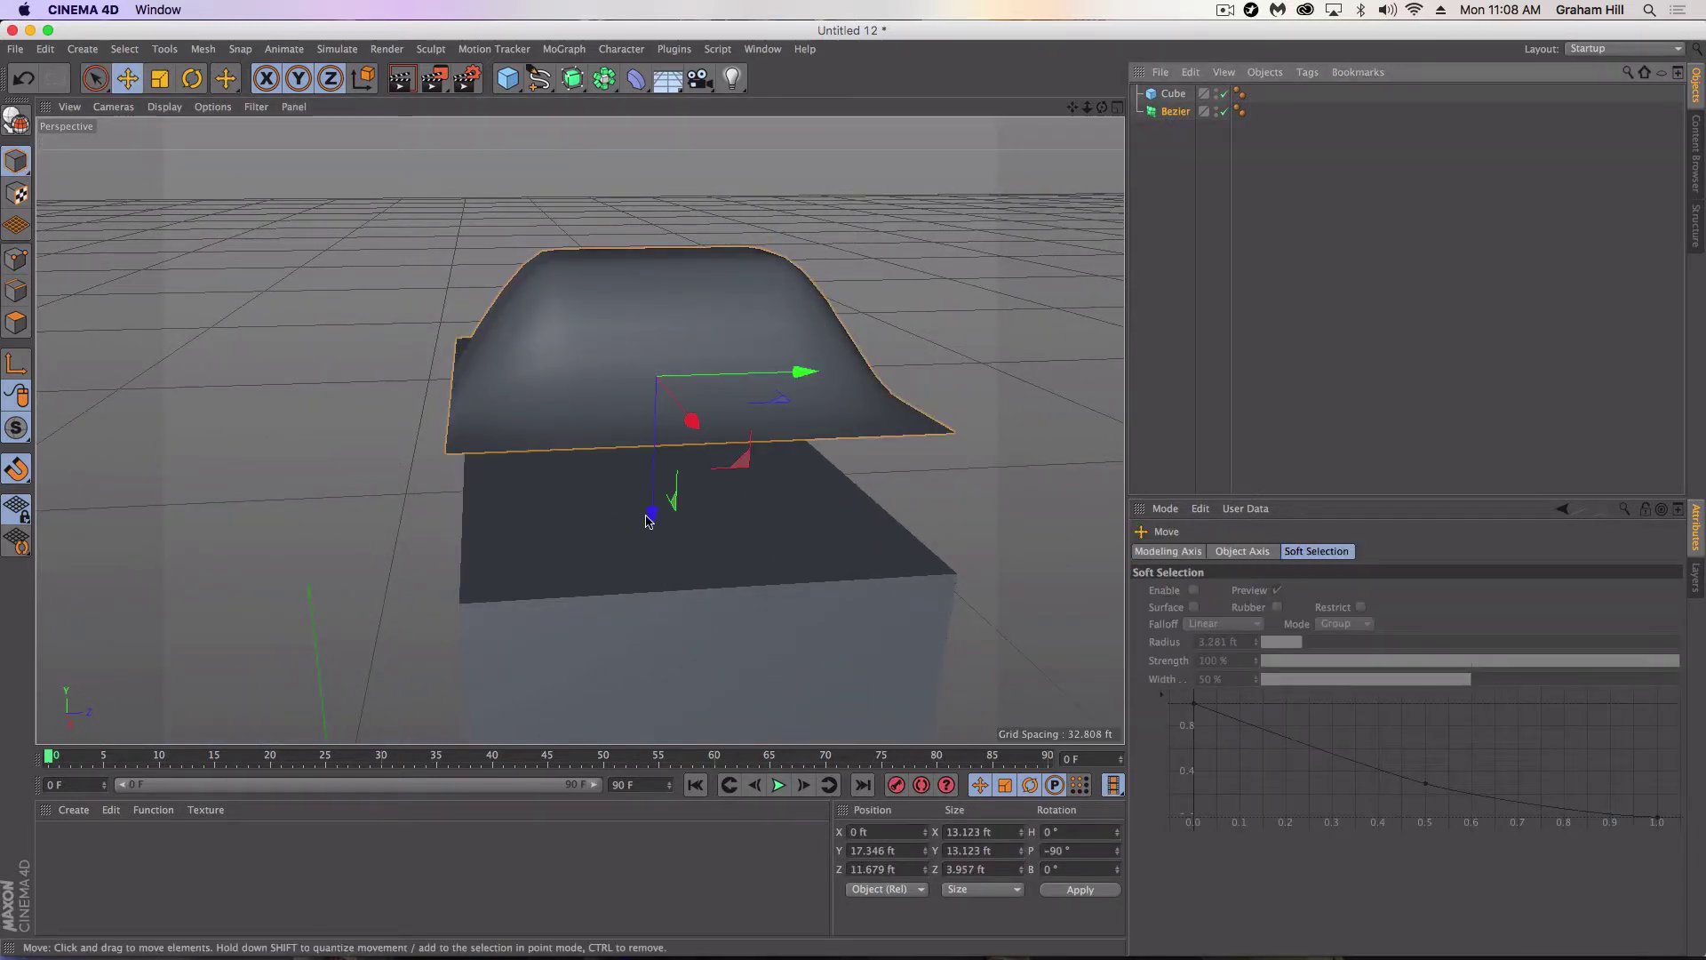
drag(651, 513, 544, 553)
drag(842, 560, 843, 560)
key(Delete)
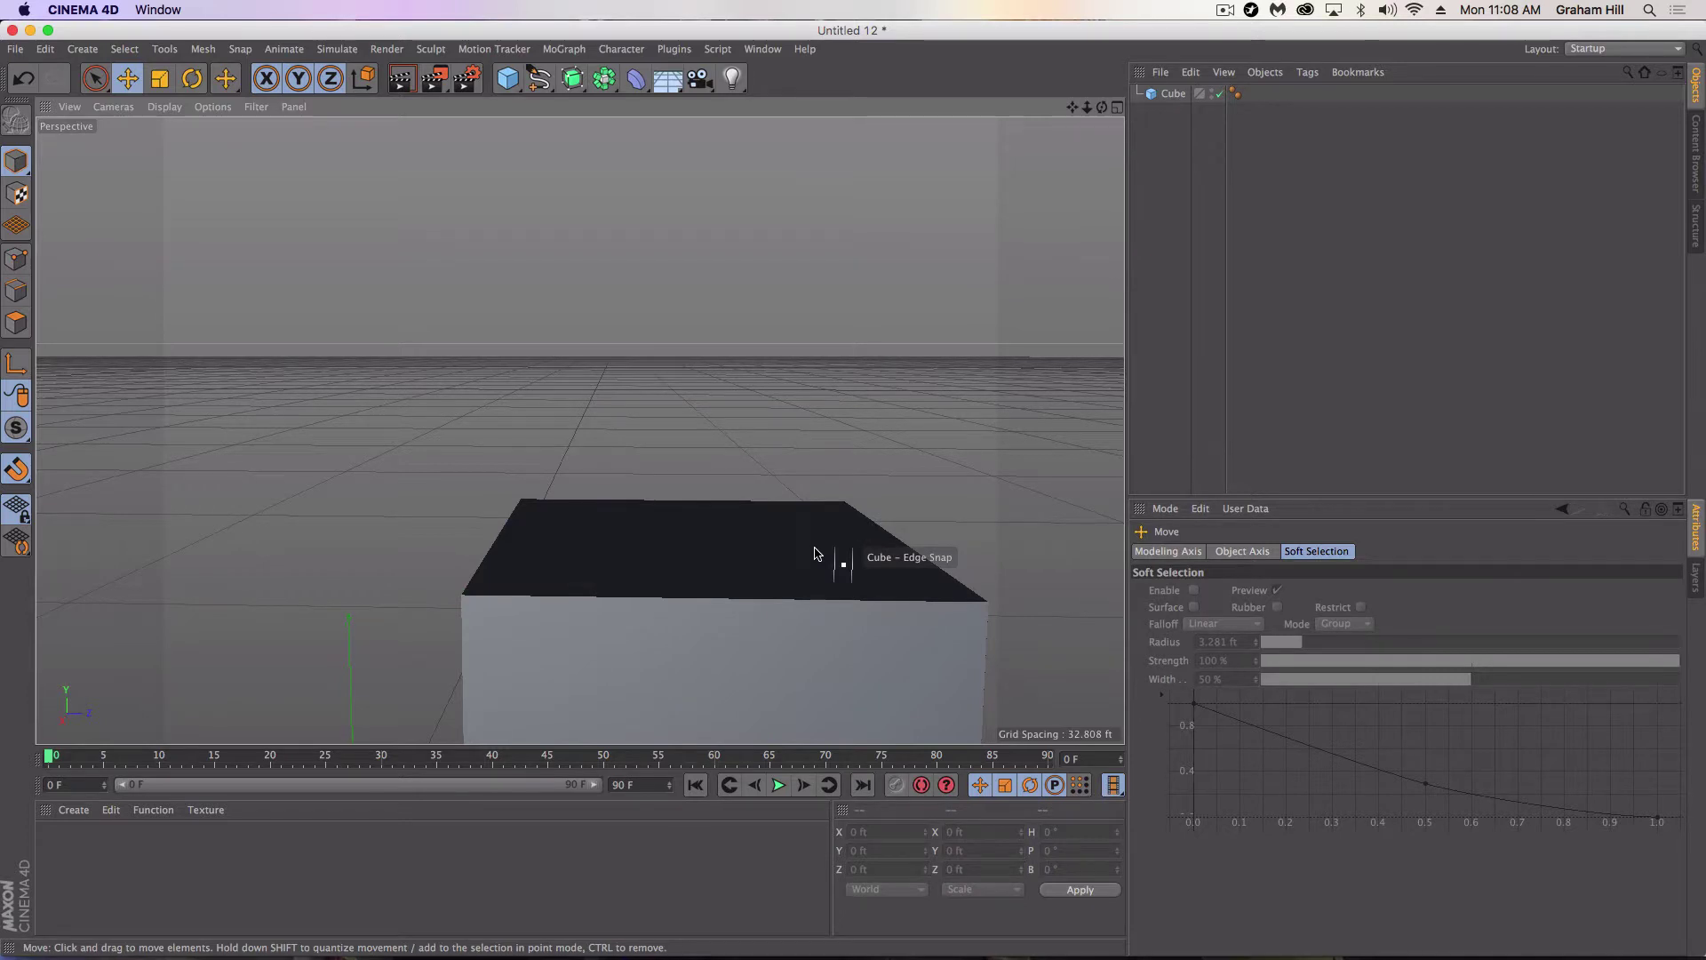
key(super+z)
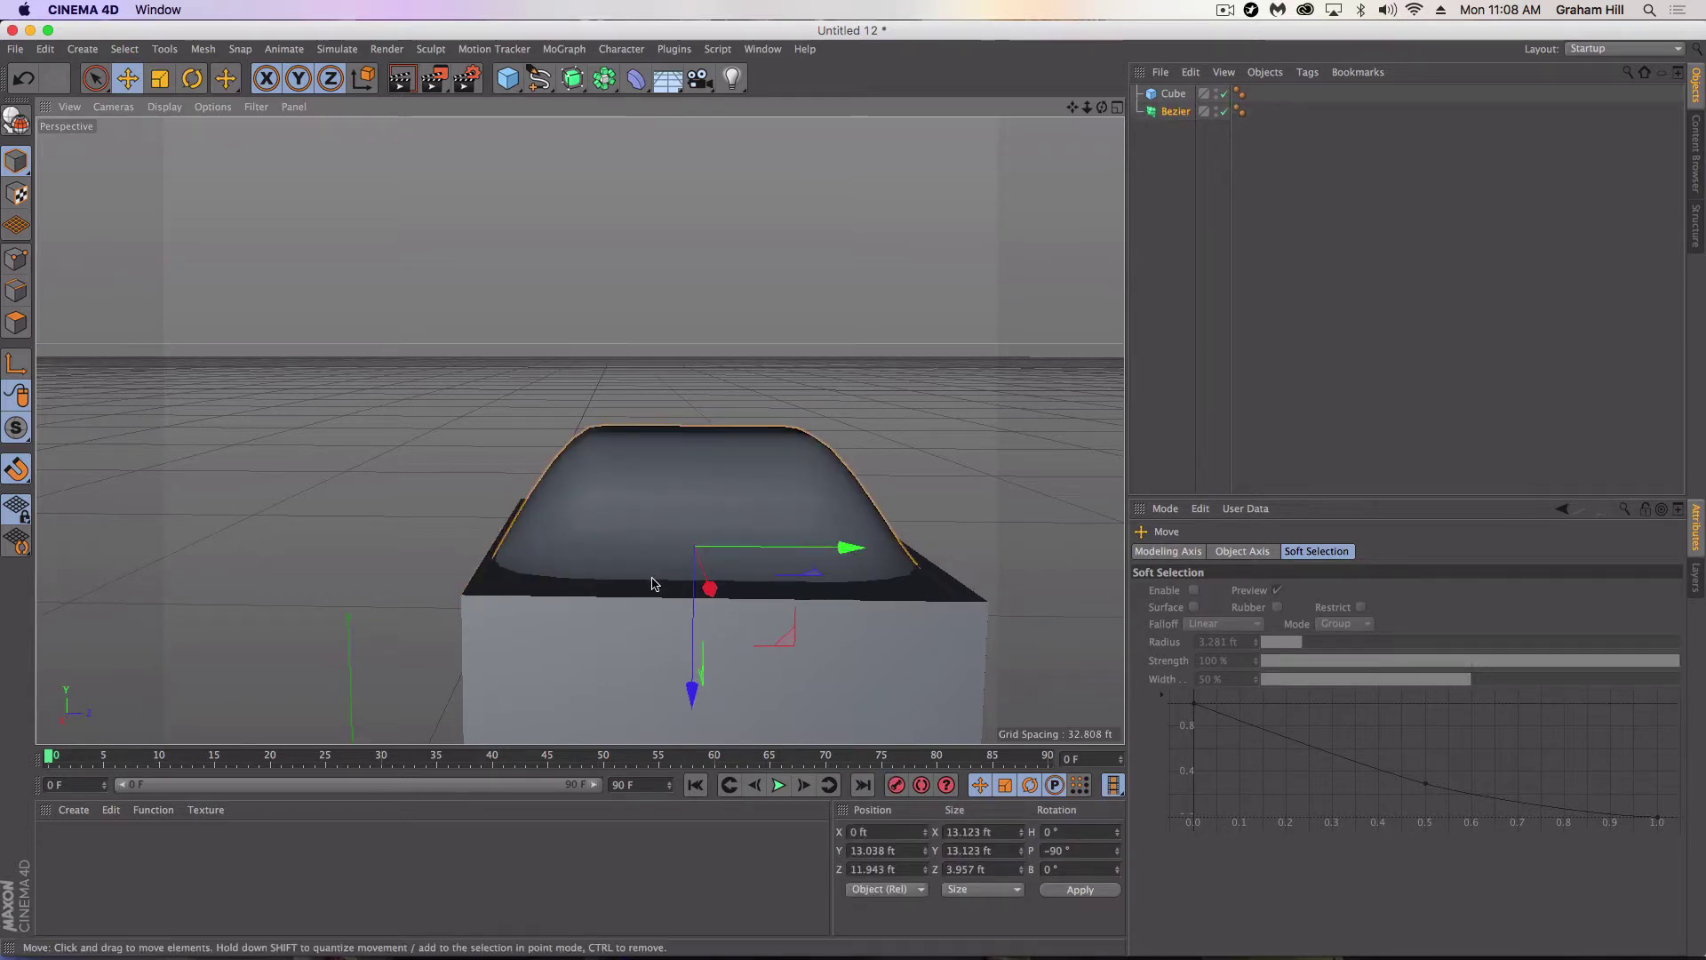
drag(695, 701, 699, 689)
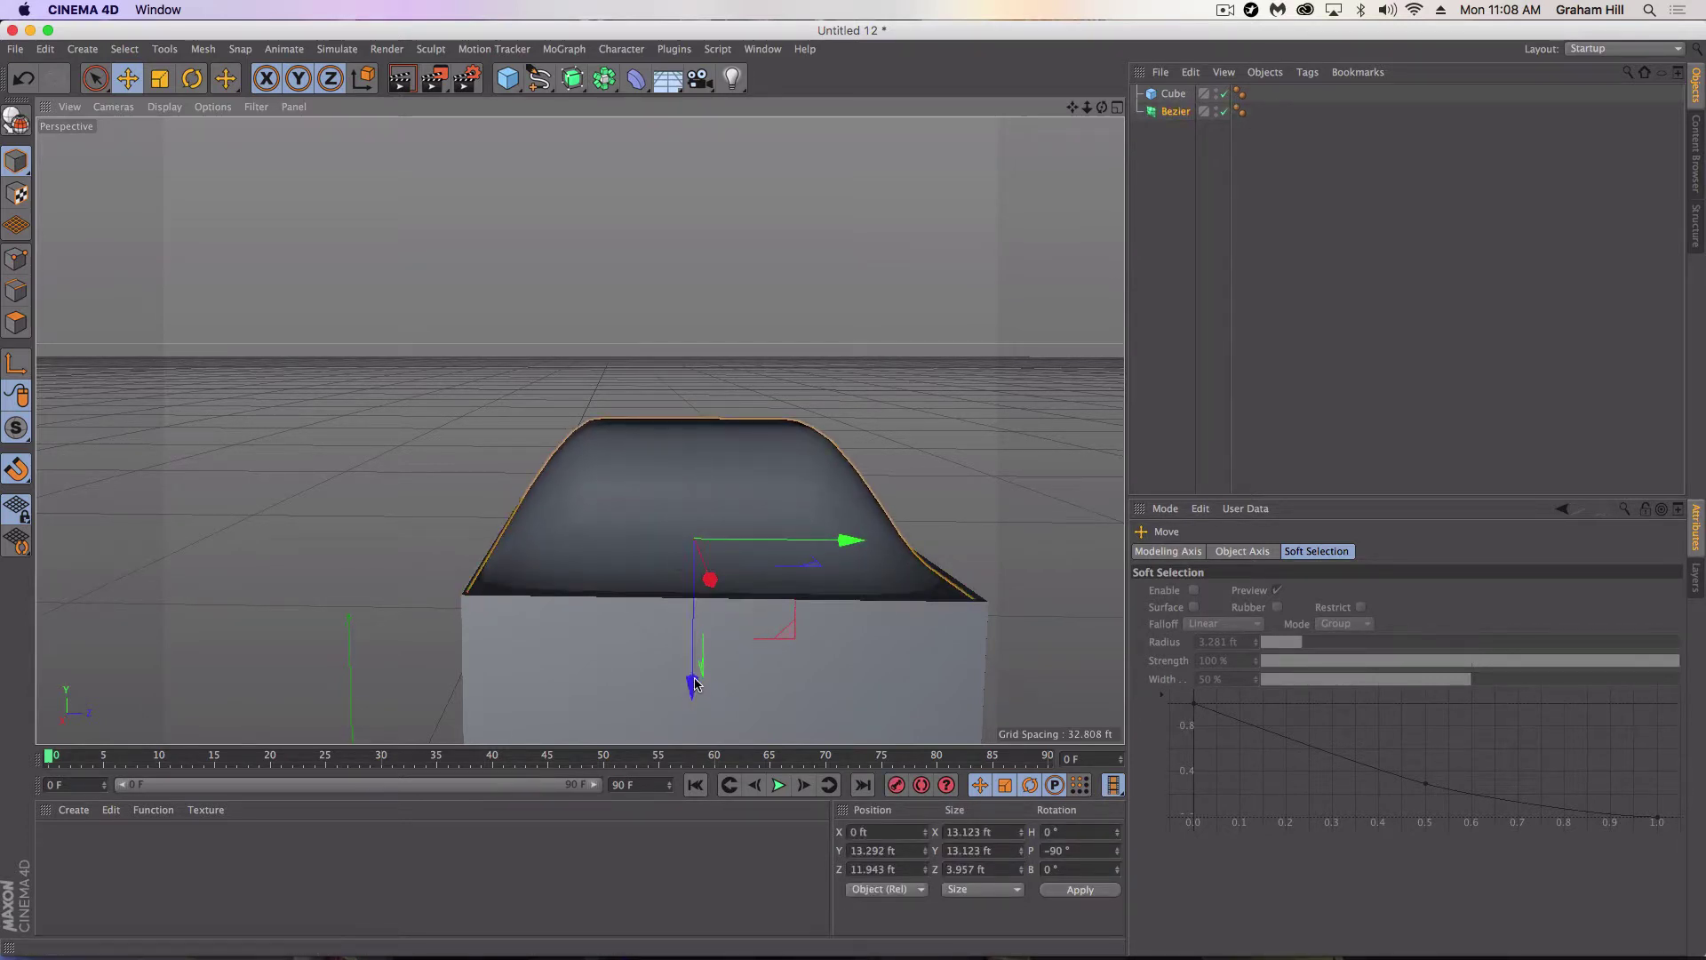
Add a second Bezier object and raise it above the dome to Y about 26.3 ft
mouse_move(640, 617)
alt+mouse_down()
mouse_move(849, 615)
mouse_move(628, 615)
alt+mouse_up()
alt+right_drag(659, 618, 770, 616)
alt+drag(769, 622, 585, 533)
scroll(585, 533, down, 4)
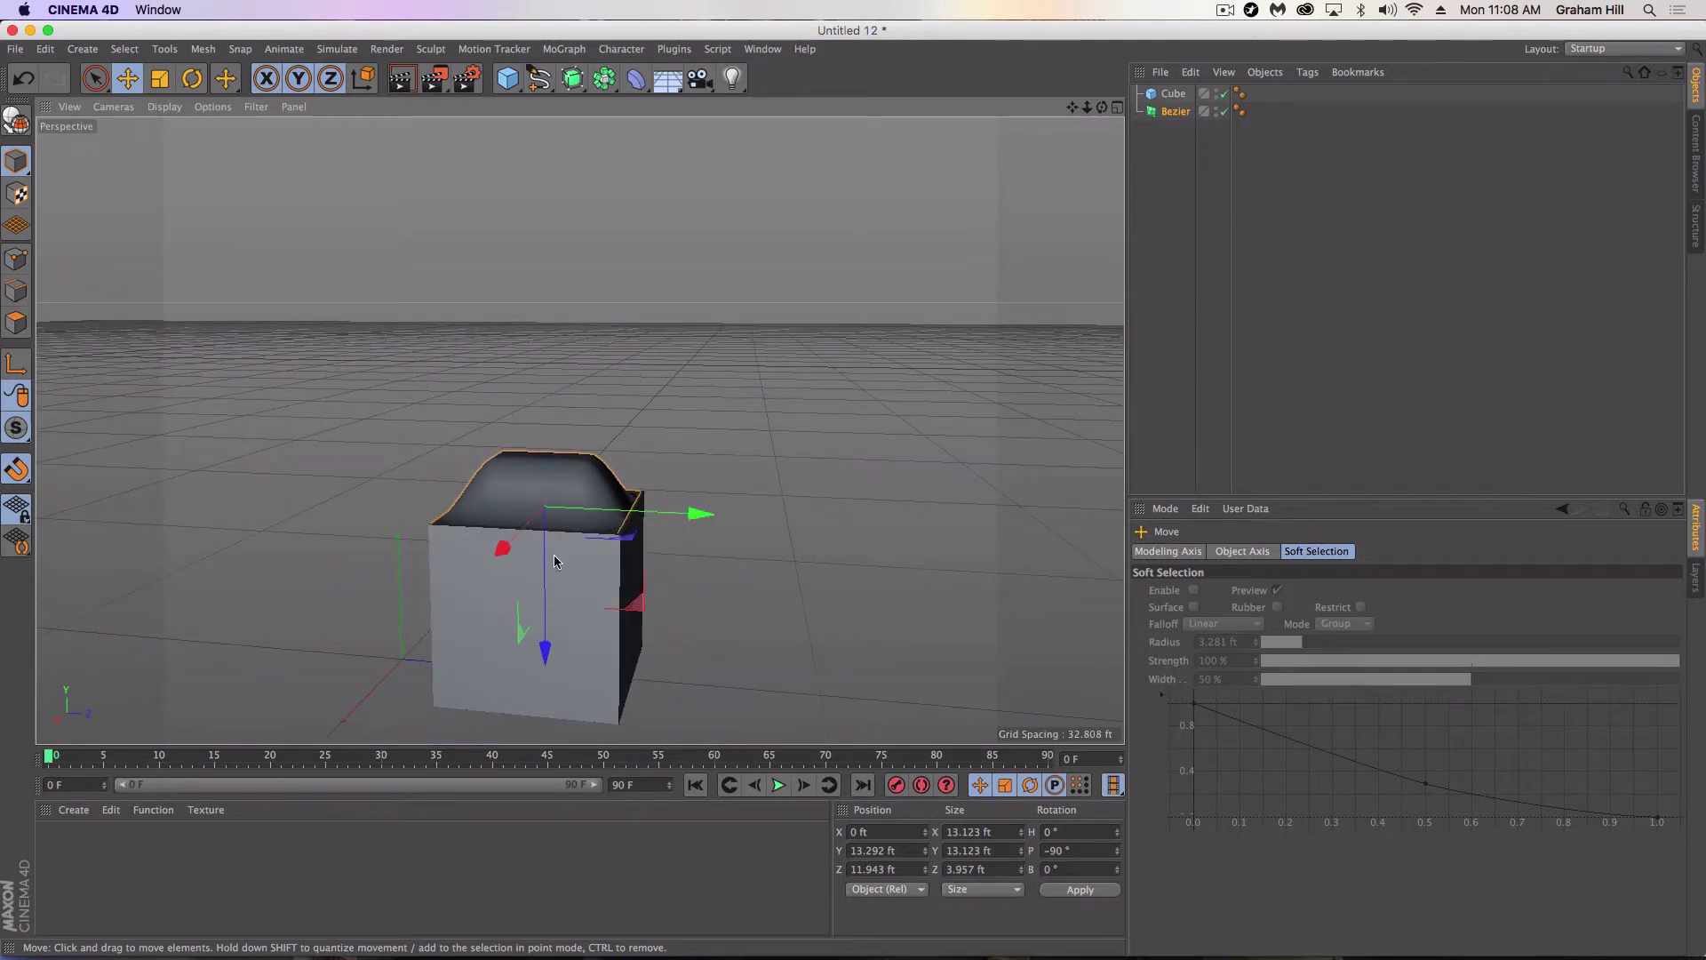
alt+middle_drag(554, 561, 696, 535)
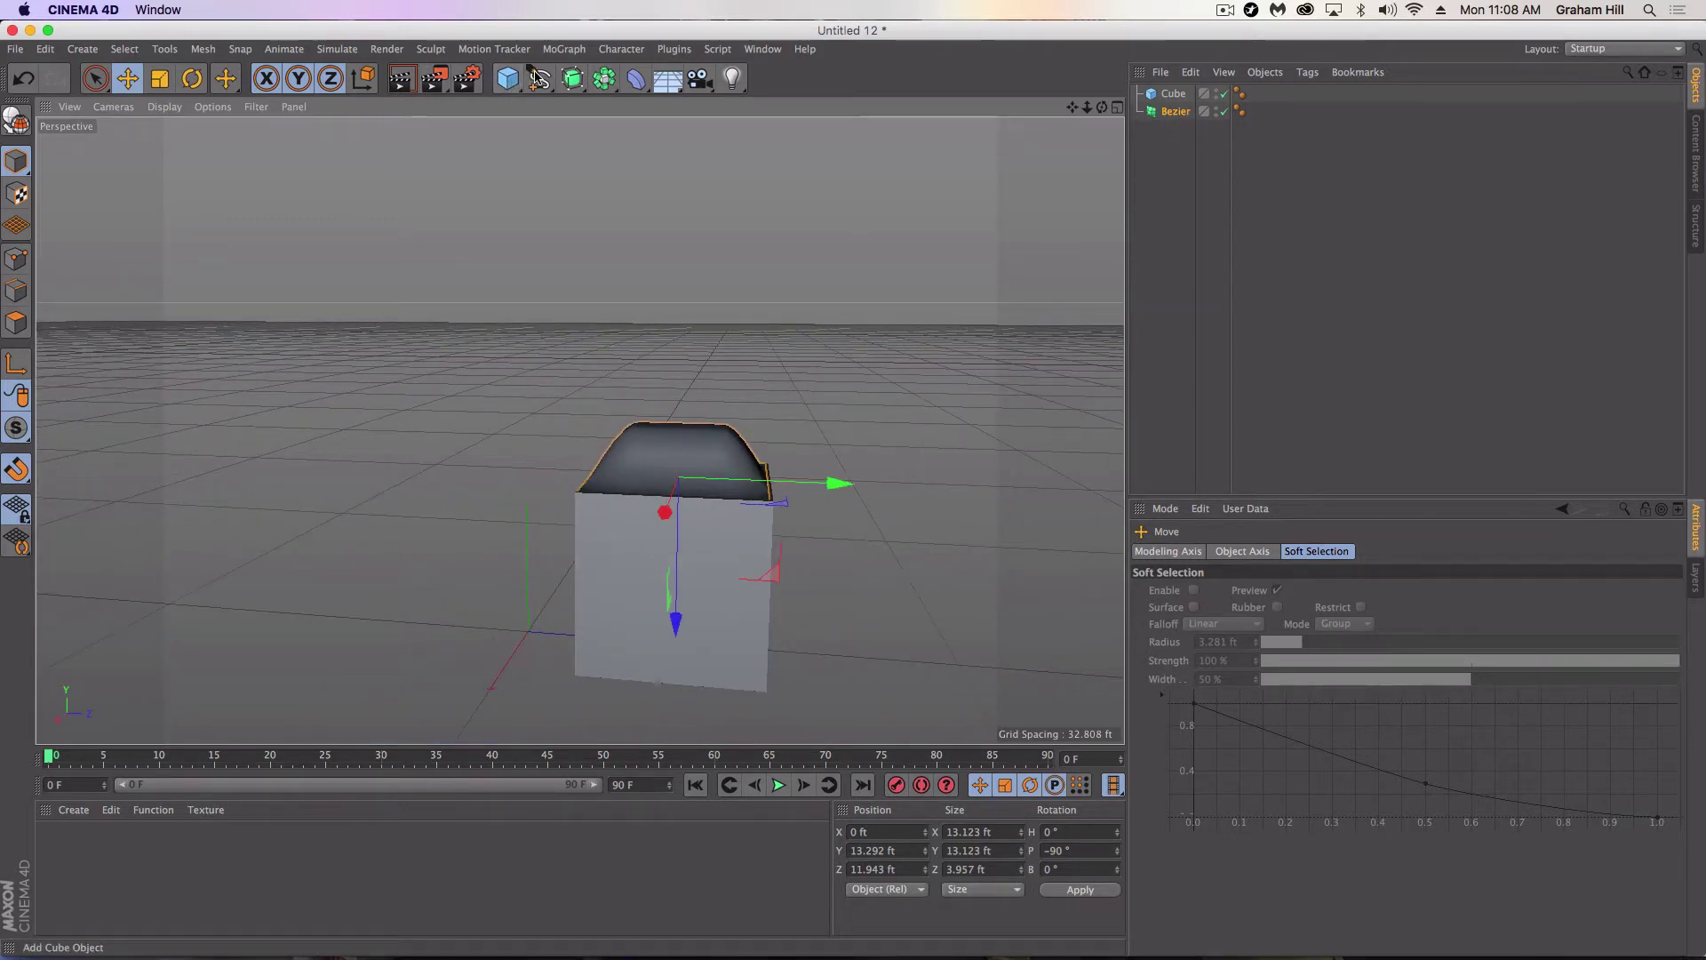
drag(578, 82, 783, 163)
alt+drag(602, 558, 787, 524)
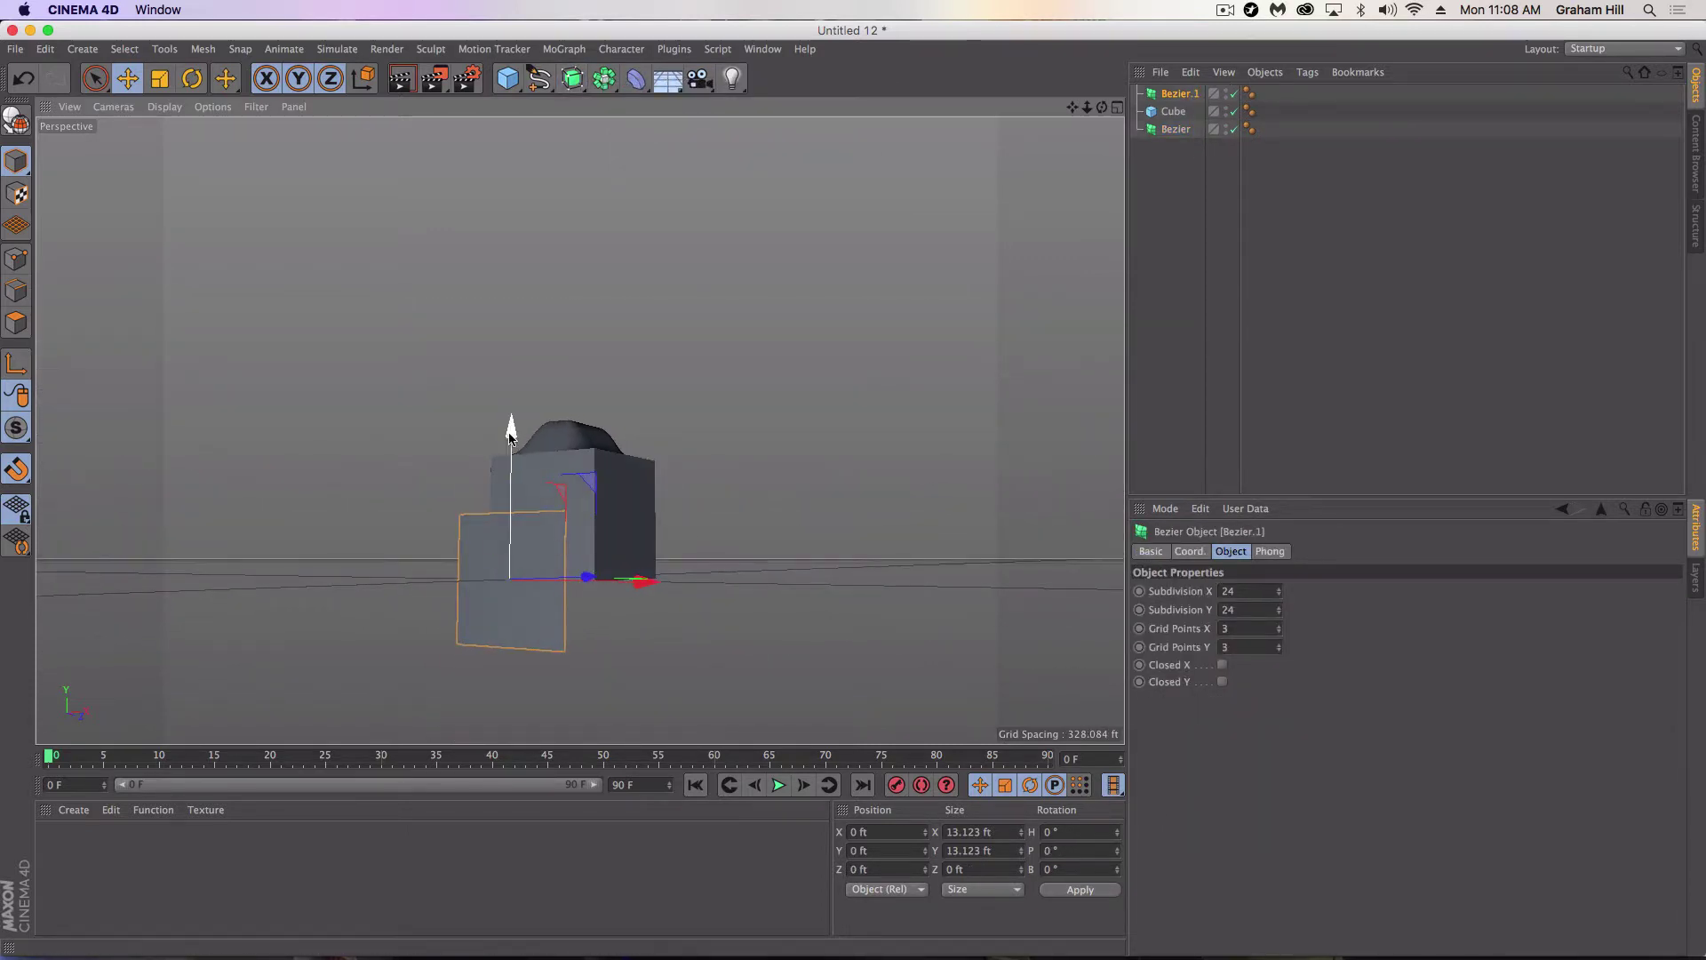
drag(514, 438, 515, 184)
Set the new Bezier surface's grid points to 5 in both X and Y
alt+middle_drag(485, 353, 620, 454)
alt+drag(656, 456, 700, 481)
alt+right_drag(632, 461, 732, 463)
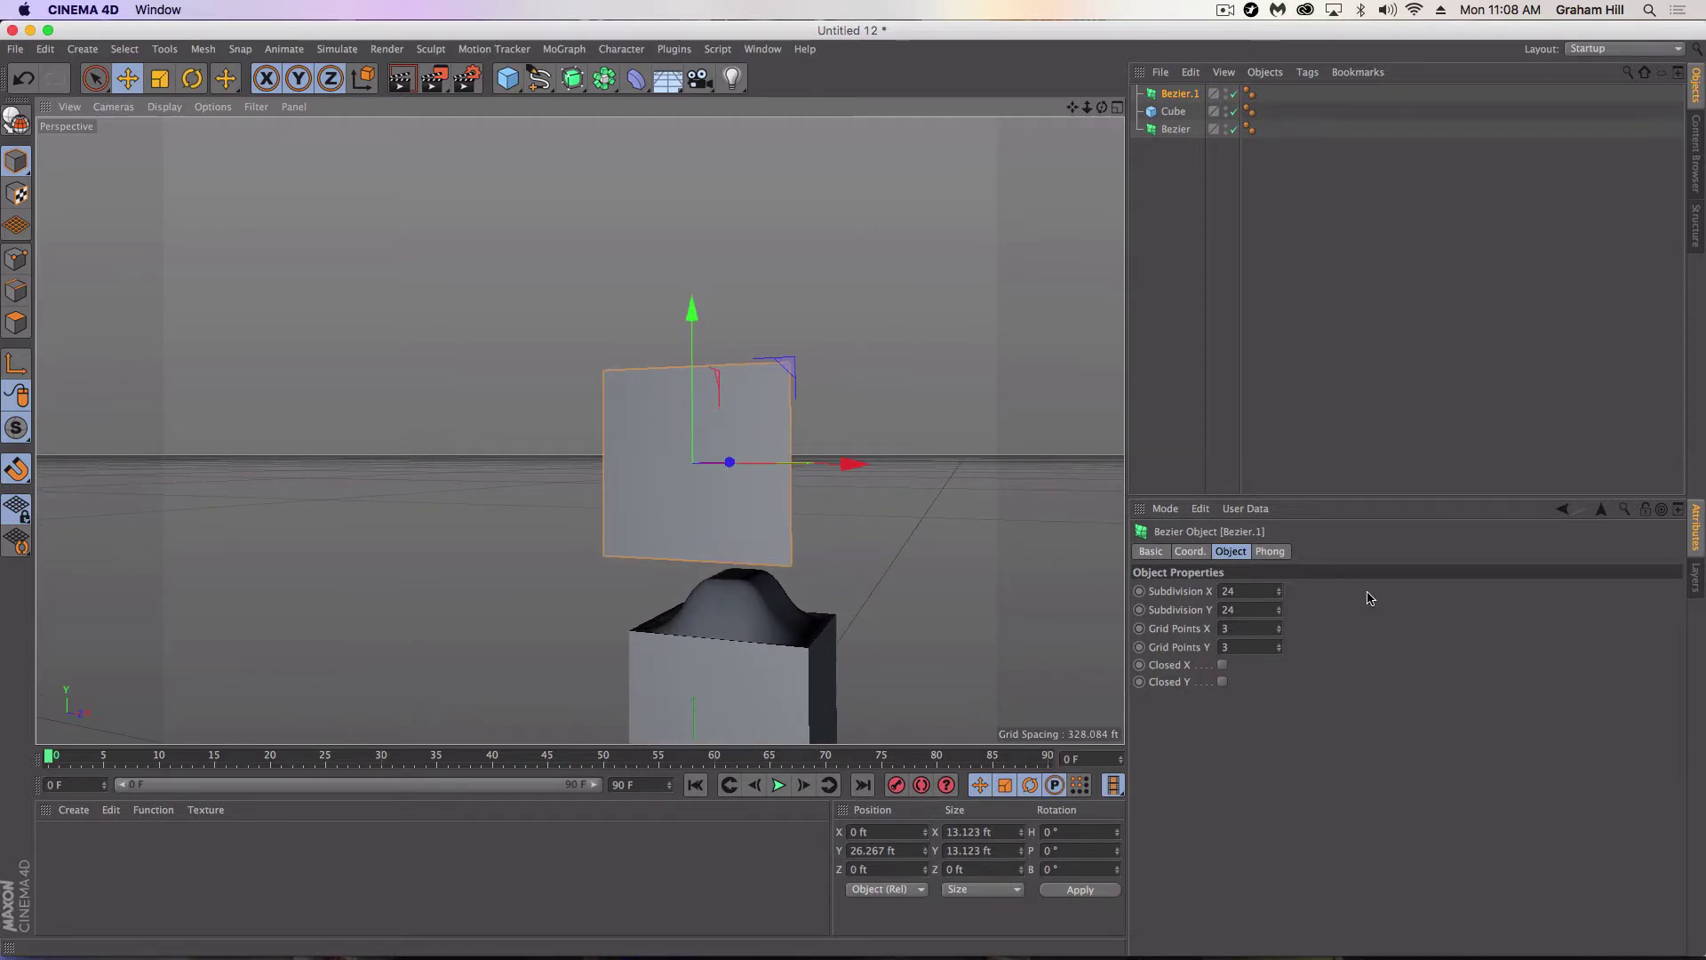
click(1280, 624)
click(1280, 625)
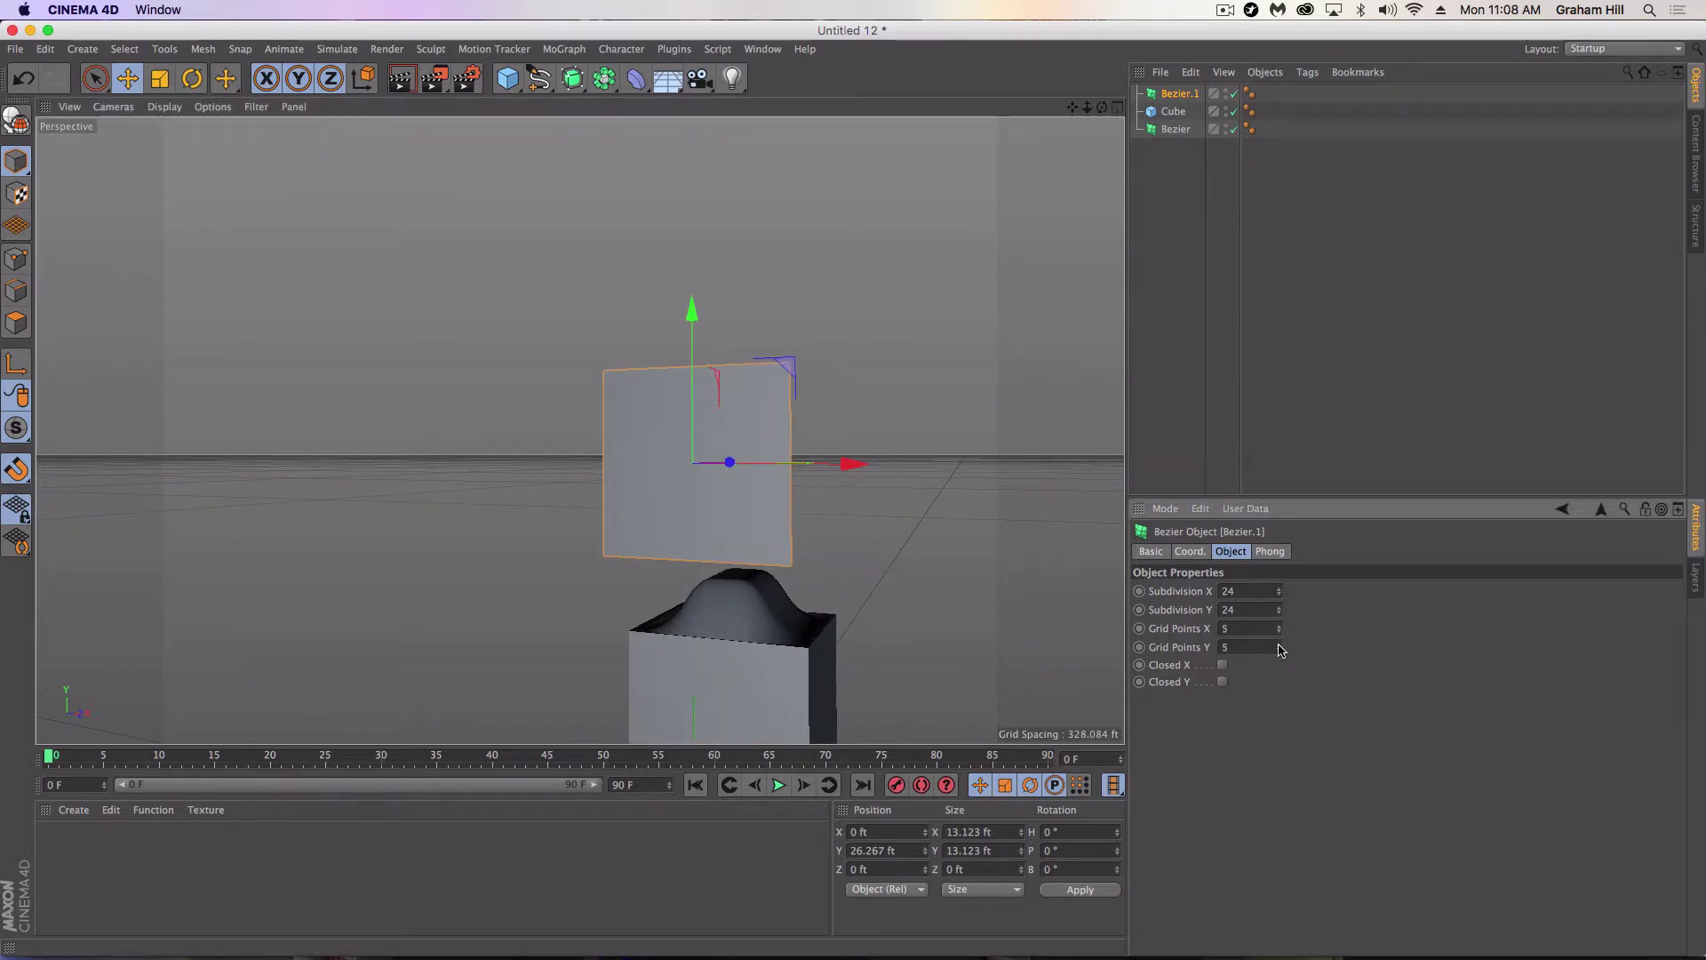
Switch to point editing and pull the new Bezier surface's centre control point forward along Z
click(16, 258)
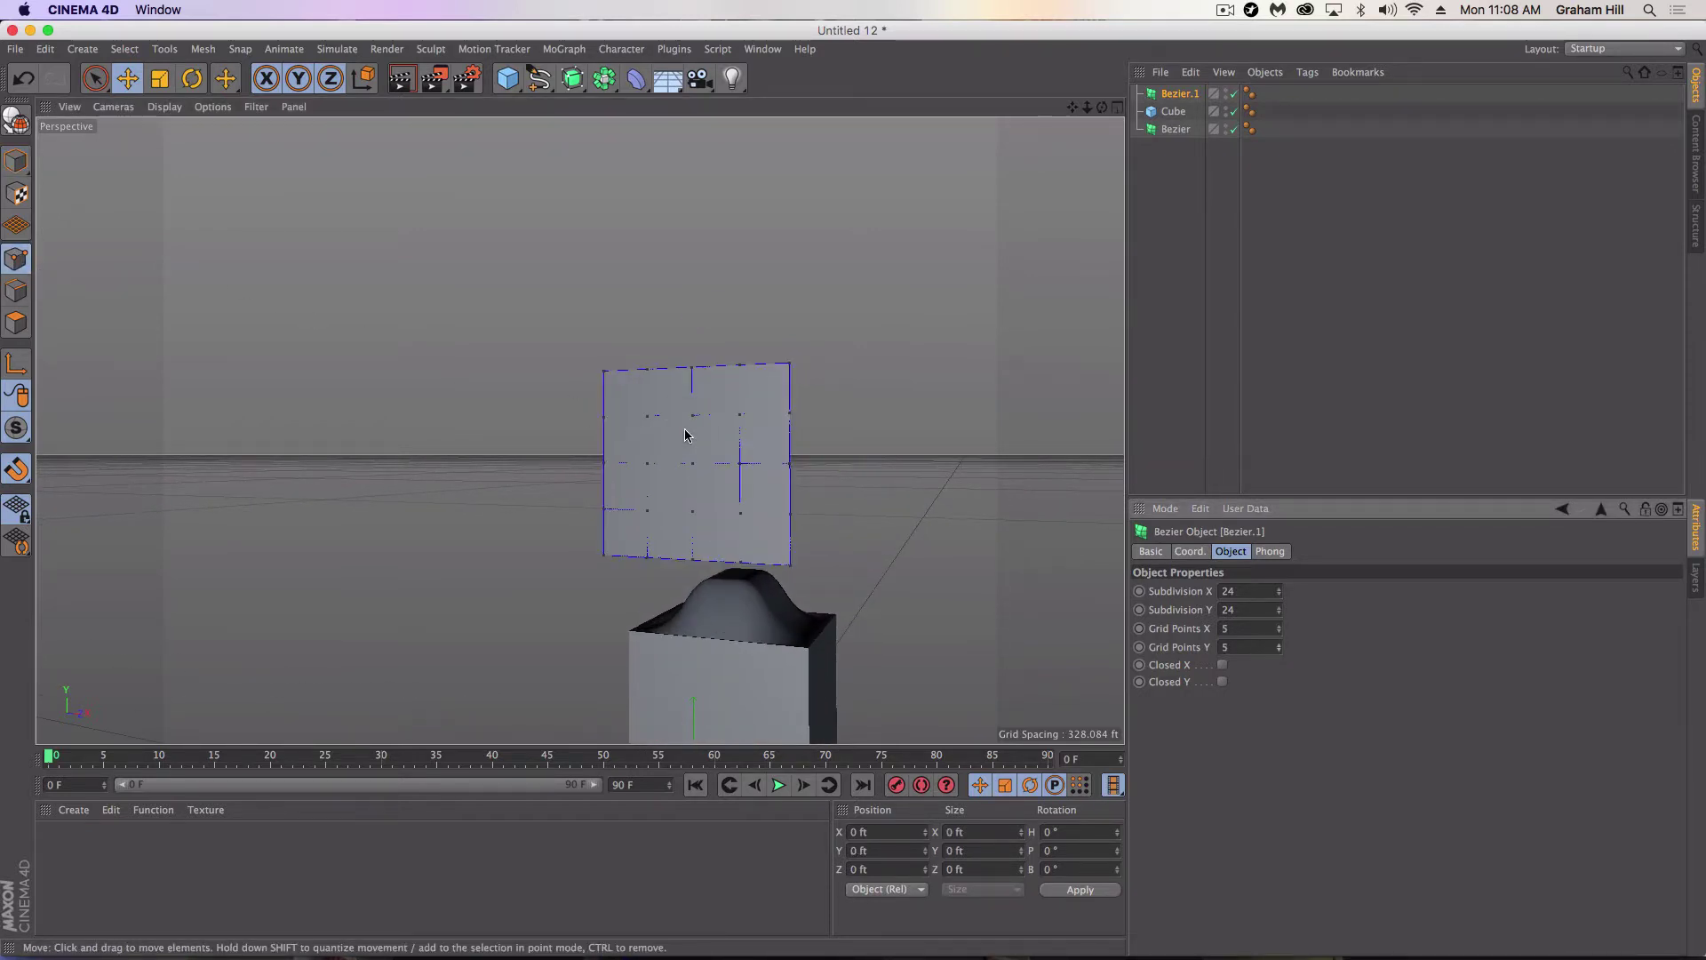
click(693, 463)
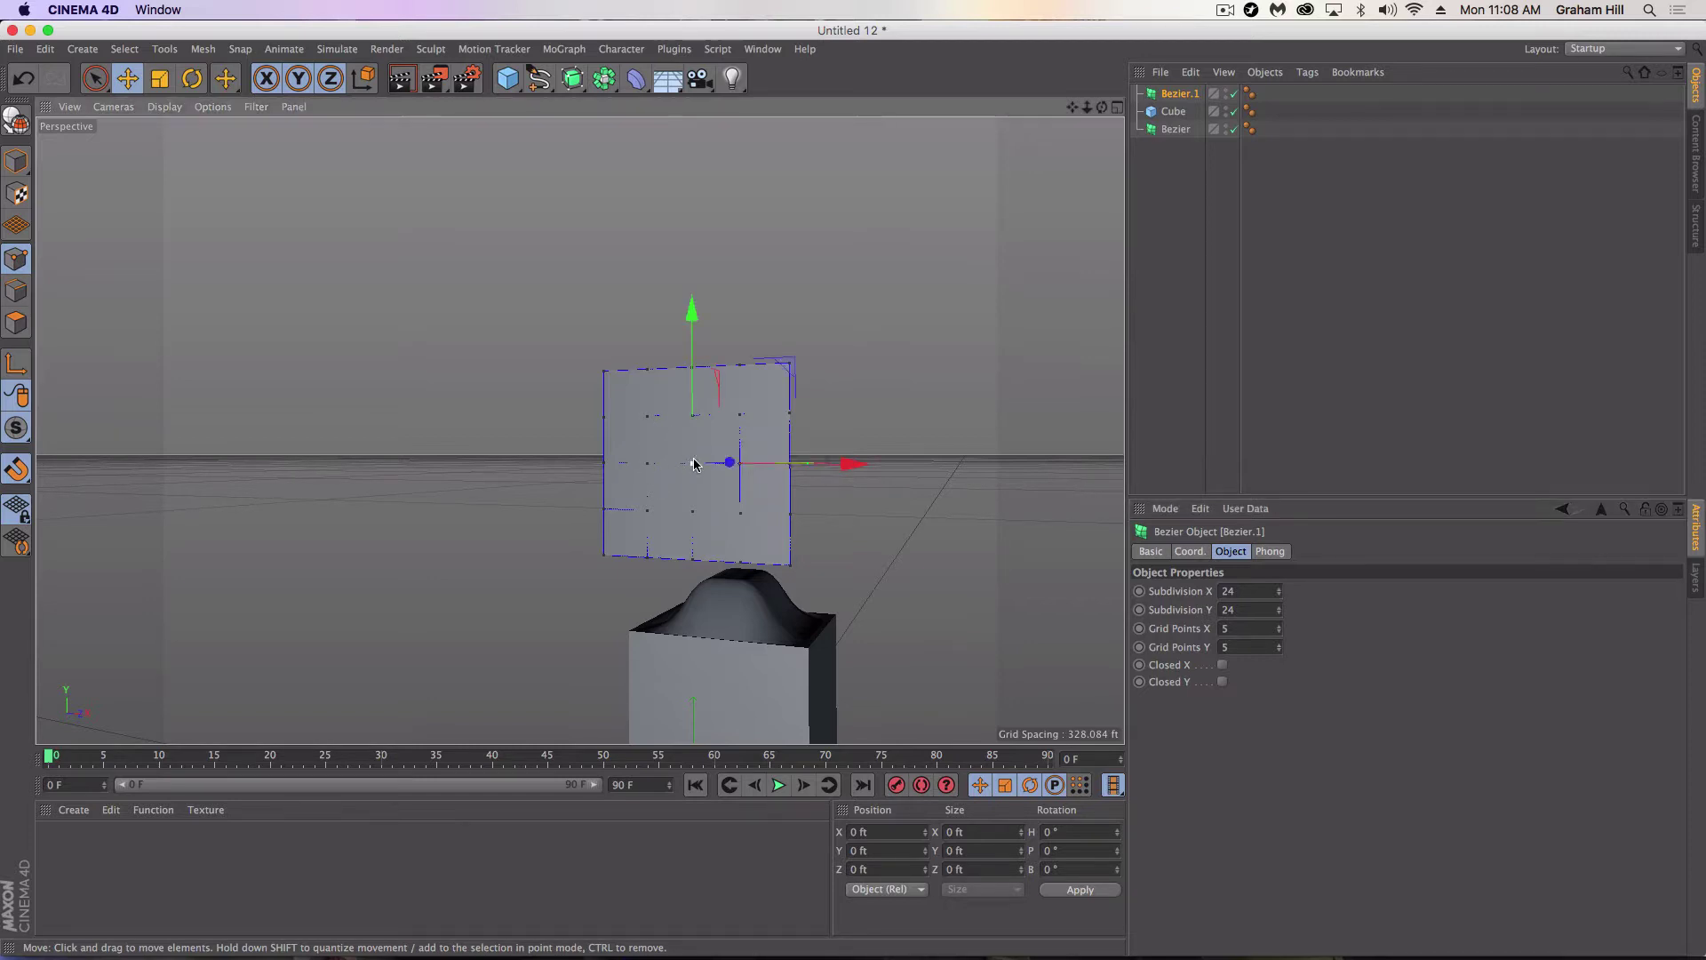
alt+drag(694, 463, 717, 492)
click(637, 509)
scroll(726, 516, up, 5)
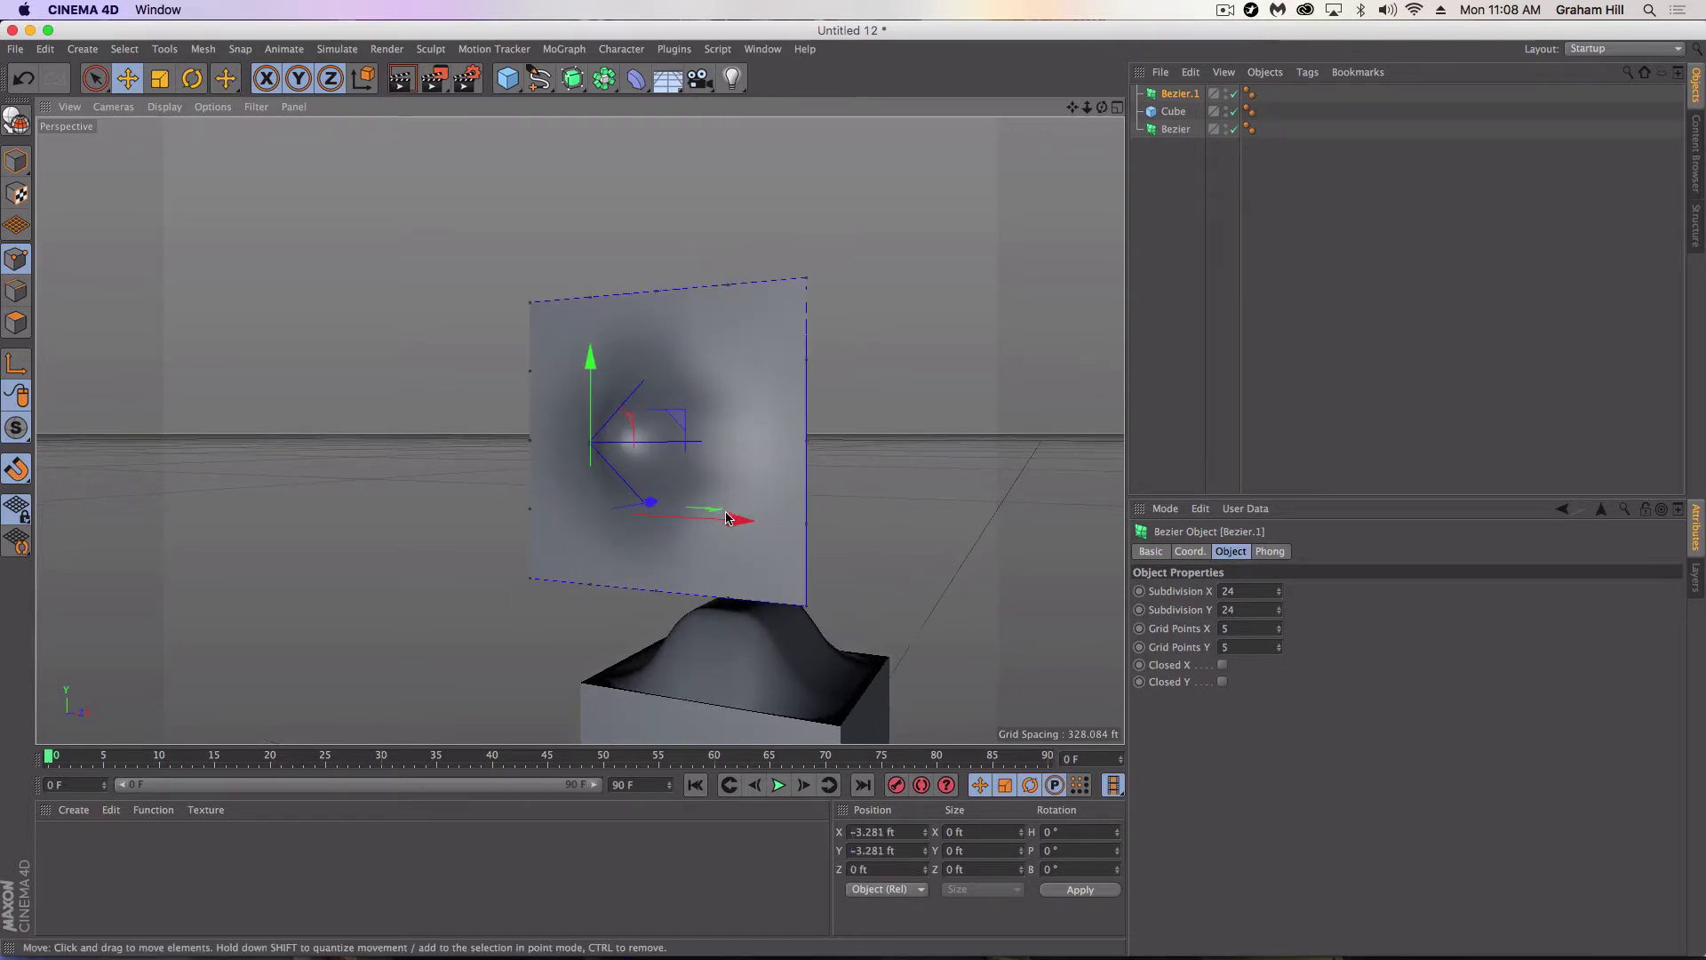
shift+click(859, 534)
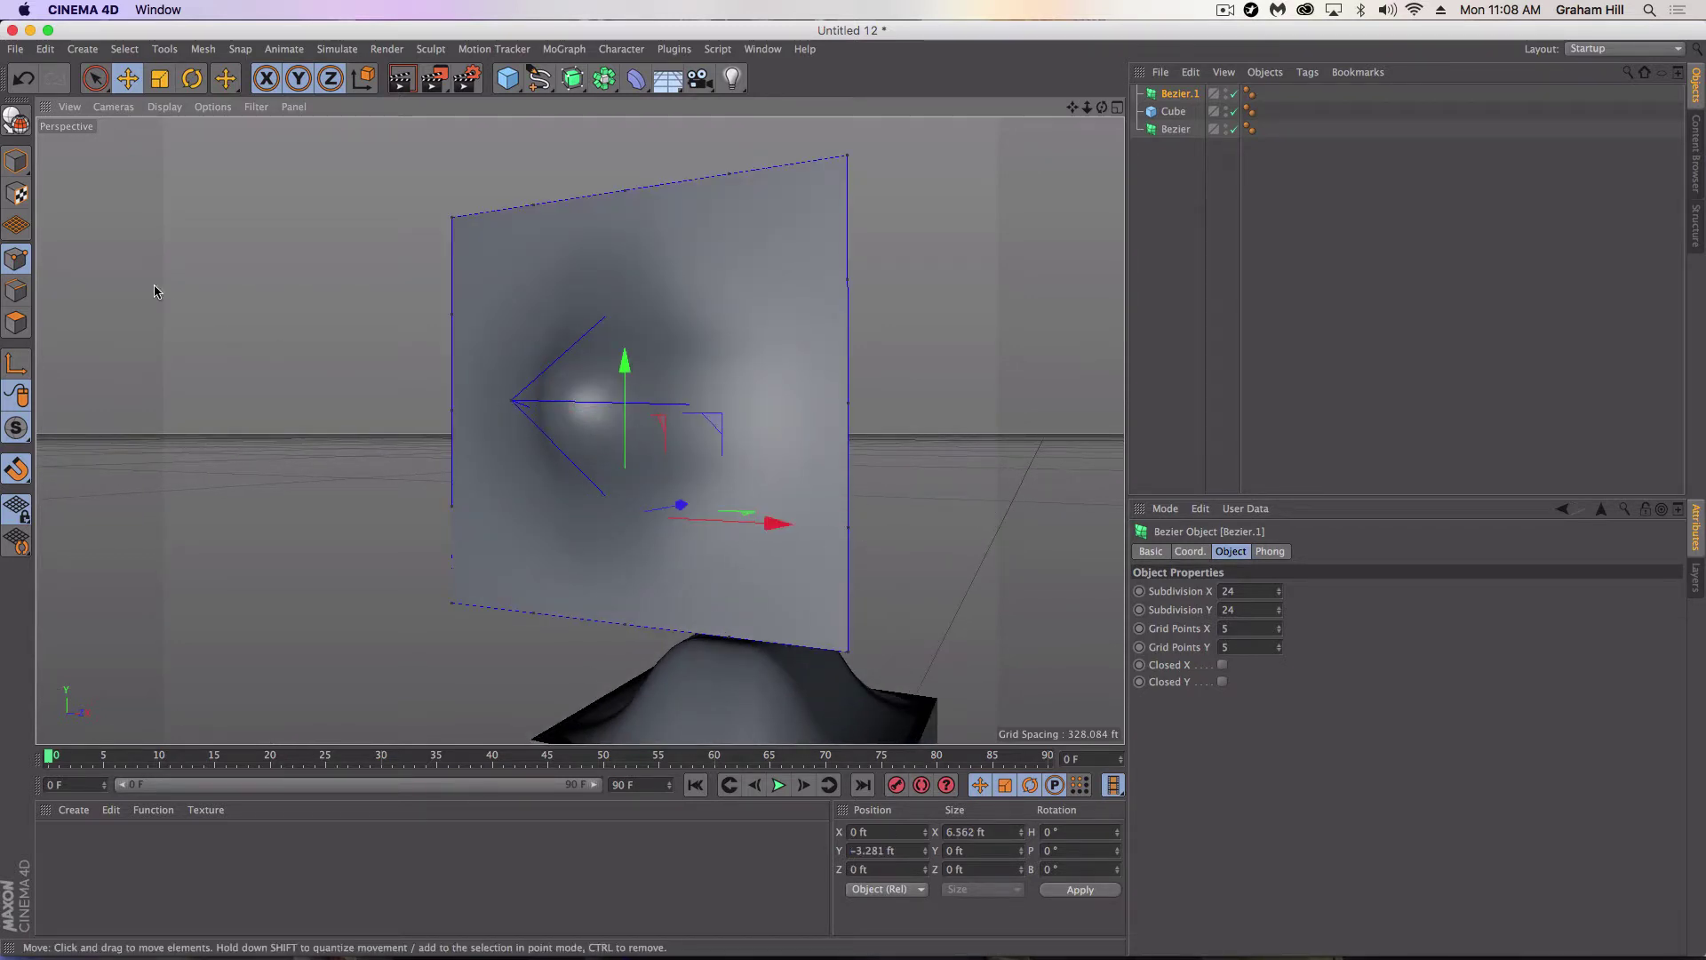
click(662, 436)
alt+drag(694, 445, 503, 518)
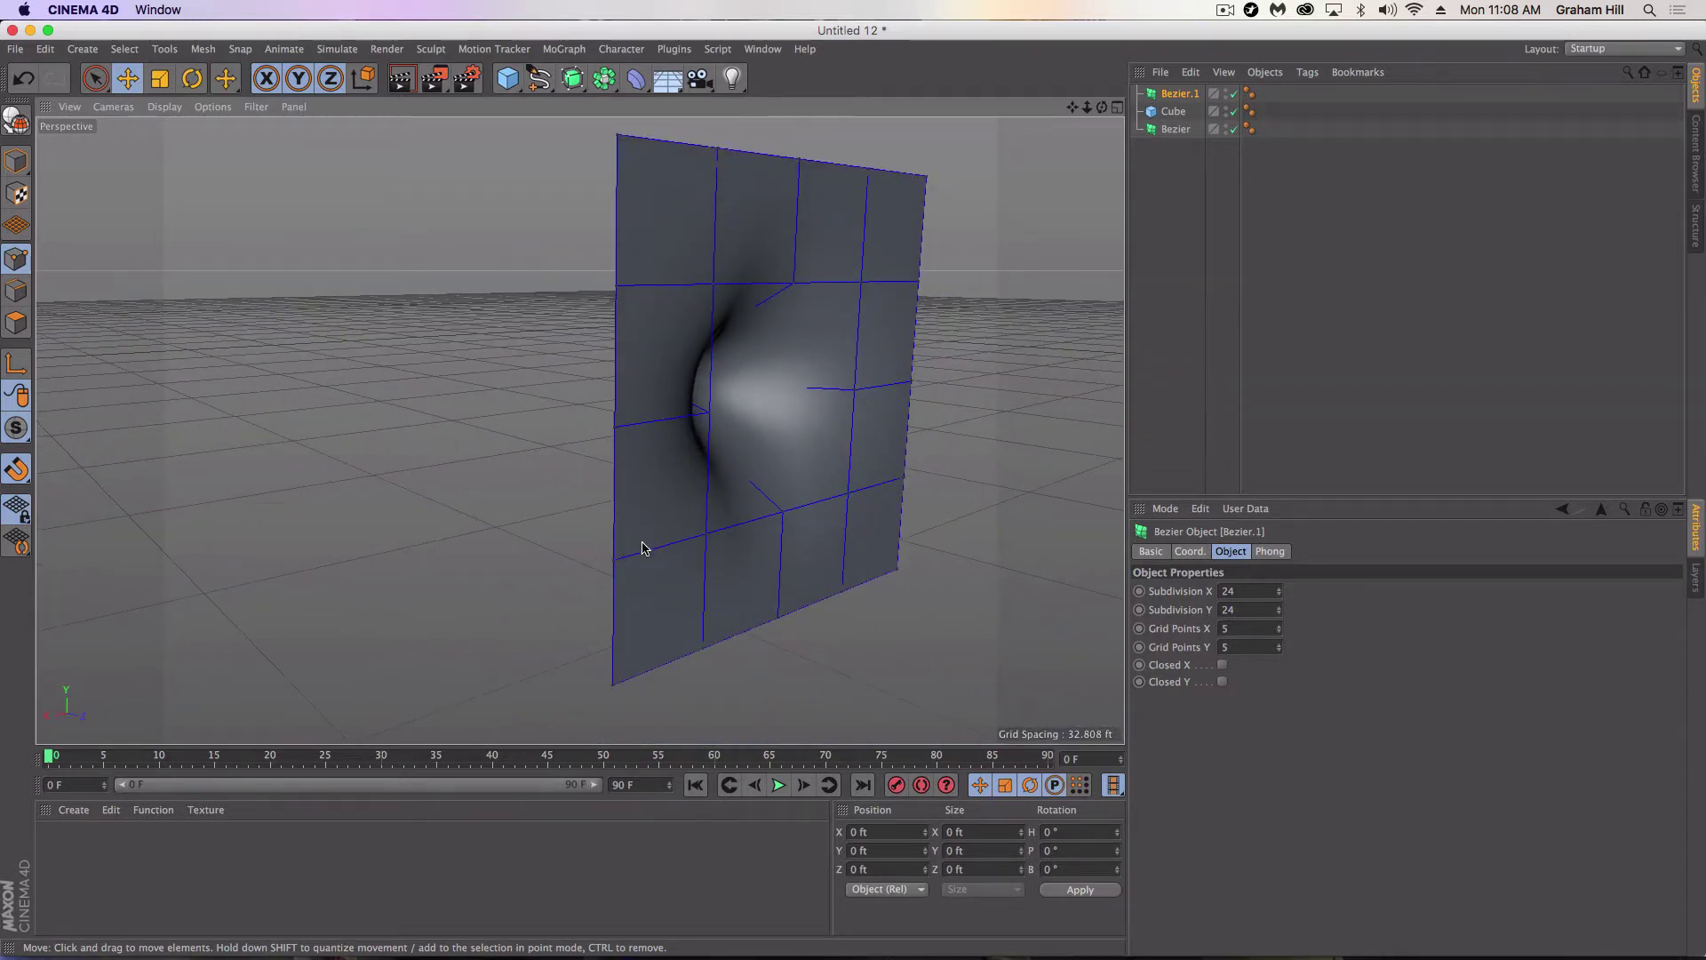
Select the new surface's two lower inner control points beside the centre column and push them along Z to about 2.2 ft
click(706, 535)
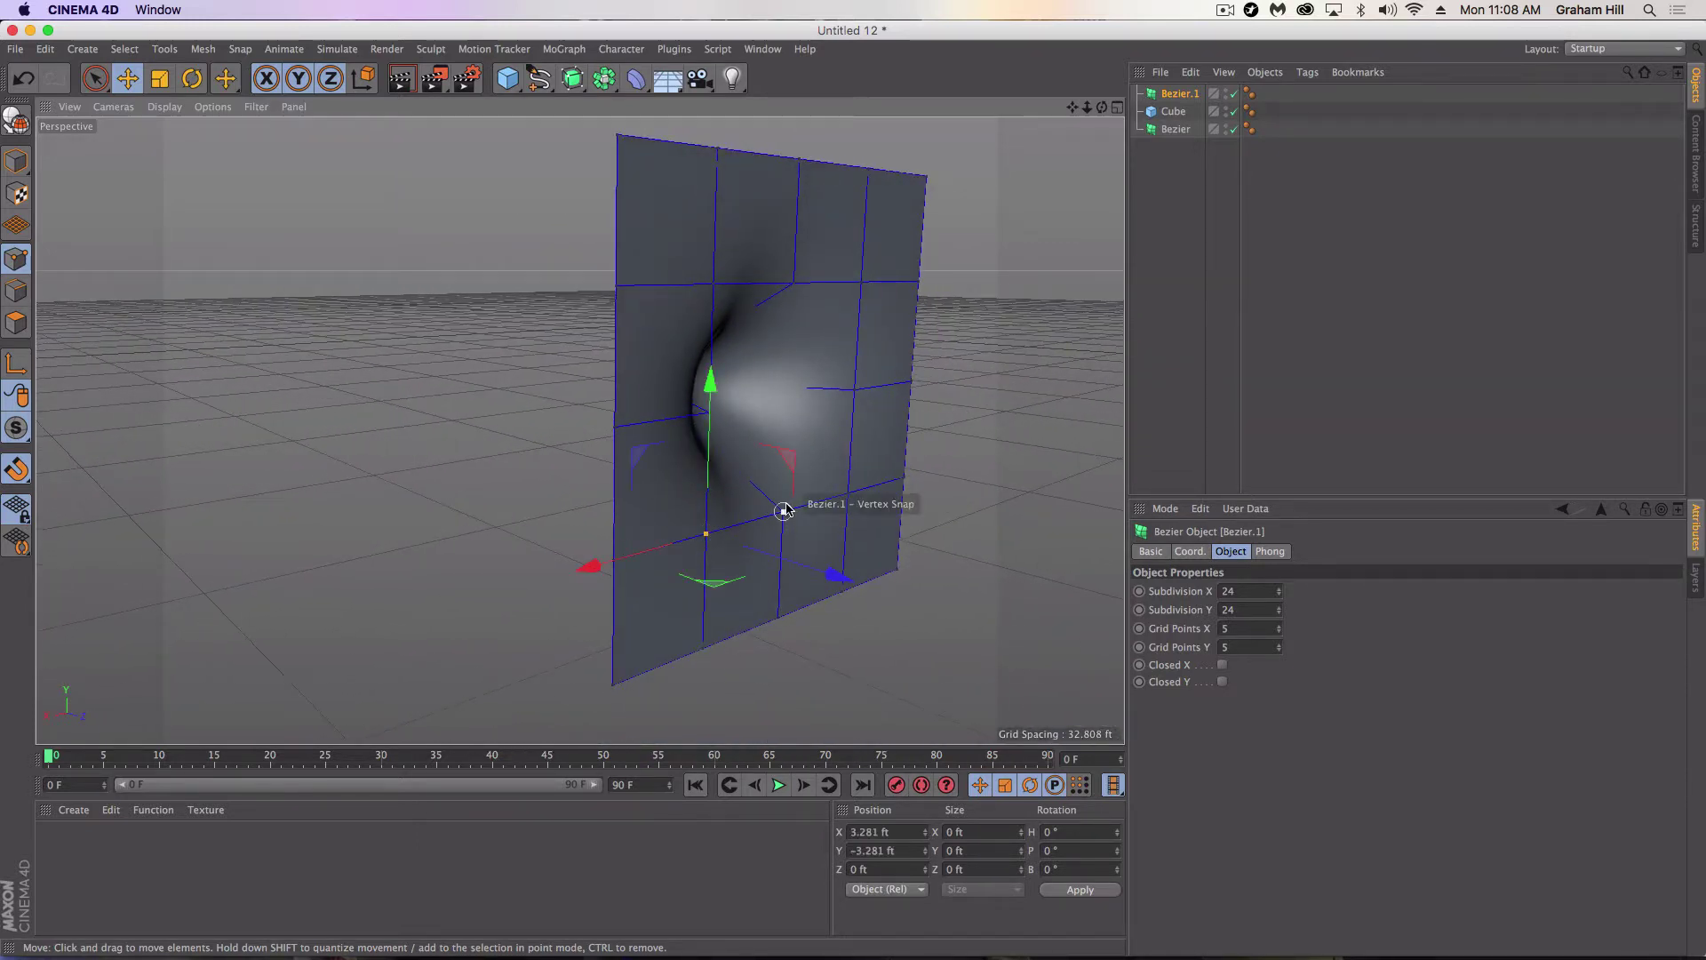
shift+click(849, 493)
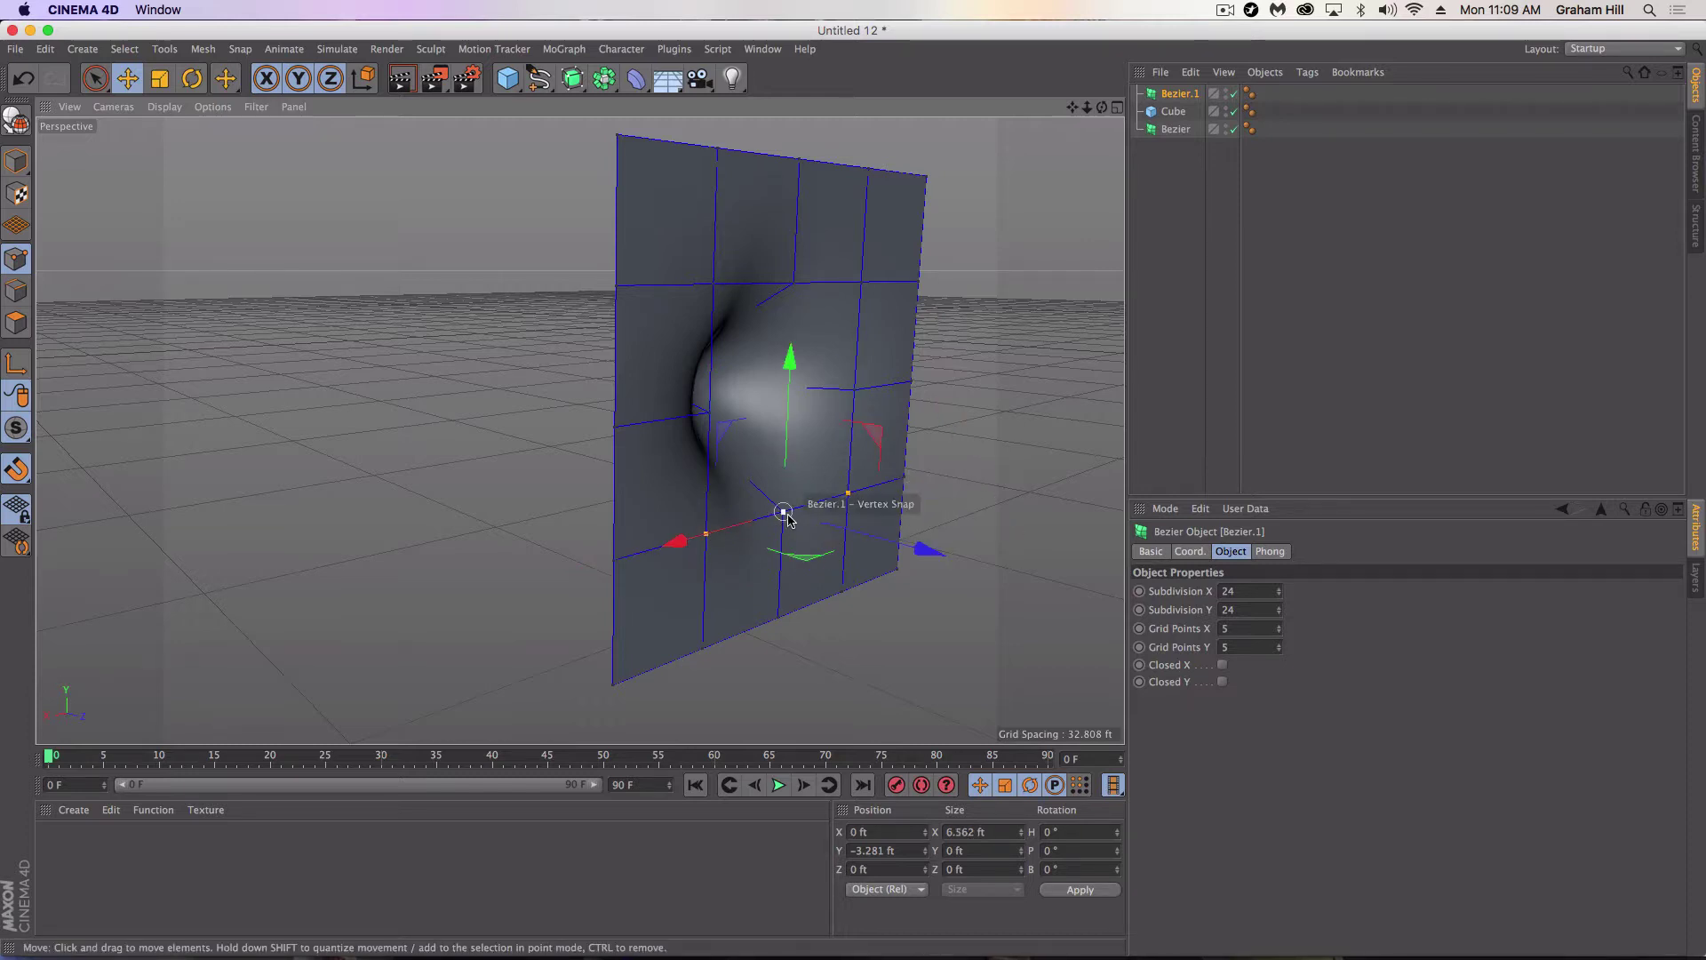
drag(925, 551, 953, 560)
alt+drag(815, 534, 816, 534)
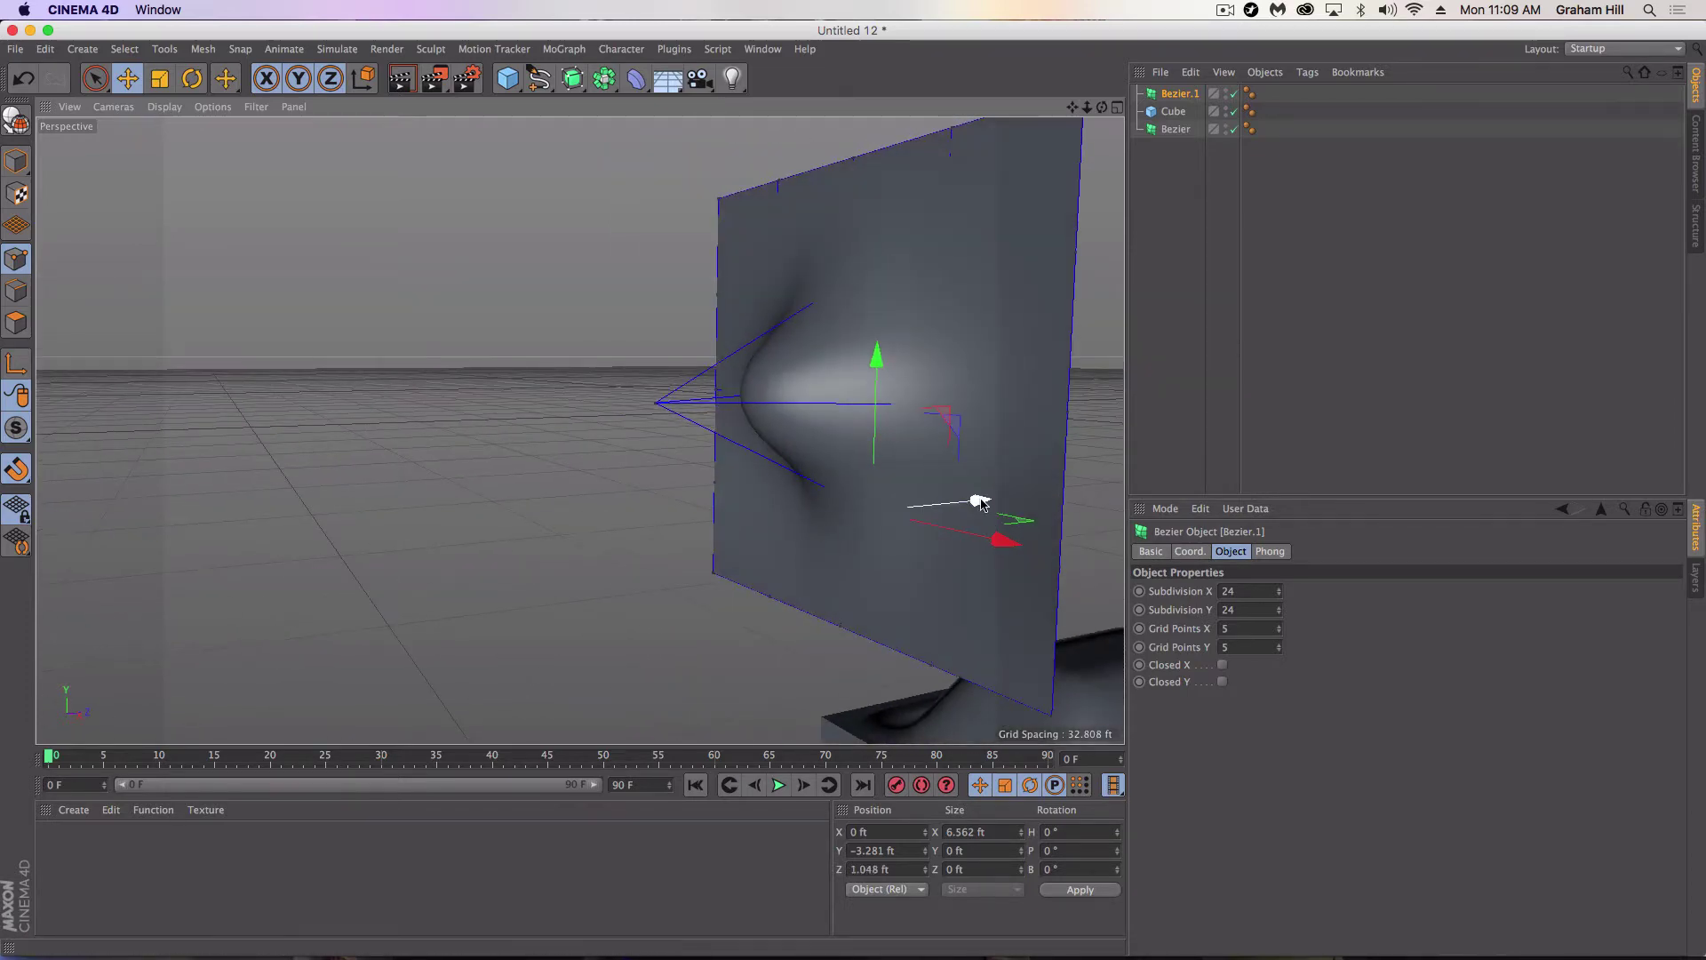
drag(980, 503, 1010, 499)
Select the new surface's two upper inner control points beside the centre column and pull them forward along Z
alt+drag(850, 495, 876, 441)
alt+middle_drag(877, 441, 869, 451)
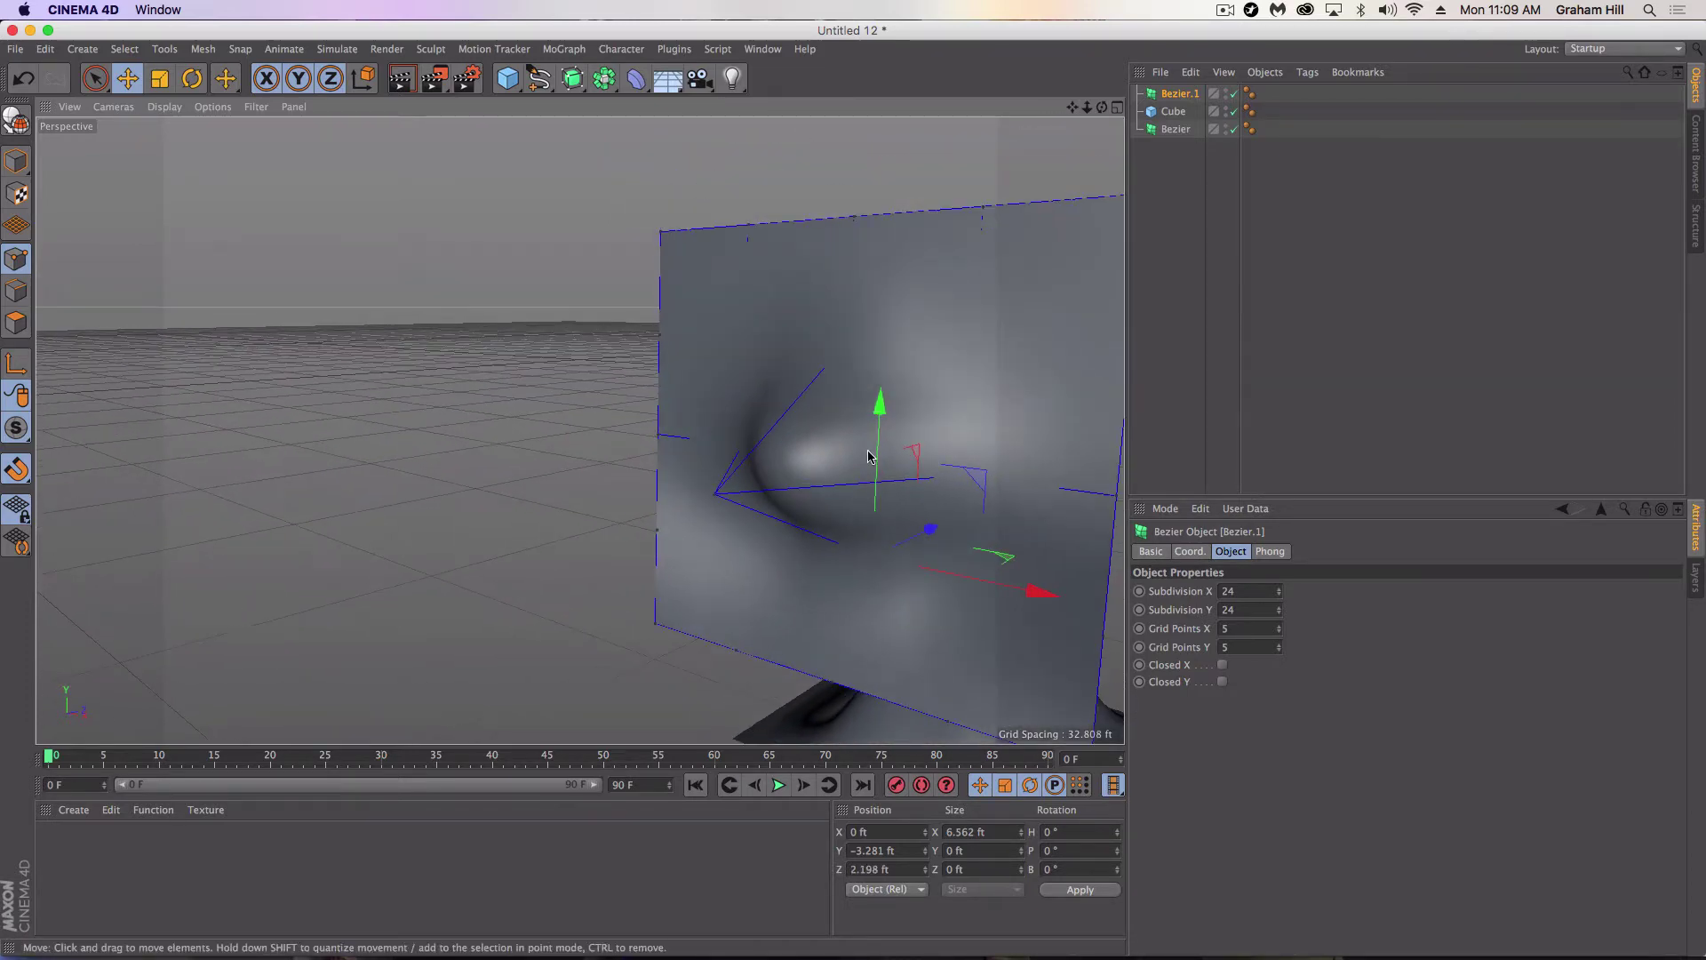
alt+drag(868, 450, 822, 326)
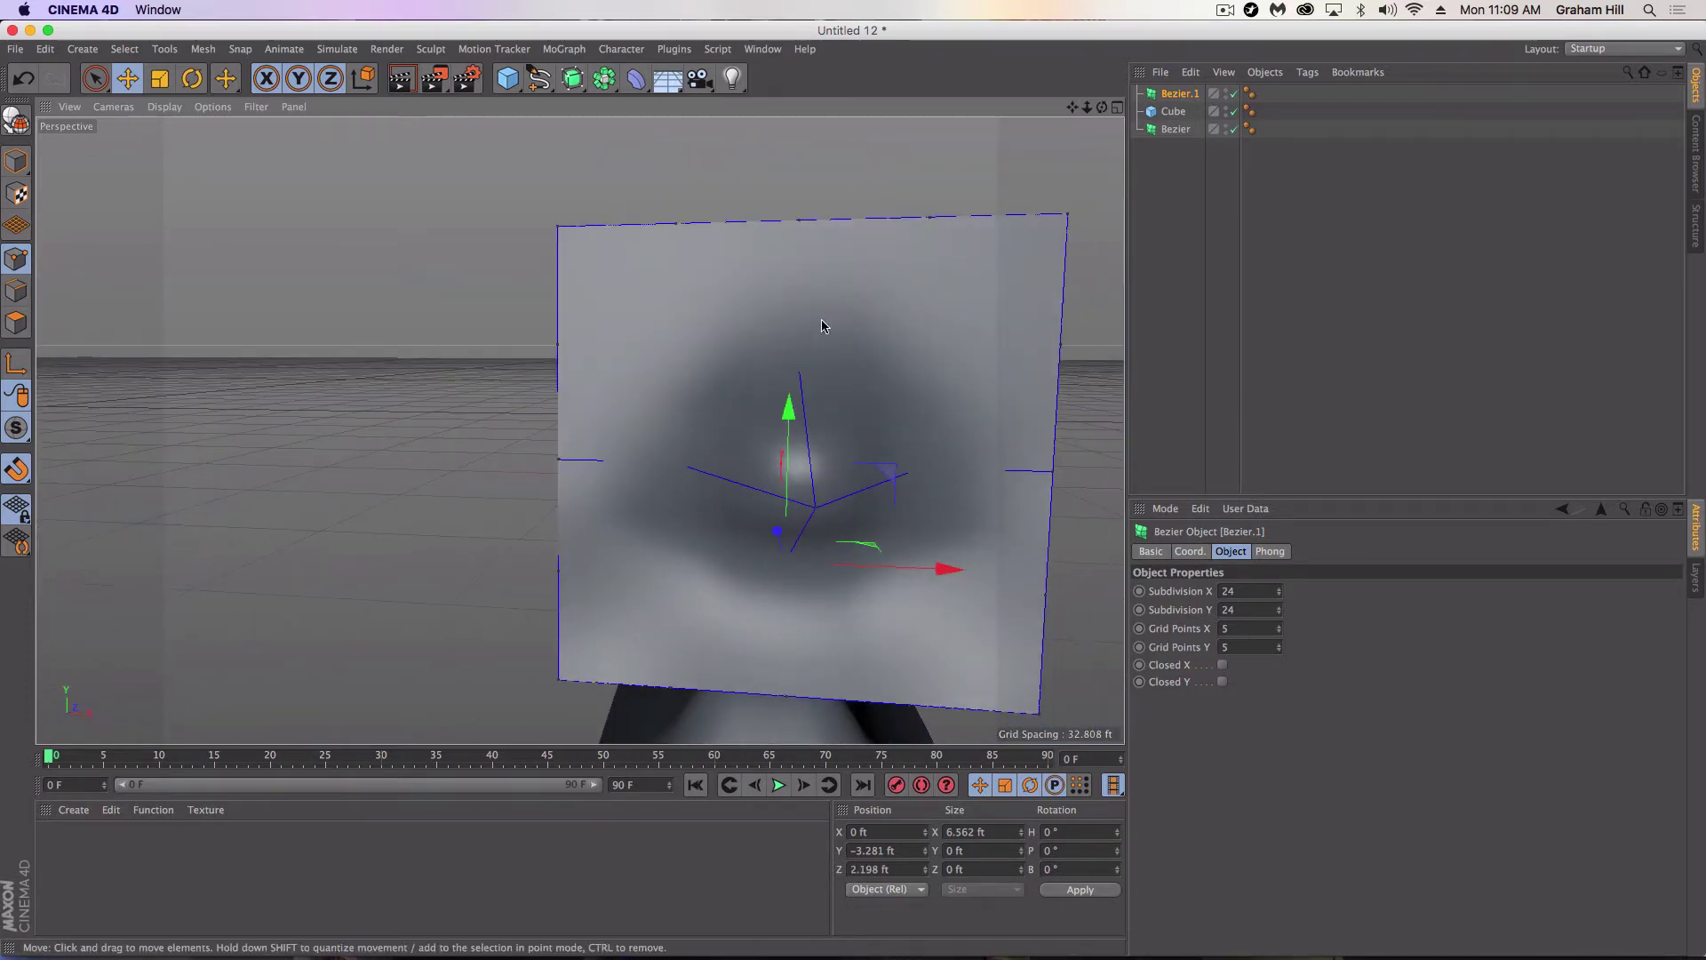
click(796, 263)
alt+drag(798, 263, 434, 298)
click(699, 355)
alt+drag(703, 364, 821, 380)
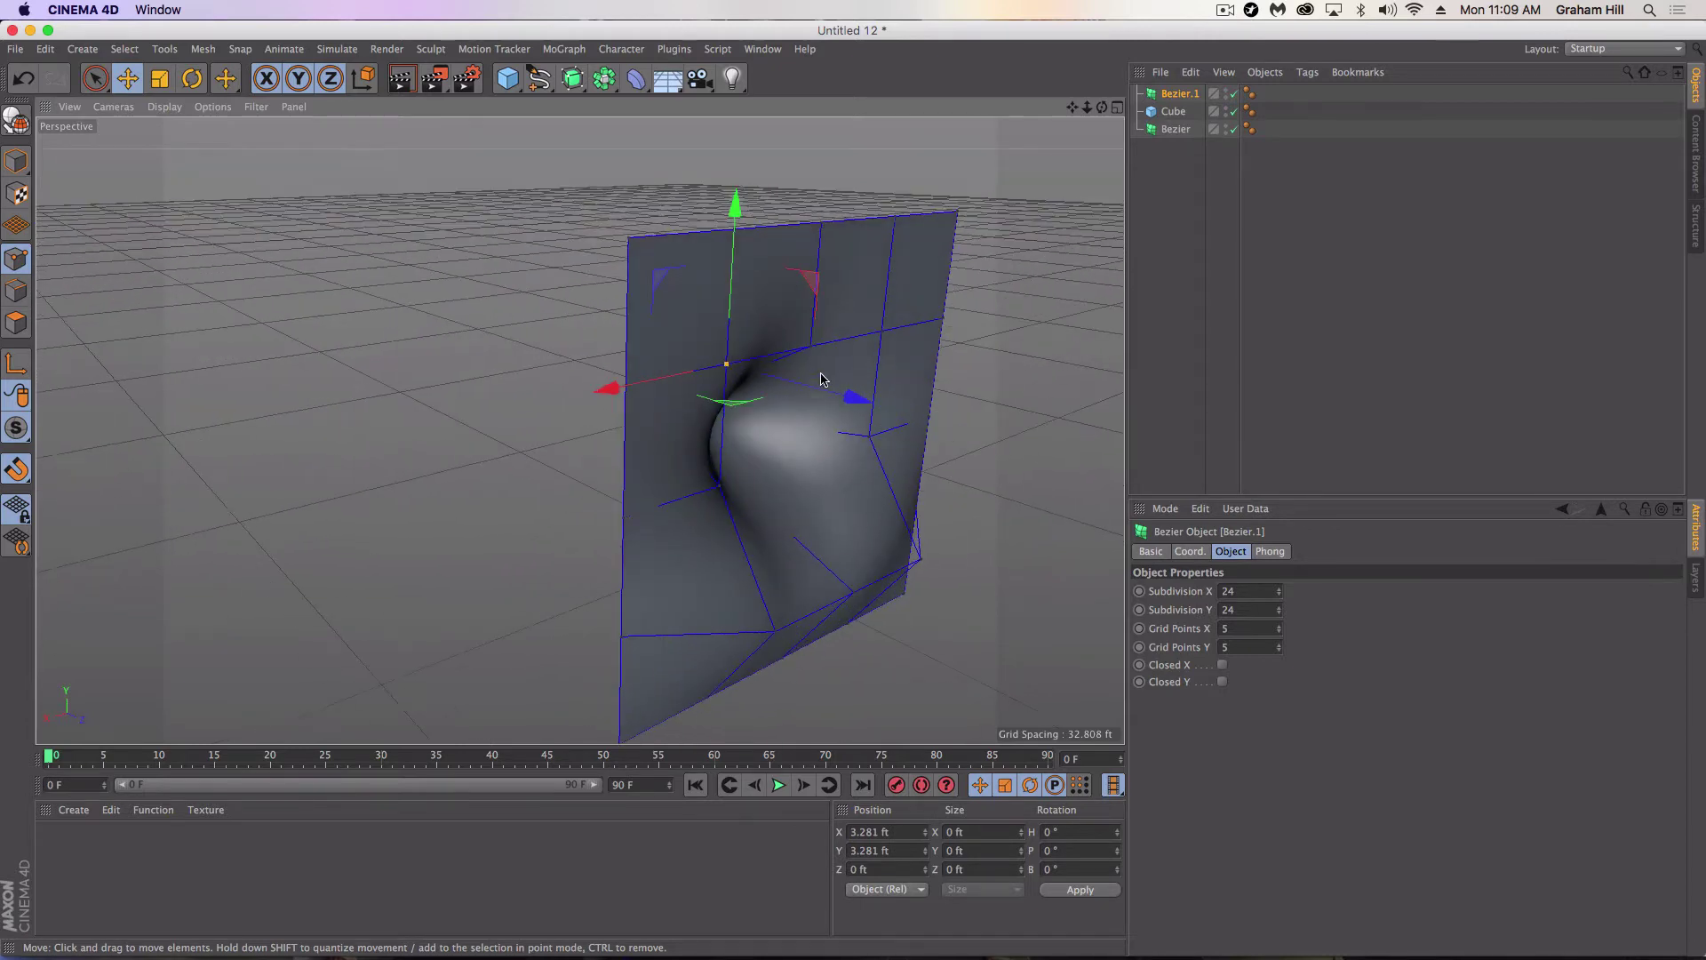
shift+click(882, 332)
drag(959, 382, 921, 376)
Raise the two selected upper points to Y about 5 ft, with their Z at about -2.2 ft
alt+drag(789, 271, 967, 360)
drag(854, 185, 859, 134)
drag(968, 277, 935, 281)
alt+drag(839, 334, 973, 308)
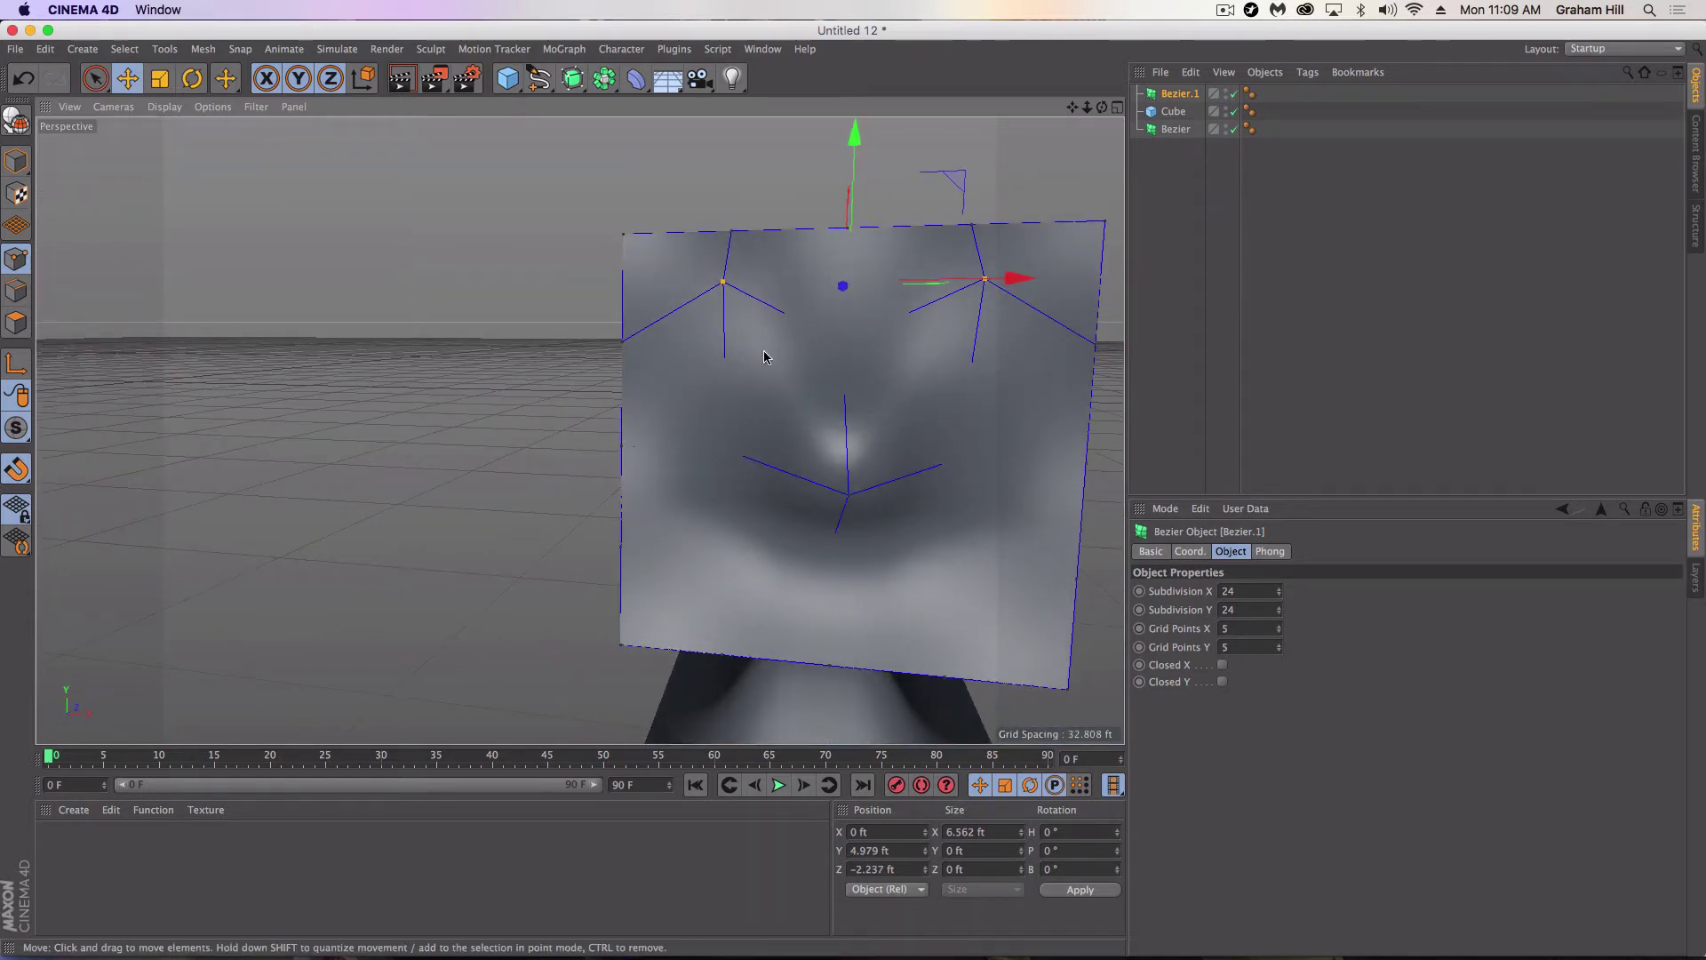
alt+drag(963, 379, 982, 342)
alt+drag(859, 358, 779, 348)
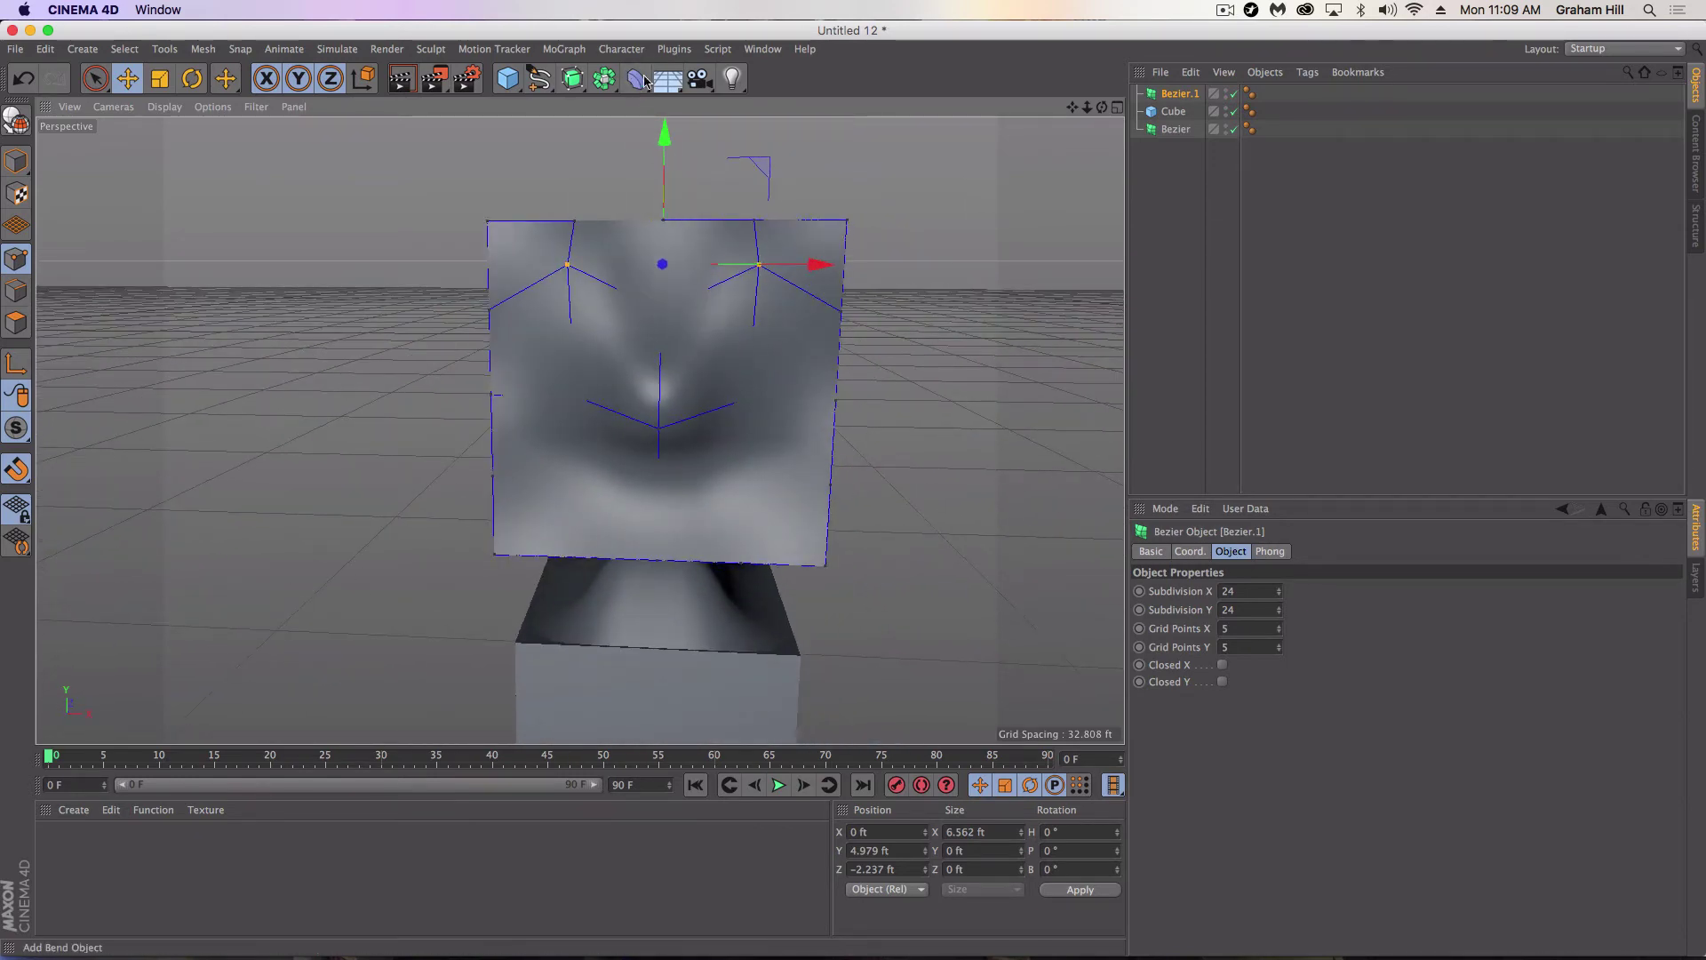
Add an omni light, place it above and in front of the sculpted Bezier surface, and render the perspective view
click(732, 80)
scroll(592, 586, down, 3)
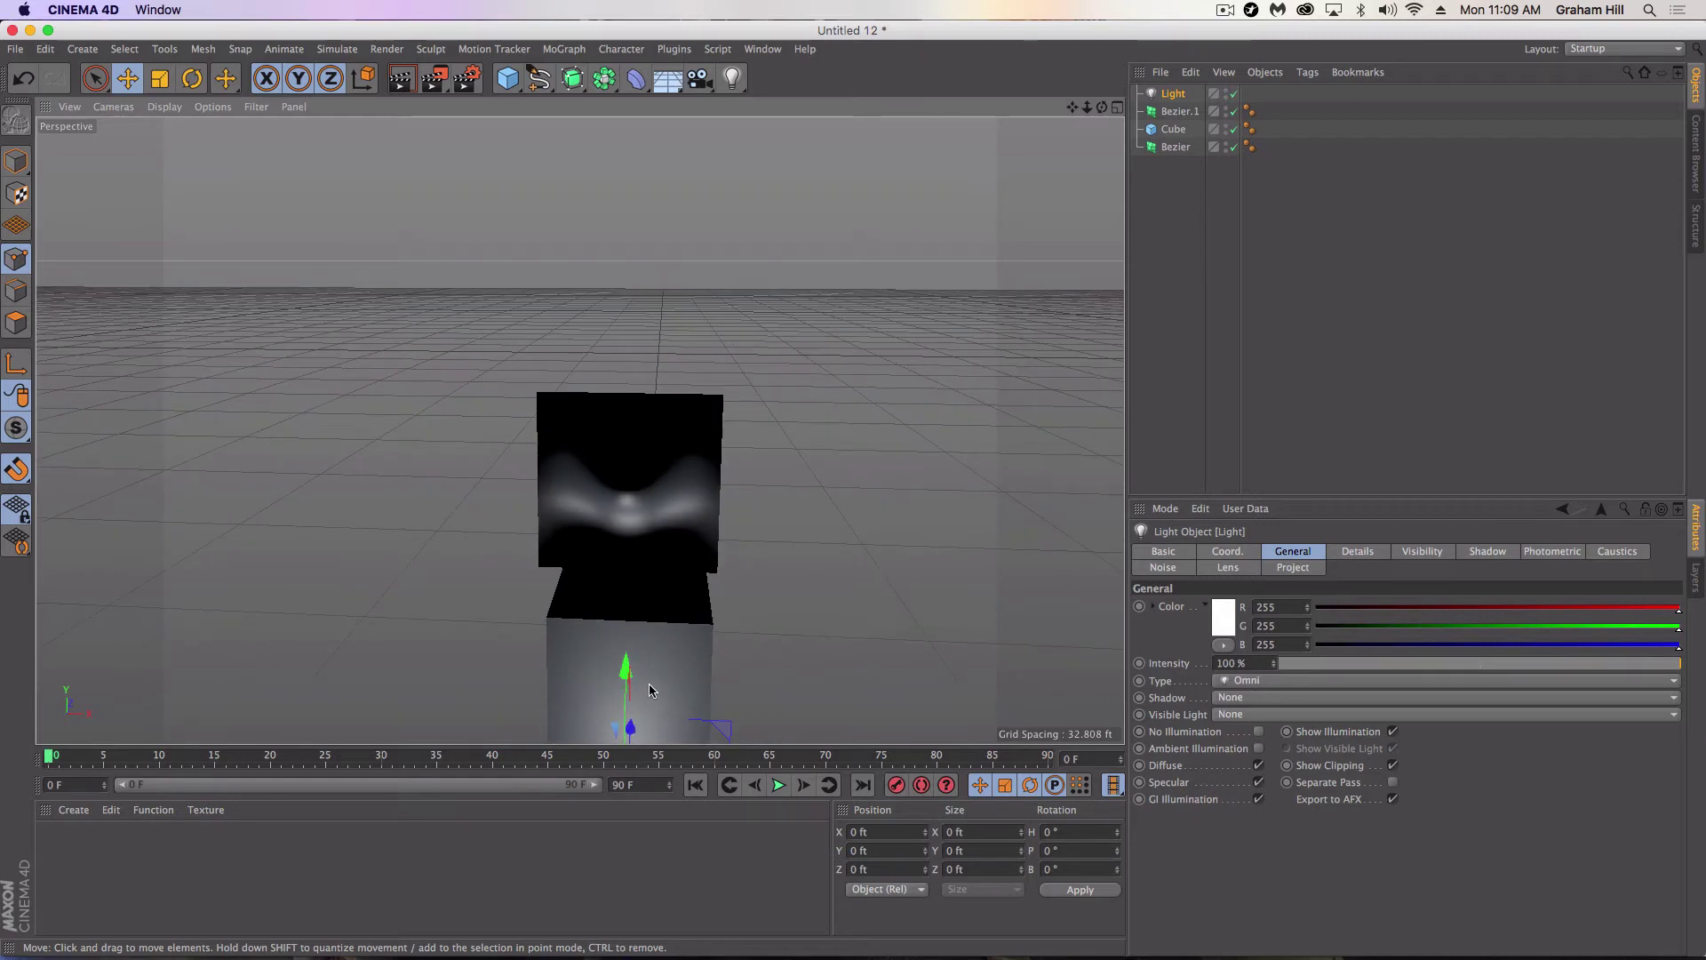
mouse_move(627, 680)
mouse_down()
mouse_move(592, 216)
mouse_move(626, 260)
mouse_move(622, 339)
mouse_move(595, 346)
mouse_up()
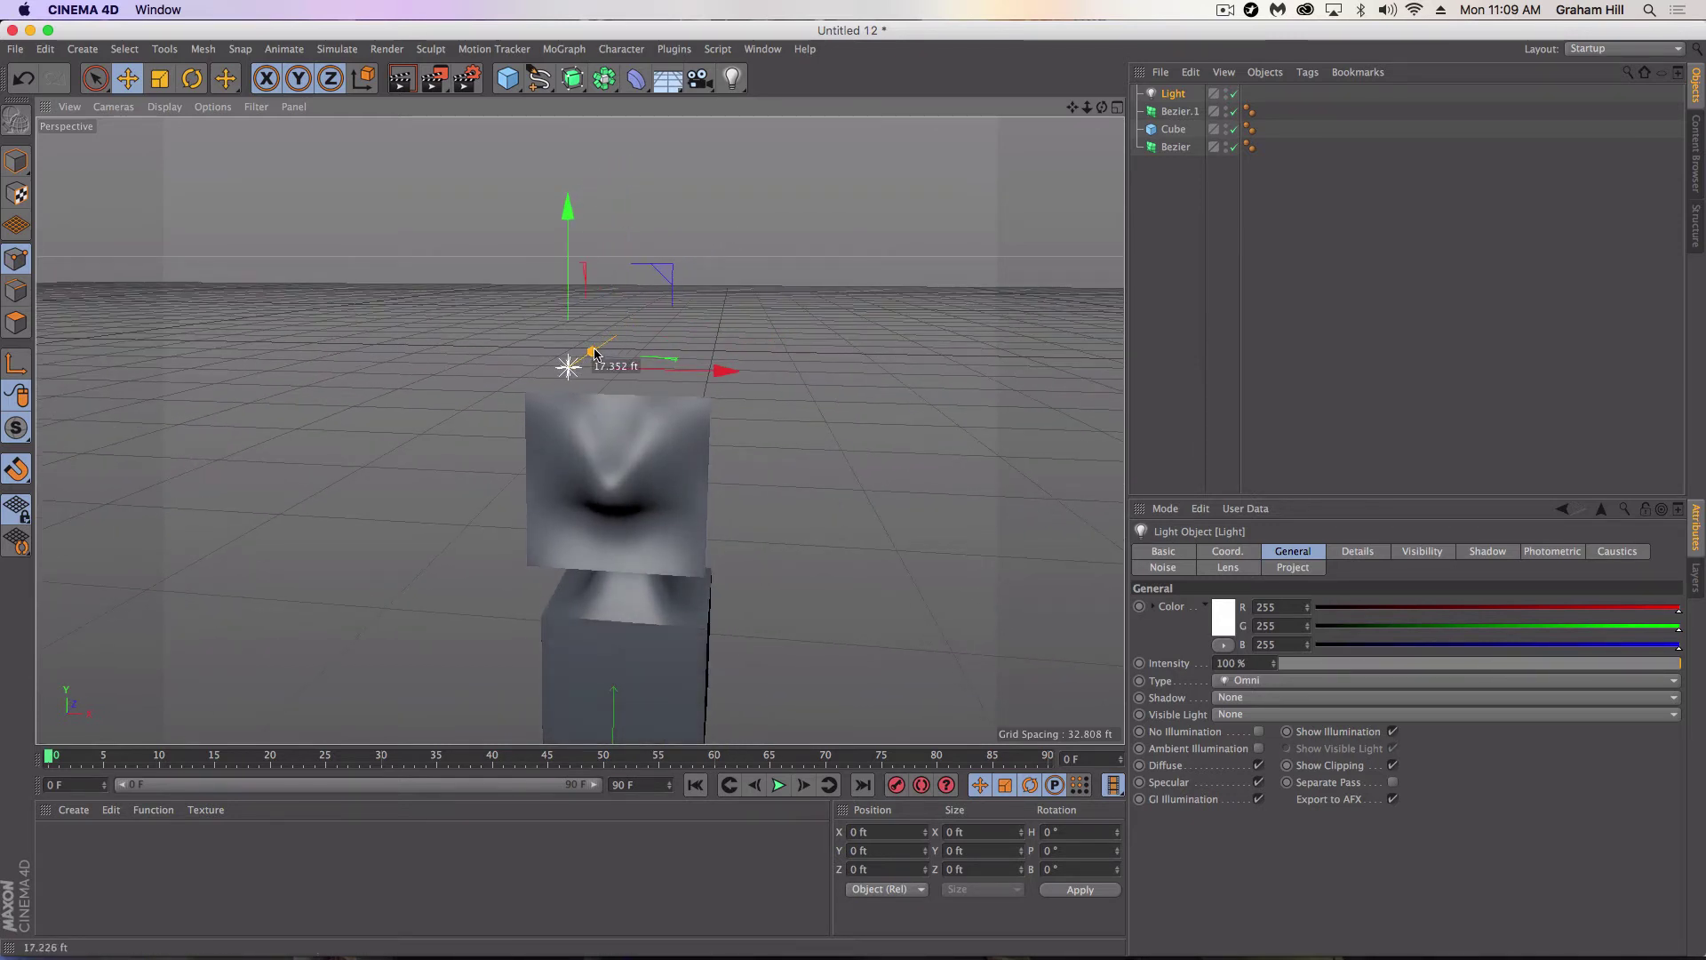
click(401, 79)
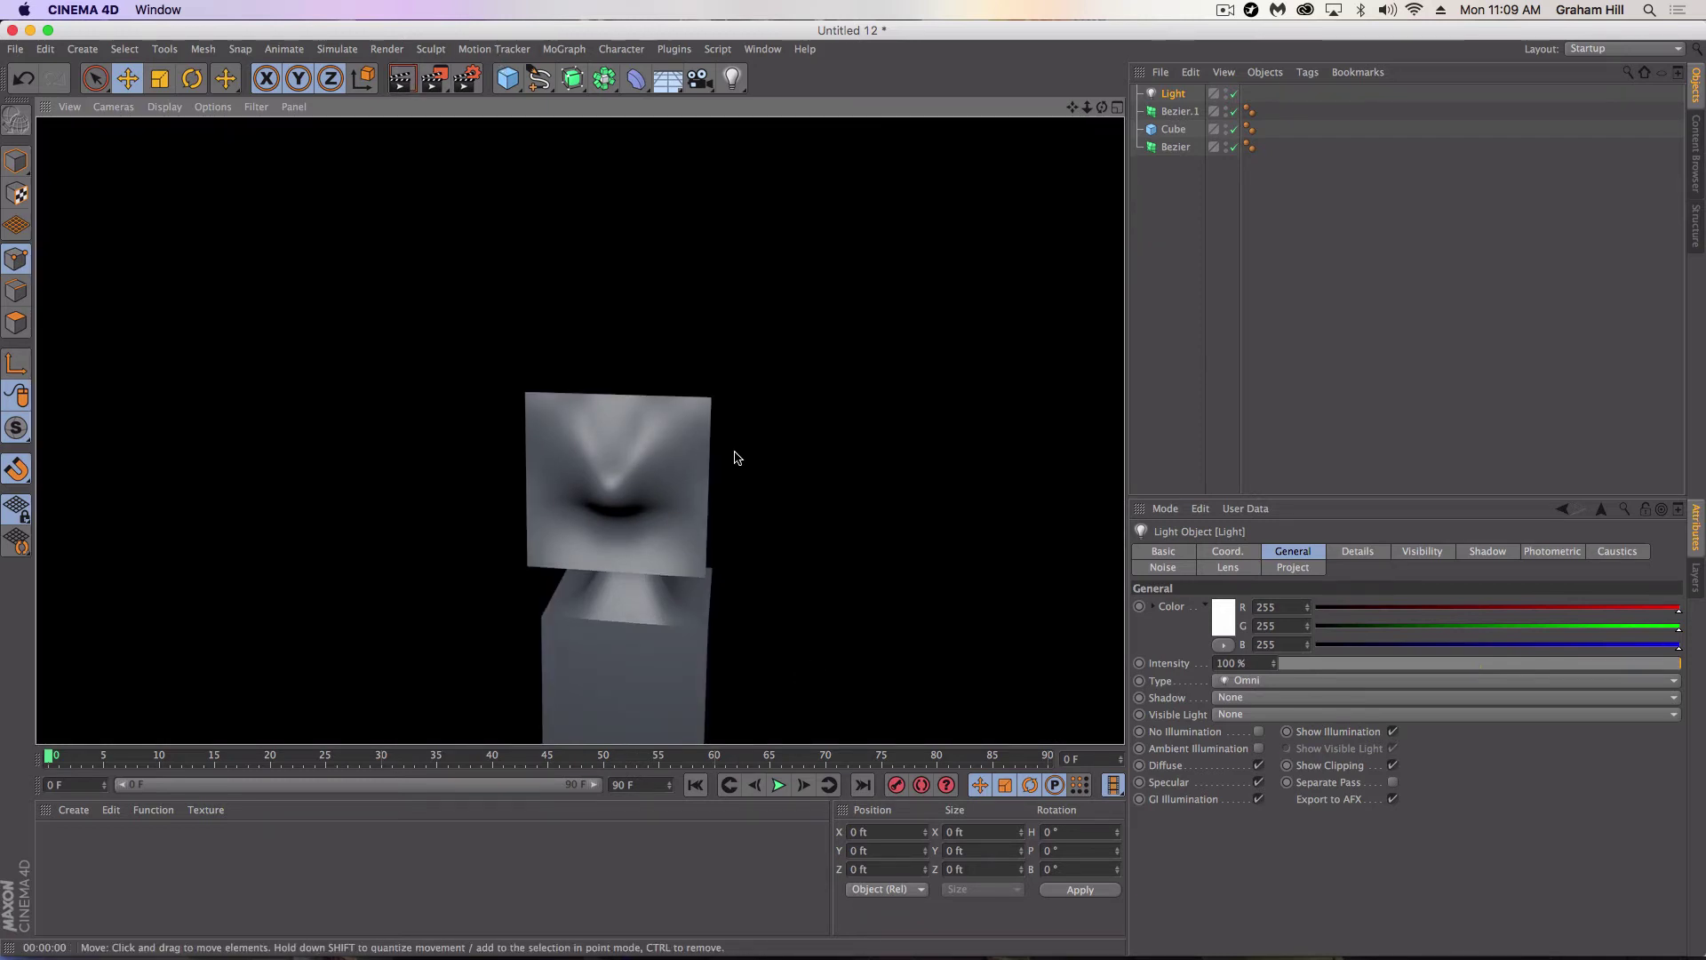
click(736, 453)
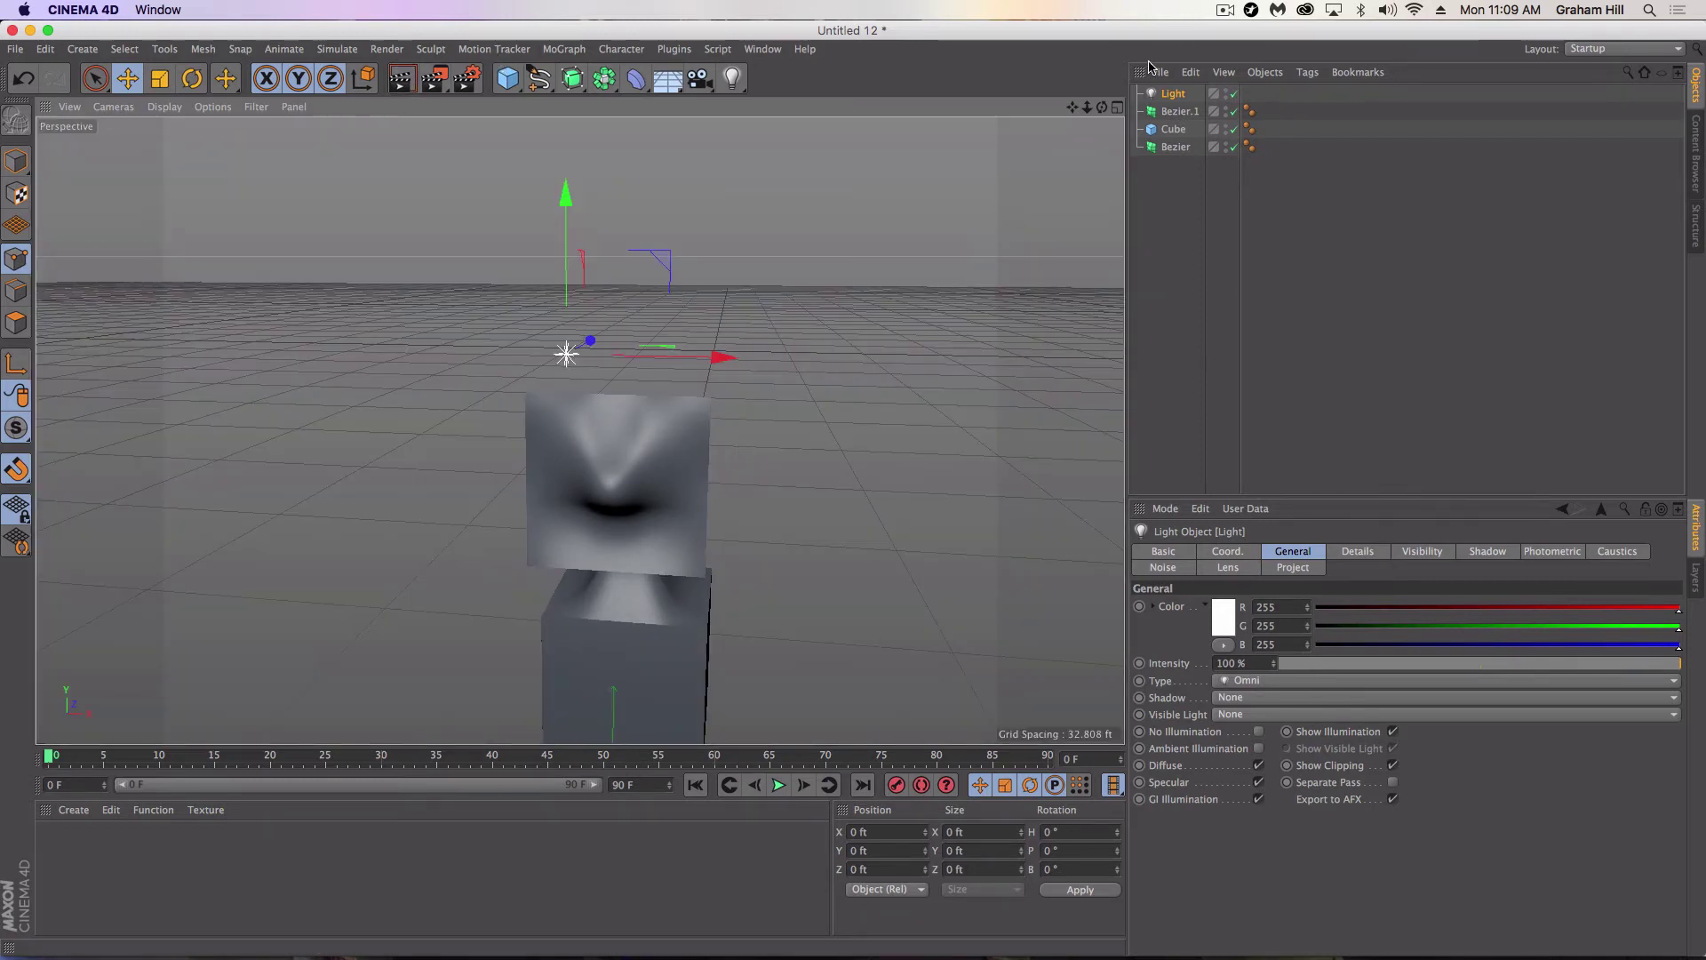
Set the light's shadow type to Shadow Maps (Soft) and render the perspective view again
click(1486, 552)
click(1221, 608)
click(1214, 643)
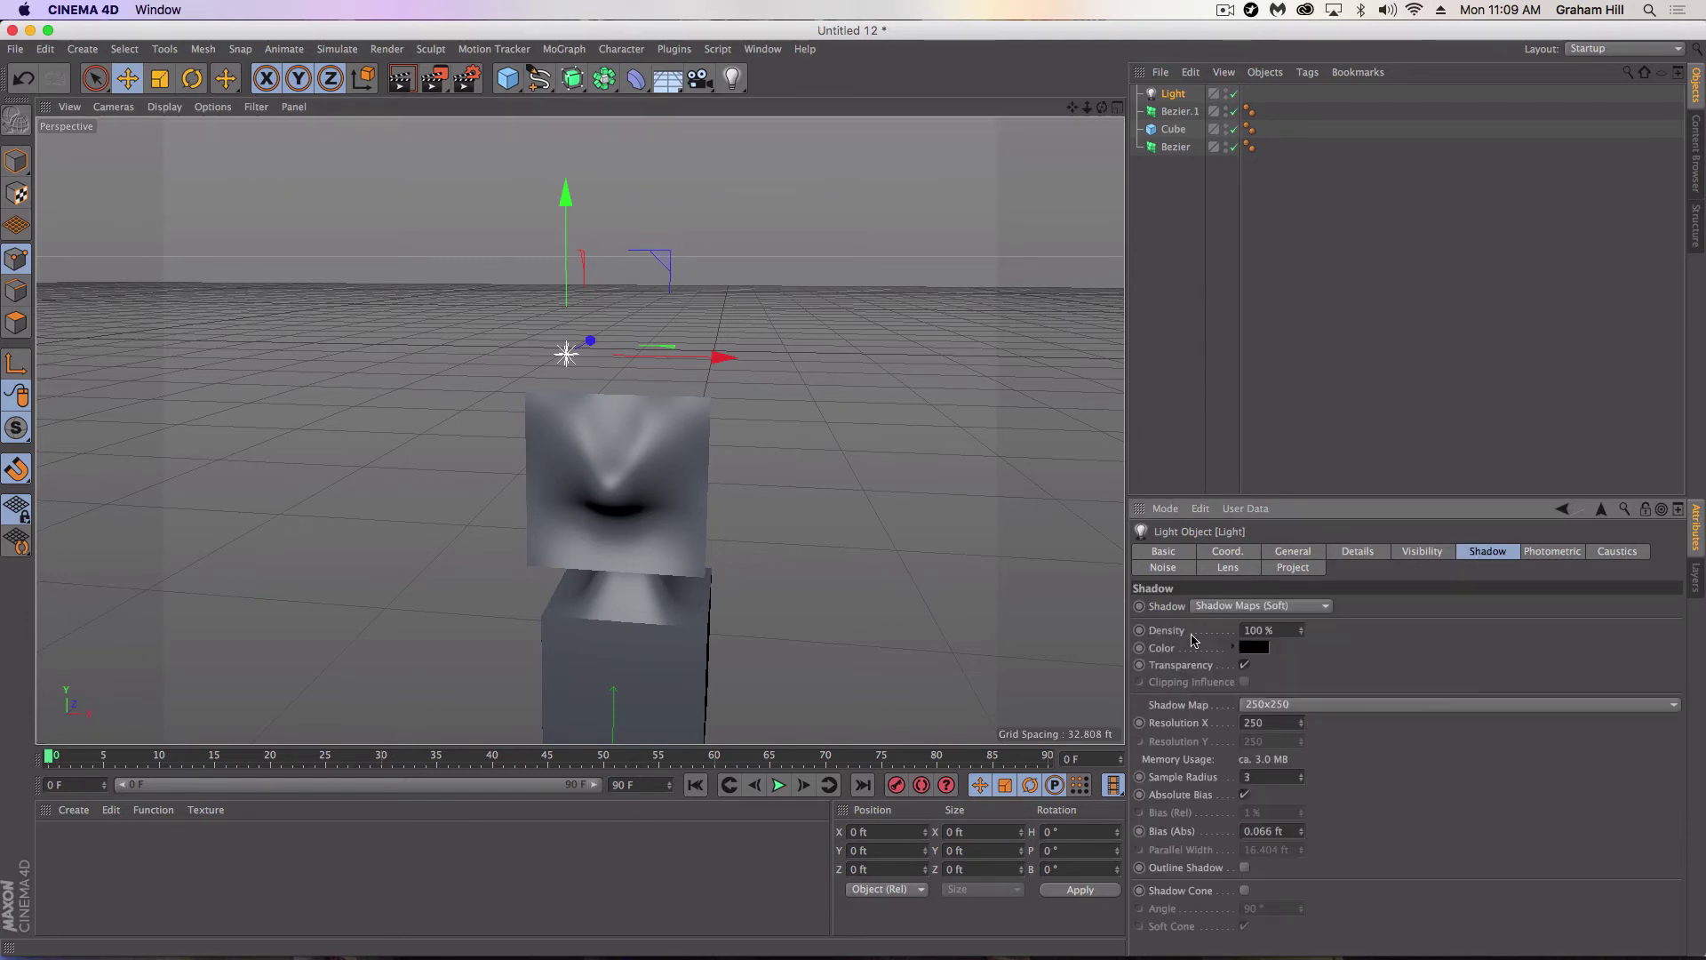
click(413, 76)
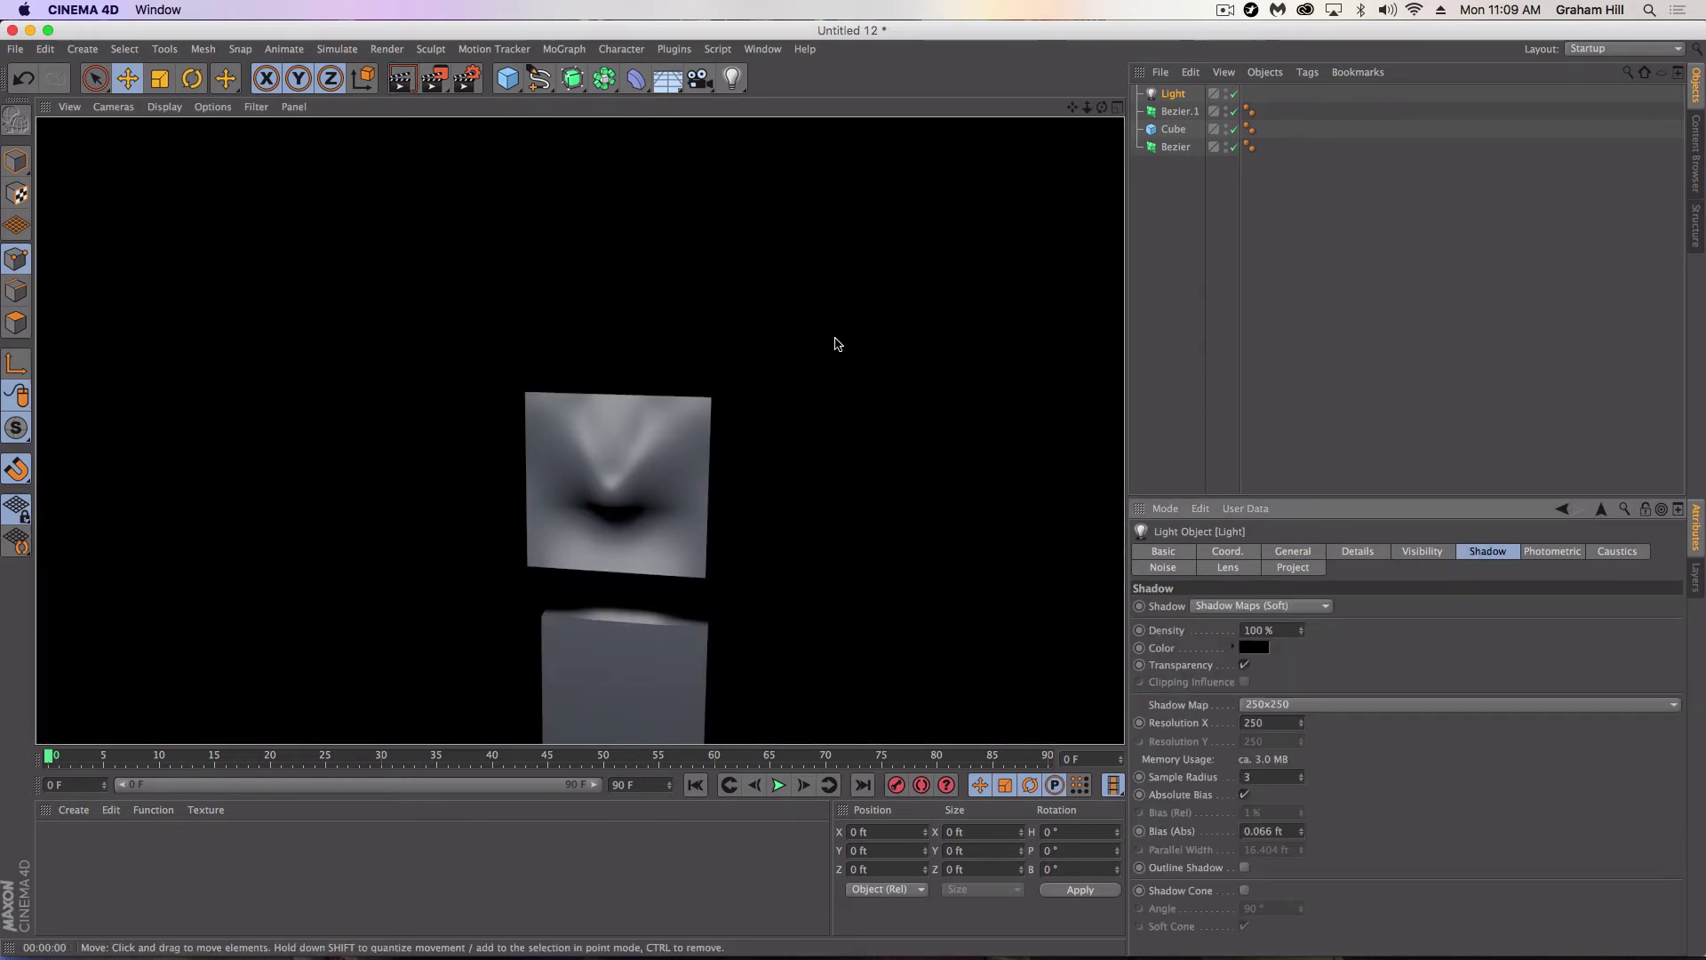
click(866, 420)
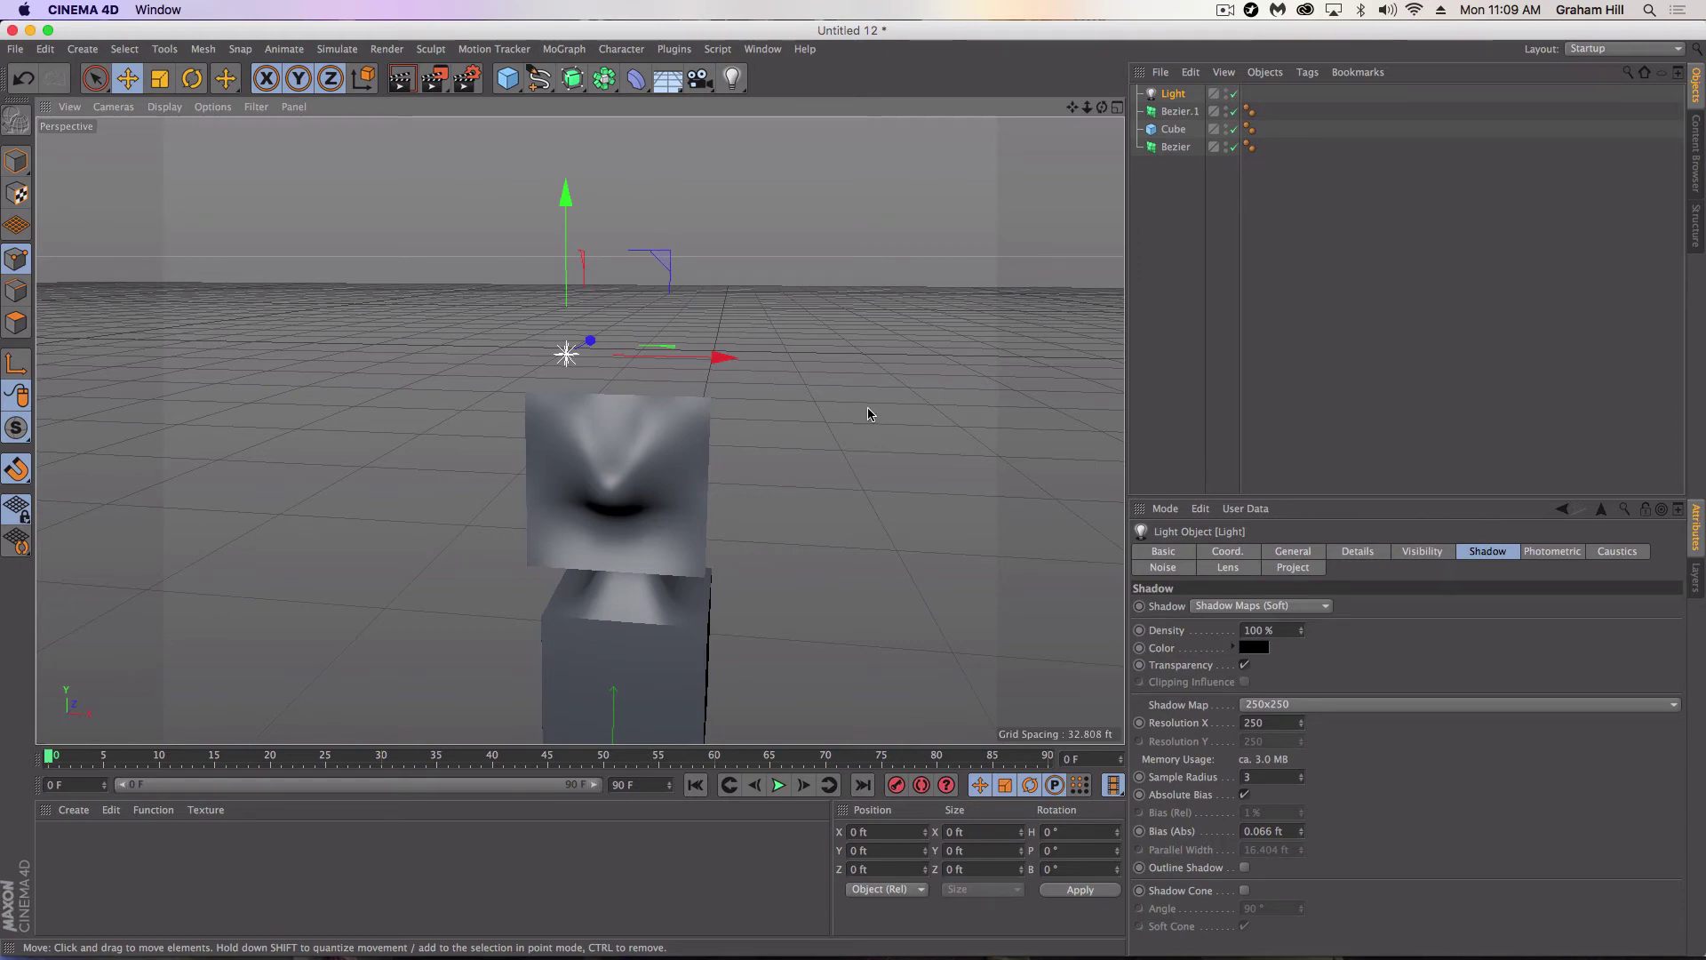
alt+drag(632, 530, 809, 445)
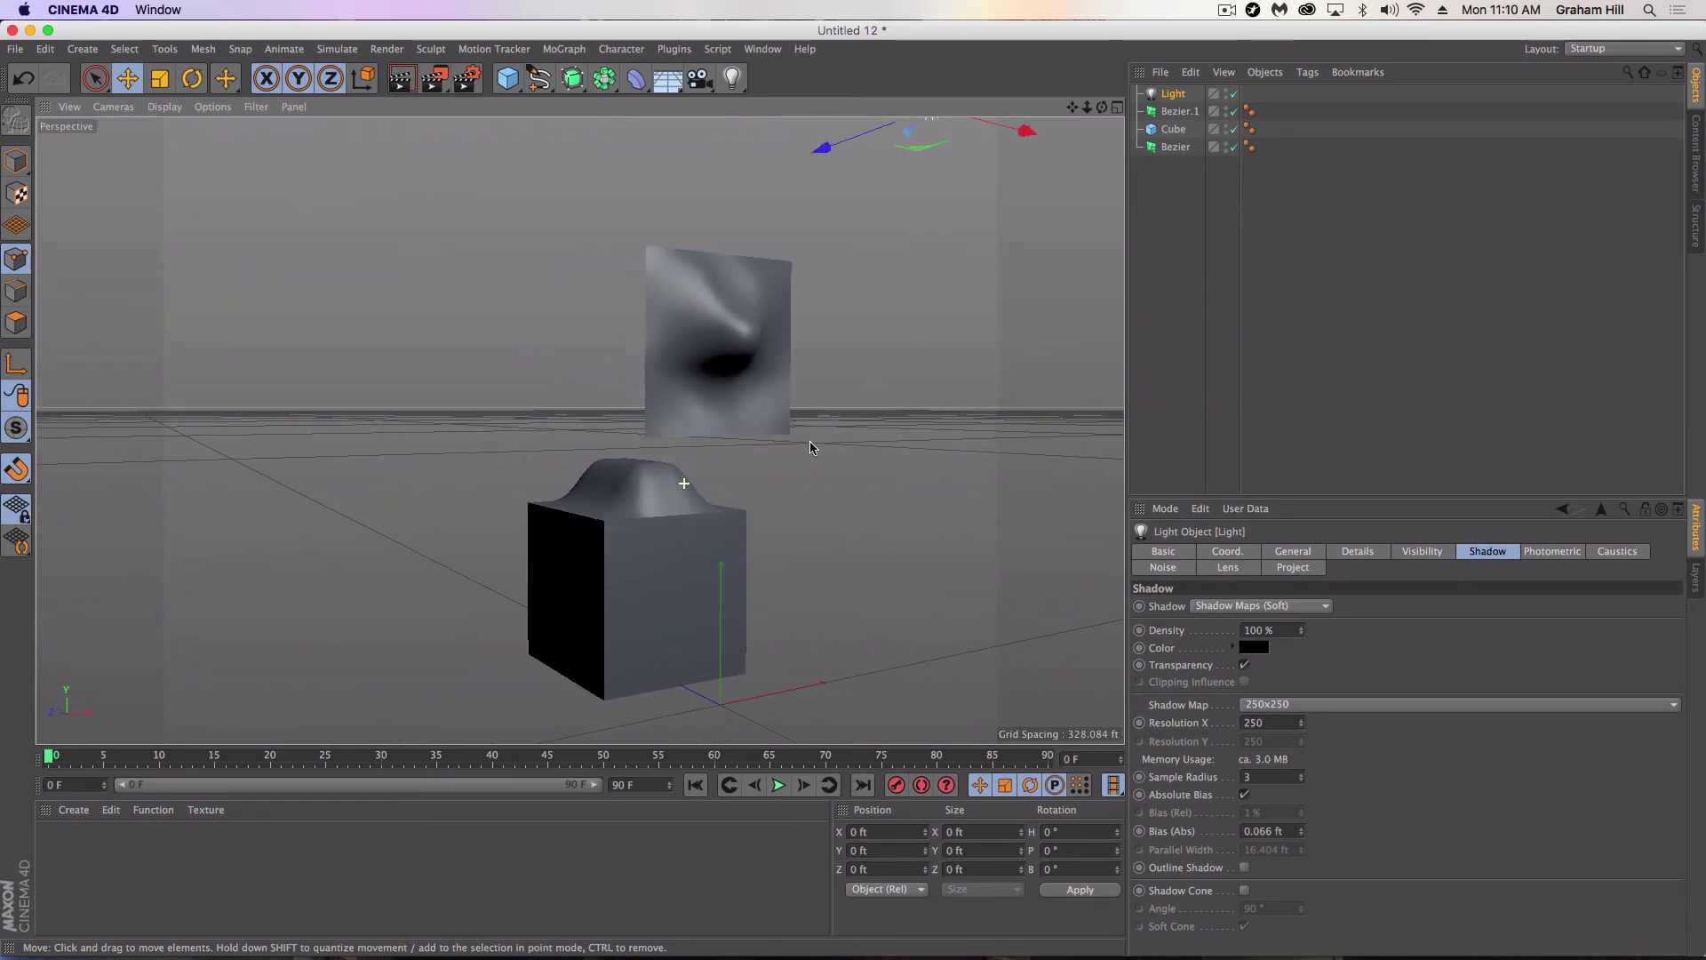
alt+drag(810, 447, 622, 458)
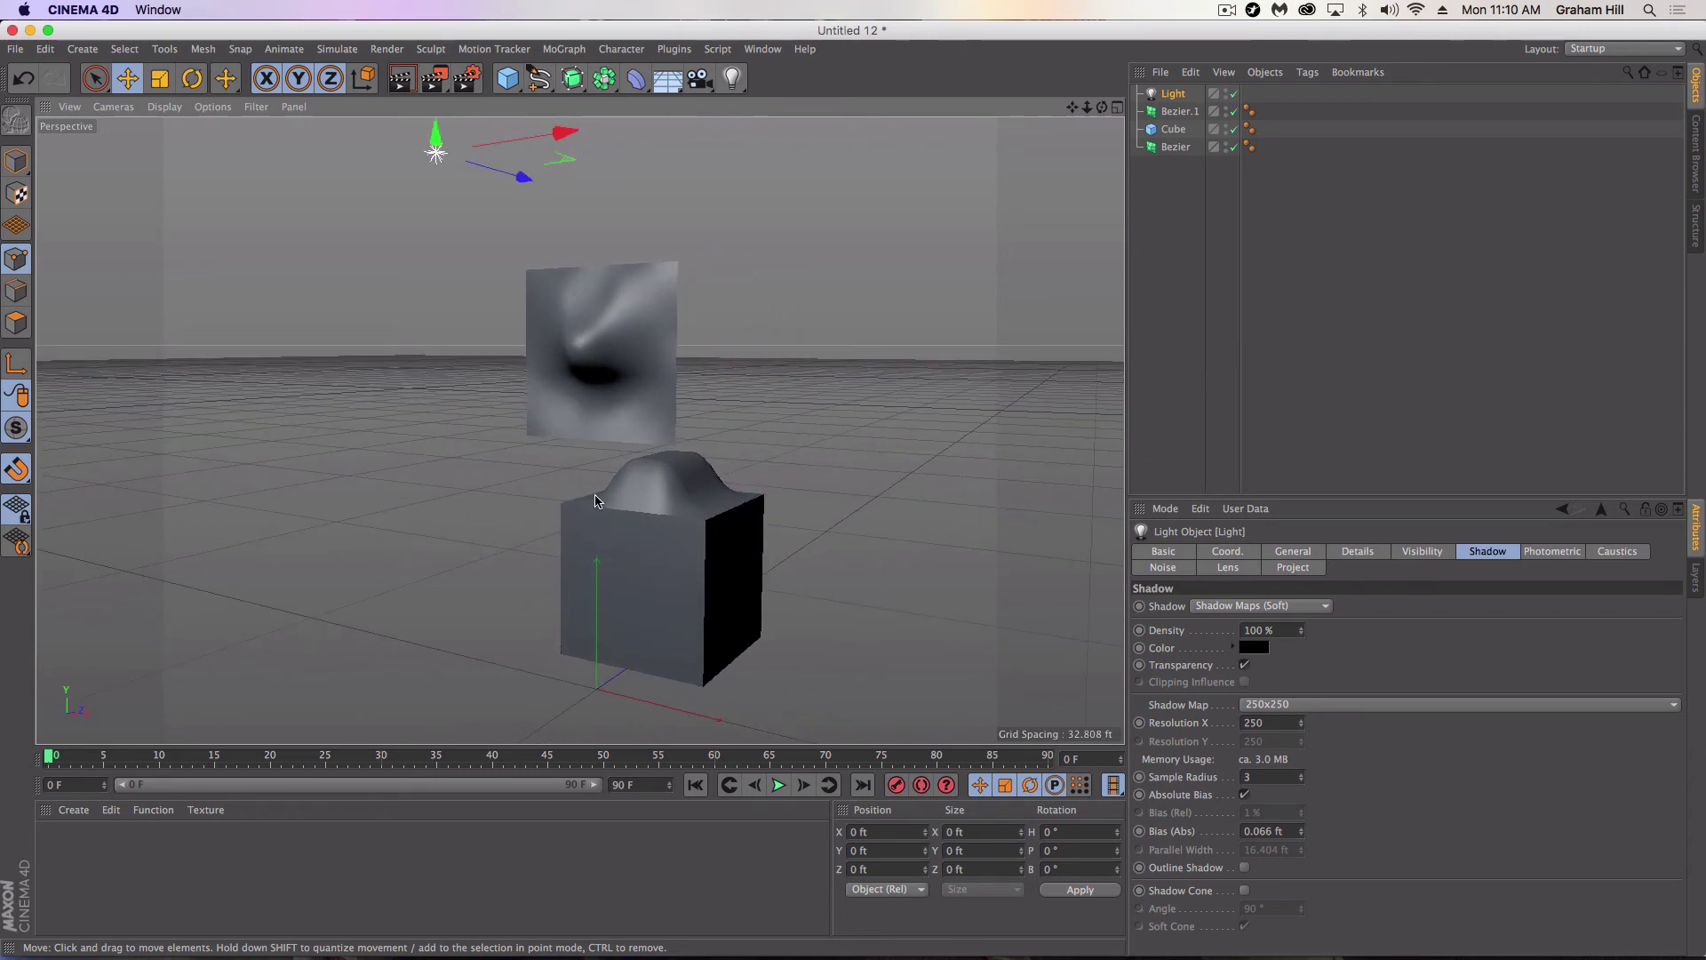